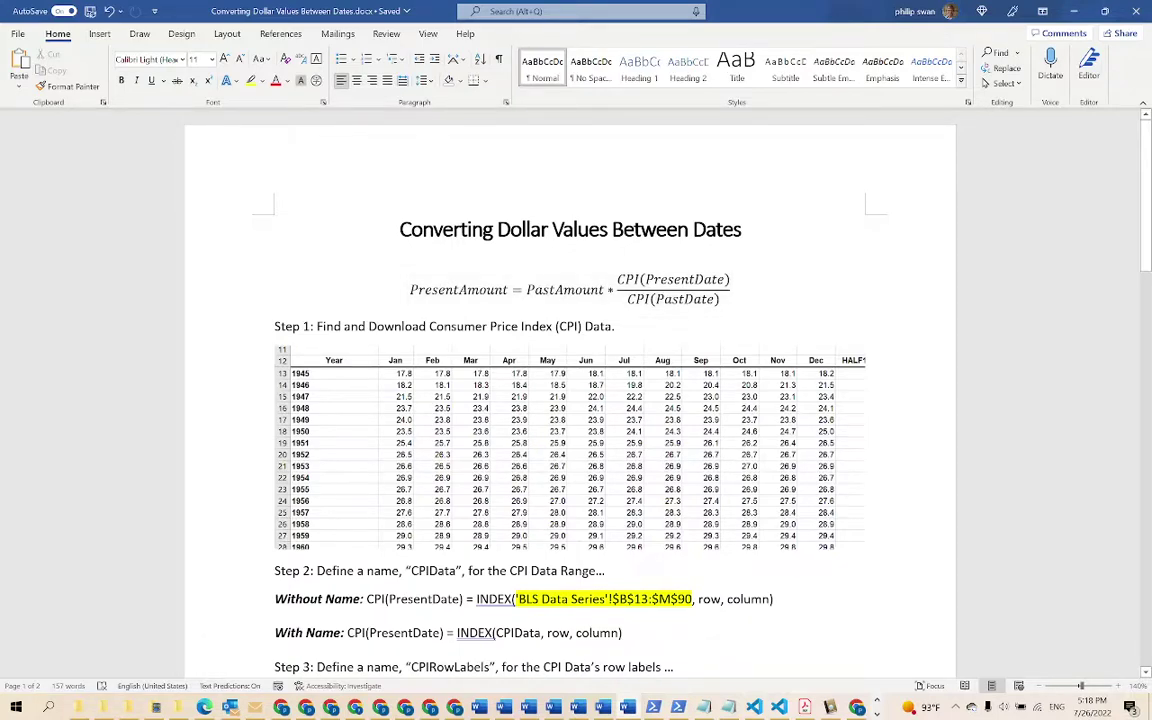
# - Review the document's instructions for converting dollar values, from downloading CPI data to creating a named formula
pyautogui.scroll(-1, 376, 356)
pyautogui.scroll(-3, 376, 356)
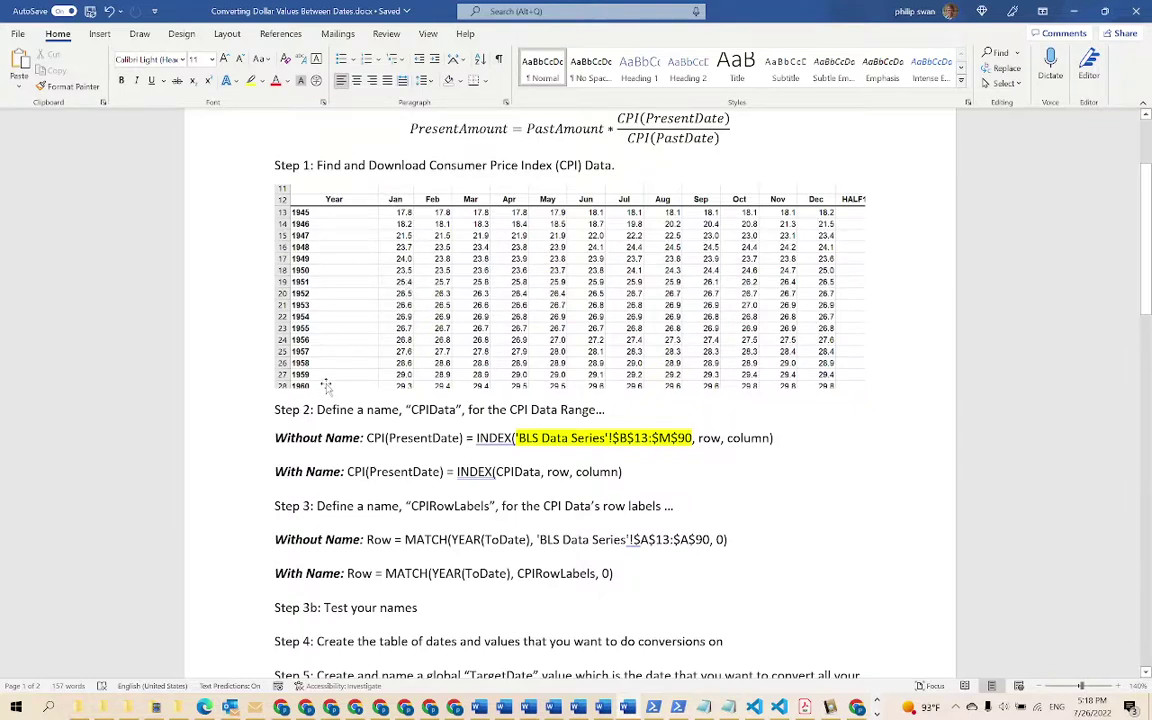
pyautogui.scroll(-2, 294, 349)
pyautogui.scroll(-1, 294, 349)
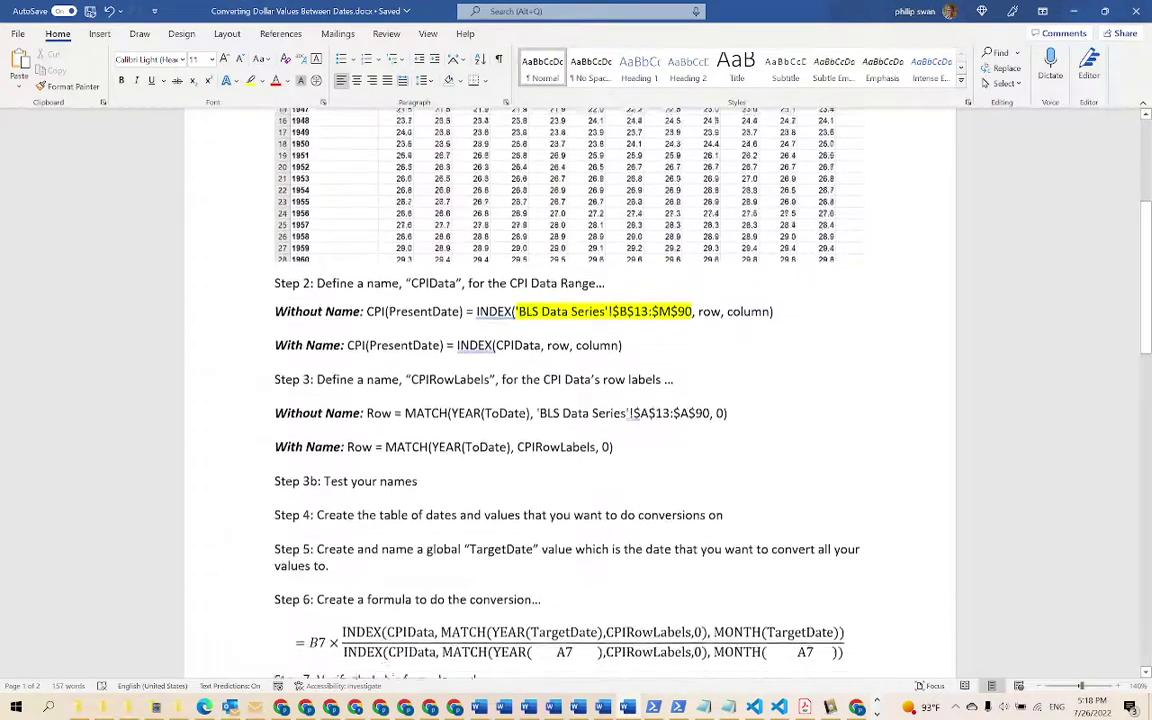
pyautogui.scroll(-1, 570, 390)
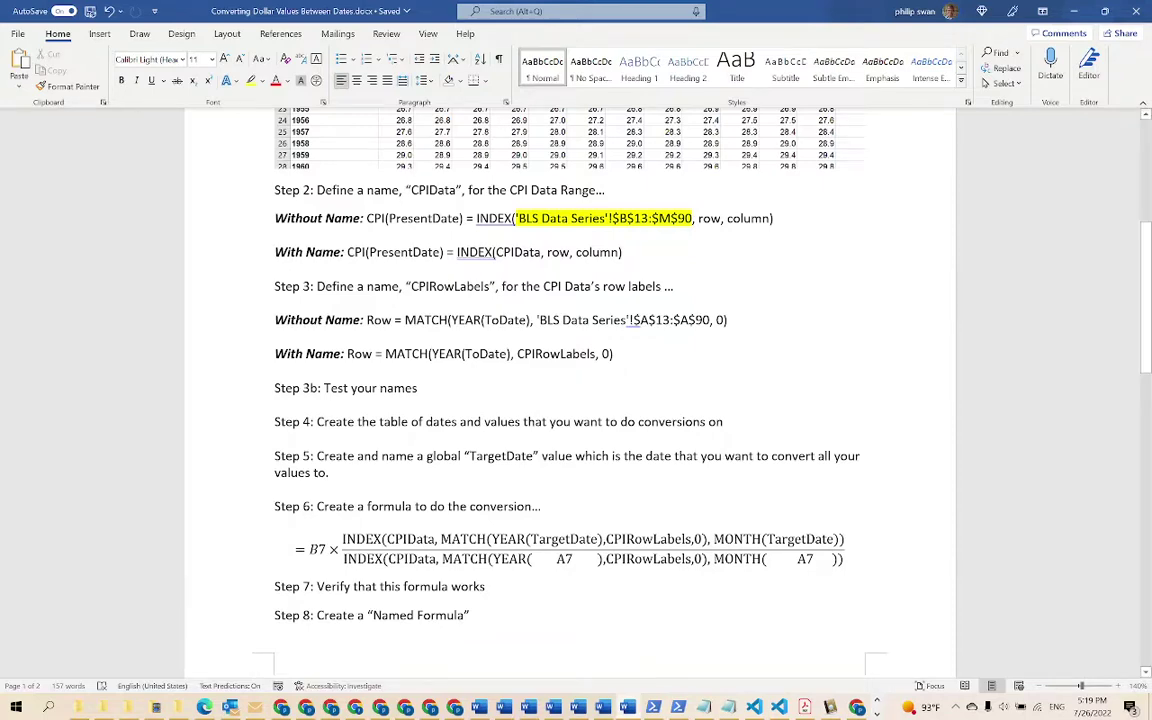
pyautogui.scroll(-1, 570, 400)
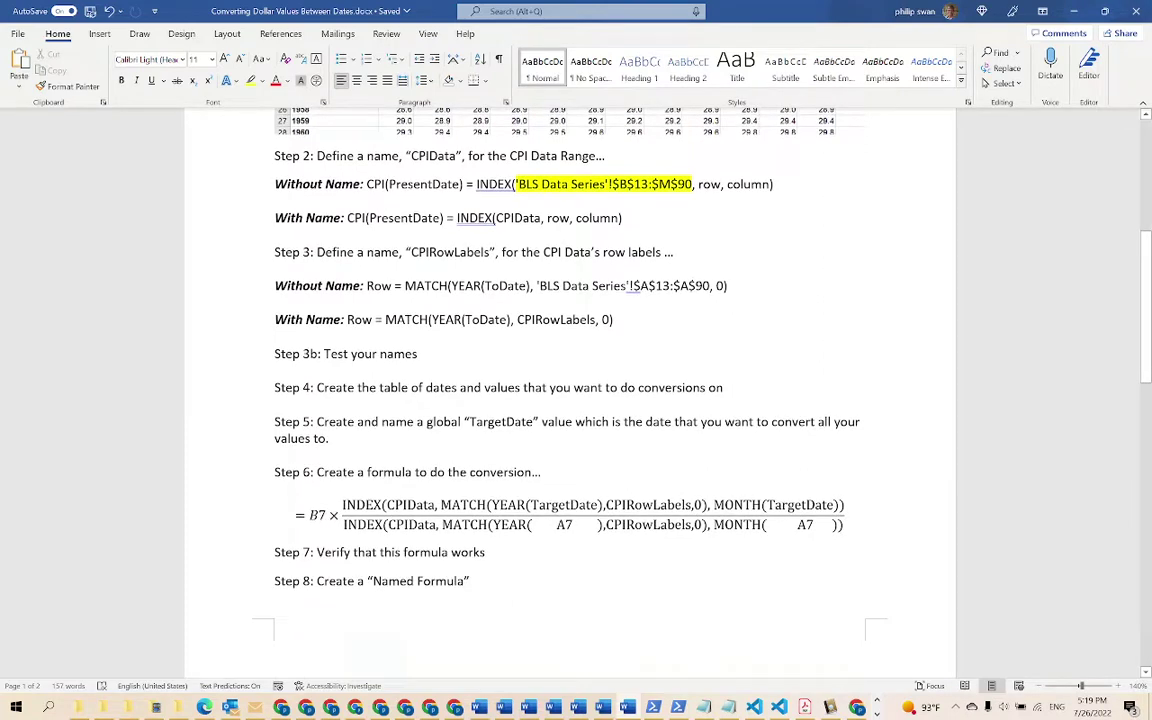
pyautogui.scroll(-1, 570, 400)
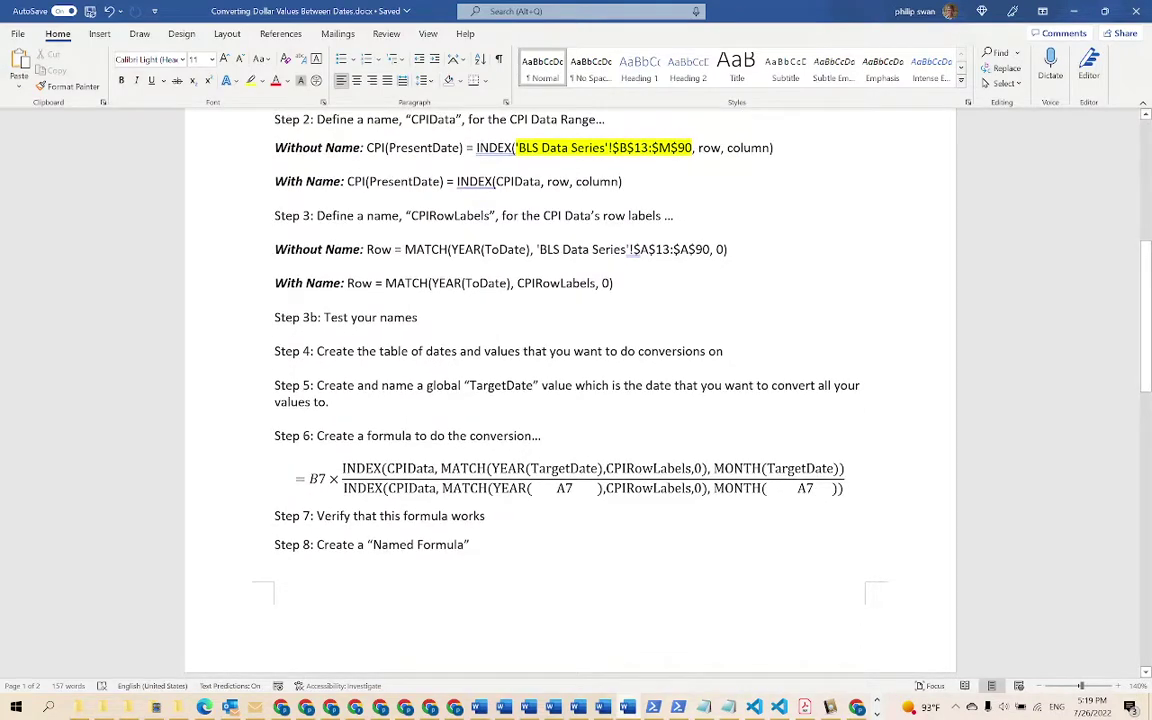
pyautogui.scroll(-1, 570, 400)
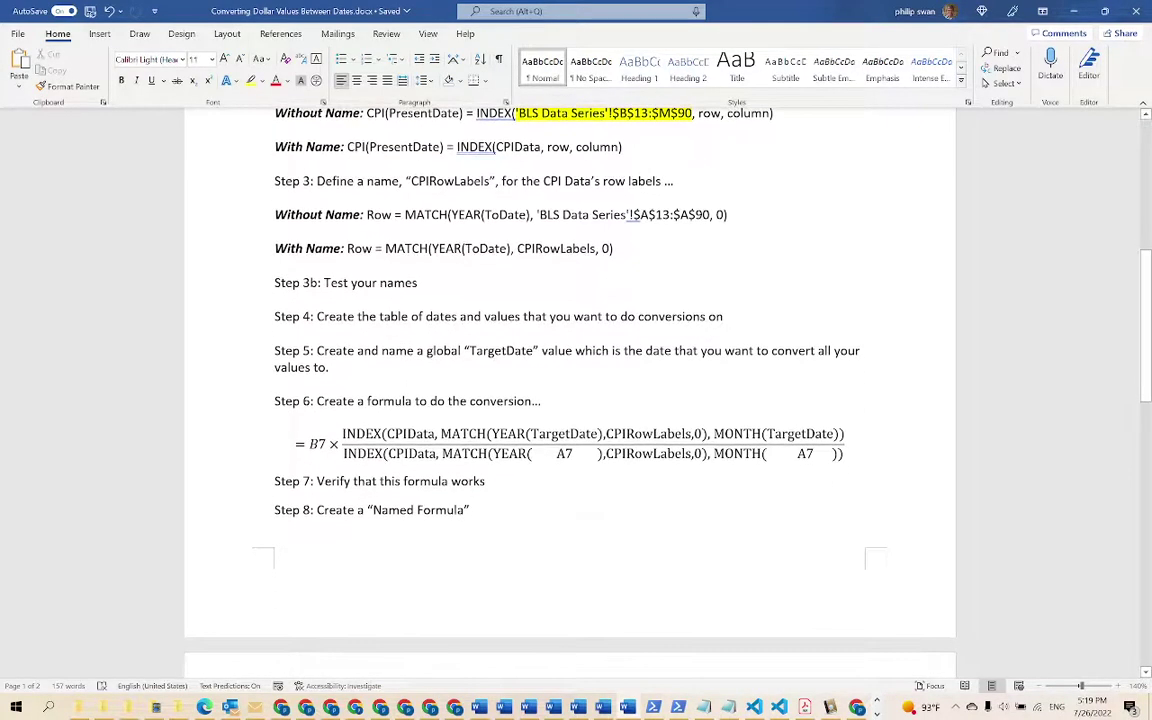
pyautogui.scroll(-2, 570, 400)
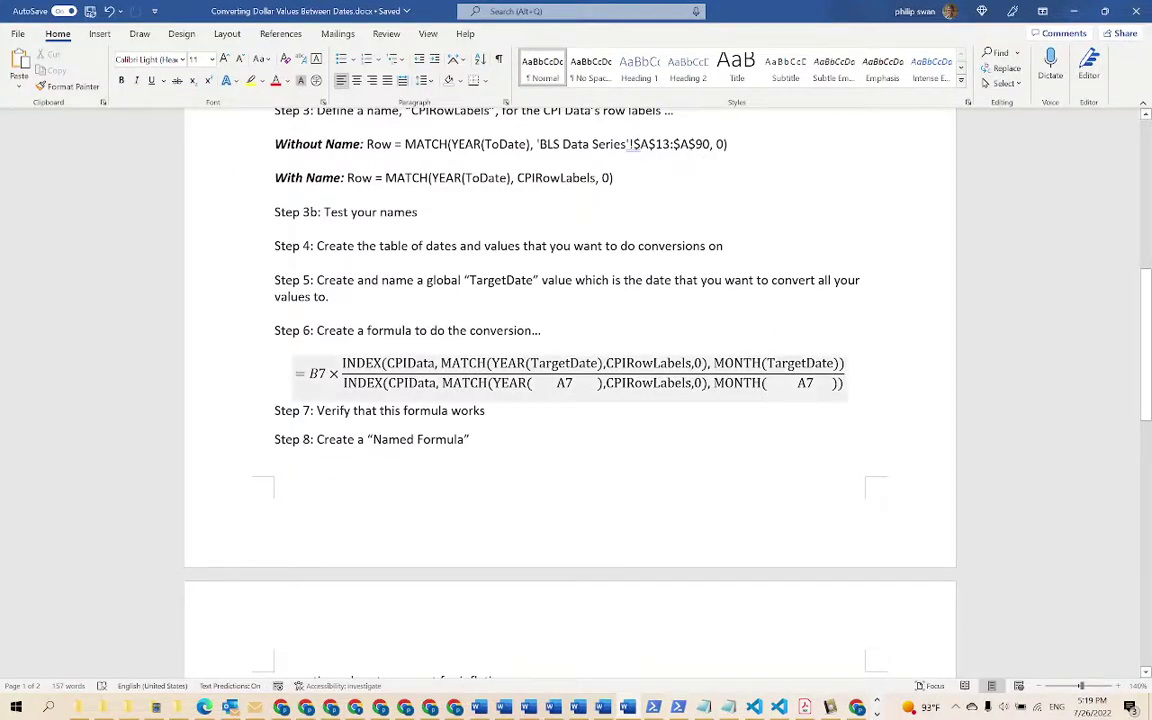
pyautogui.click(570, 373)
pyautogui.press('Down')
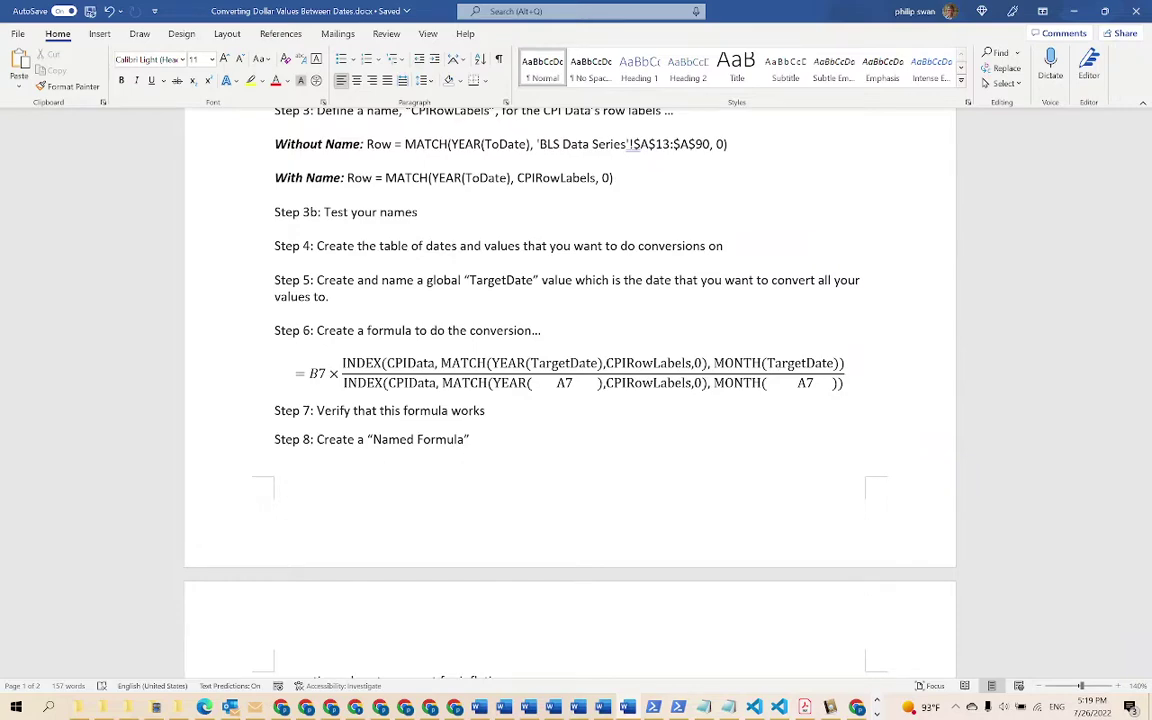
pyautogui.scroll(10, 471, 219)
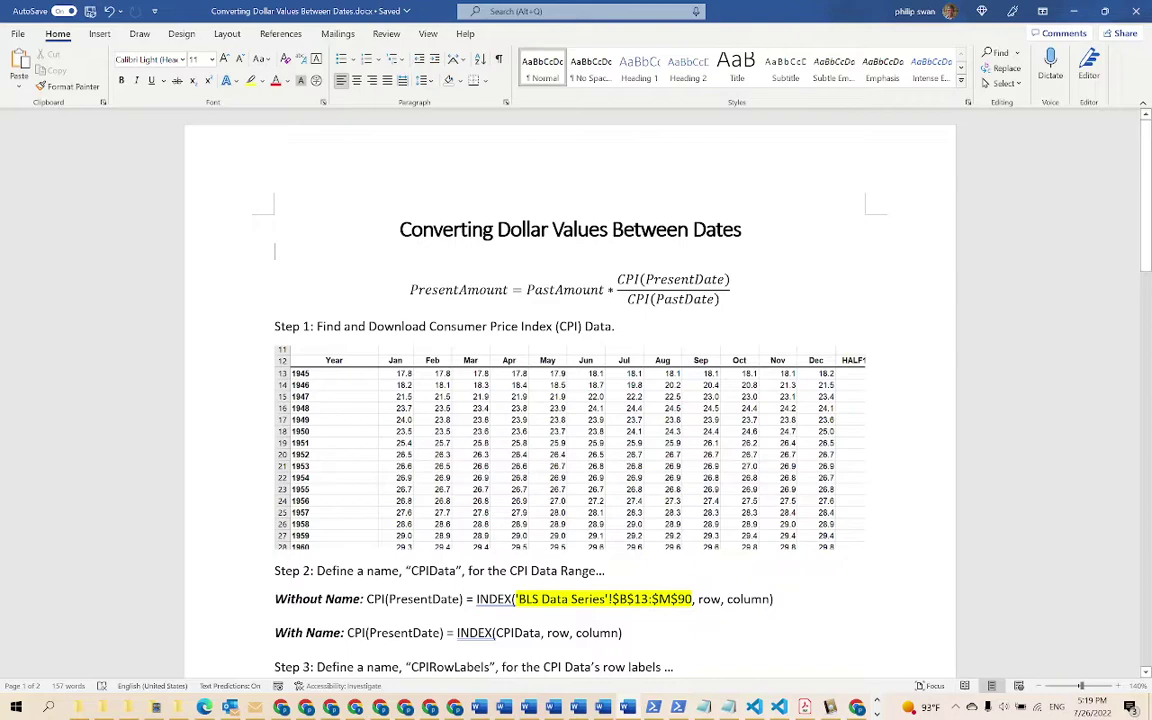
# - Copy the phrase "converting values to account for inflation" from the document's second page
pyautogui.scroll(-8, 570, 400)
pyautogui.scroll(-4, 630, 246)
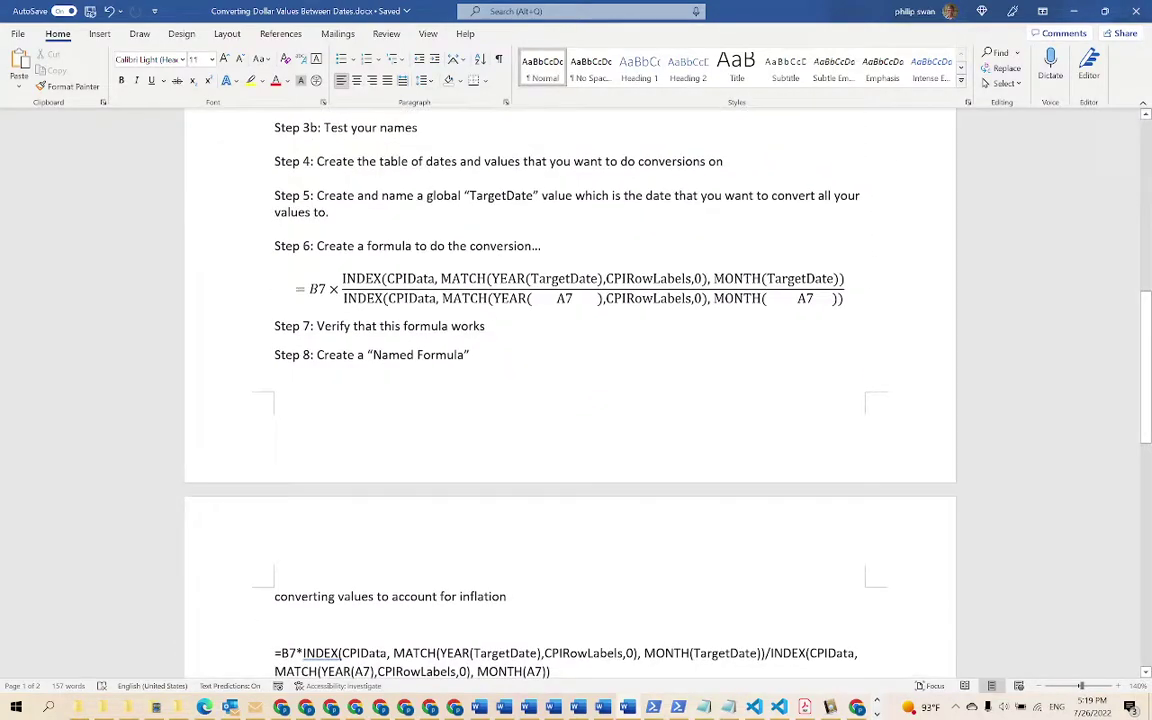
pyautogui.moveTo(274, 597); pyautogui.dragTo(510, 597)
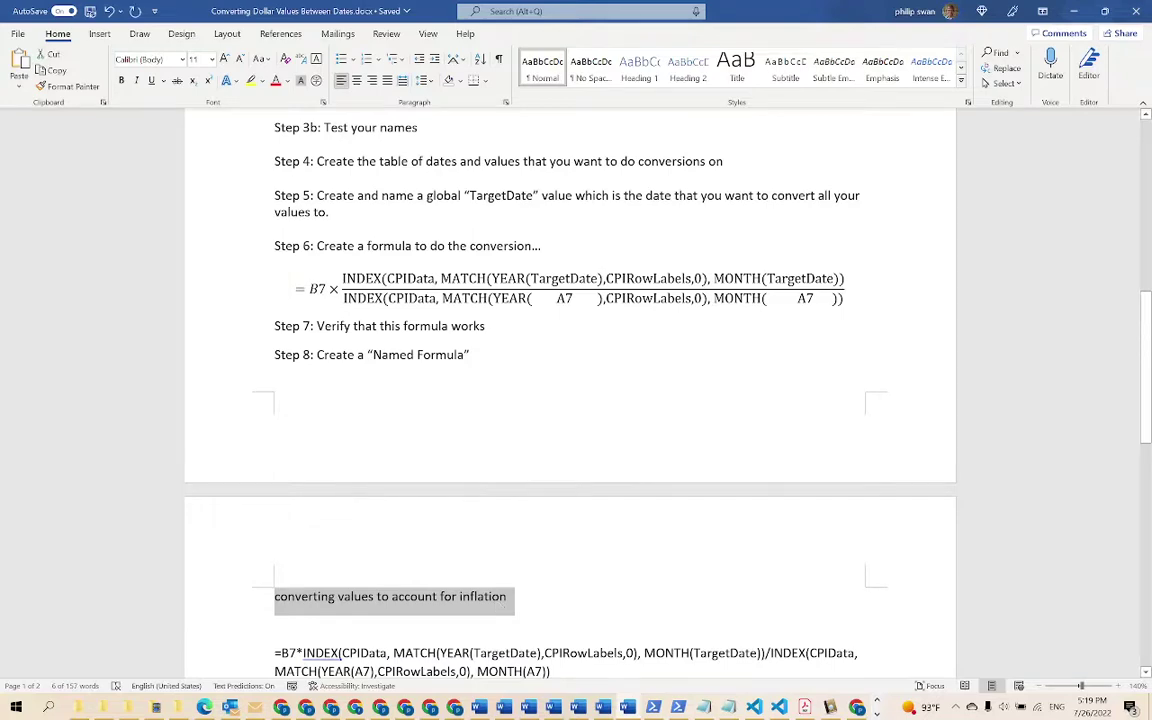
pyautogui.scroll(12, 570, 400)
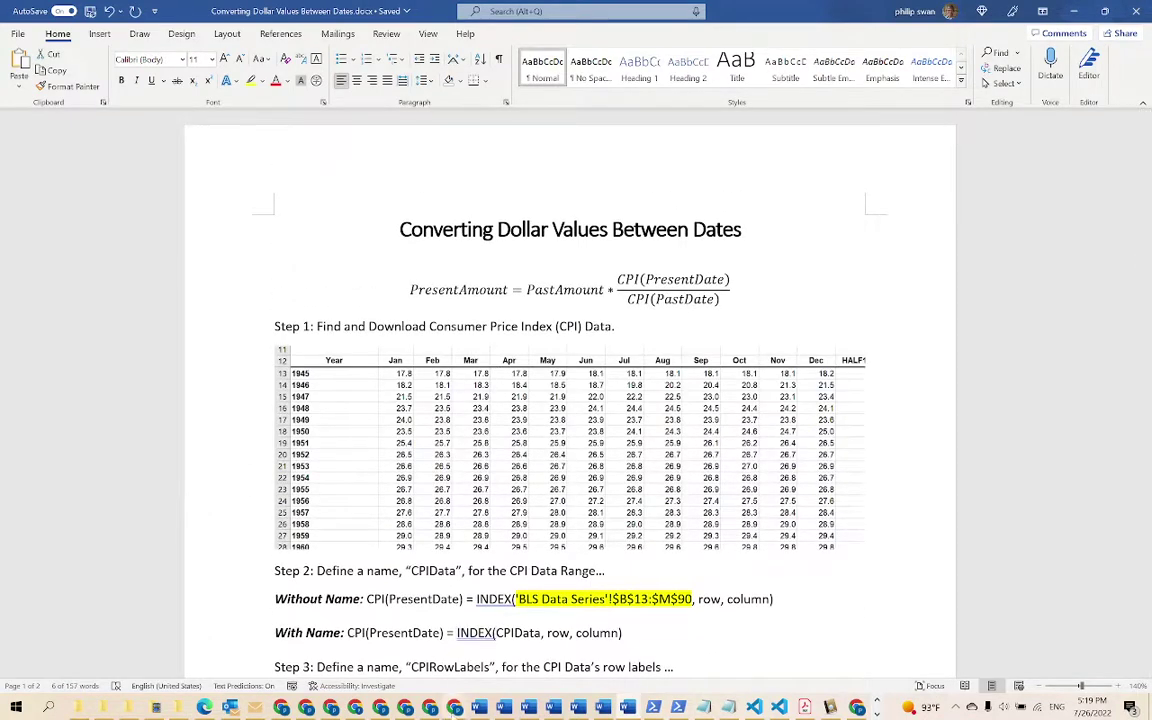
# - Switch to Chrome and search Google for "converting values to account for inflation"
pyautogui.click(455, 707)
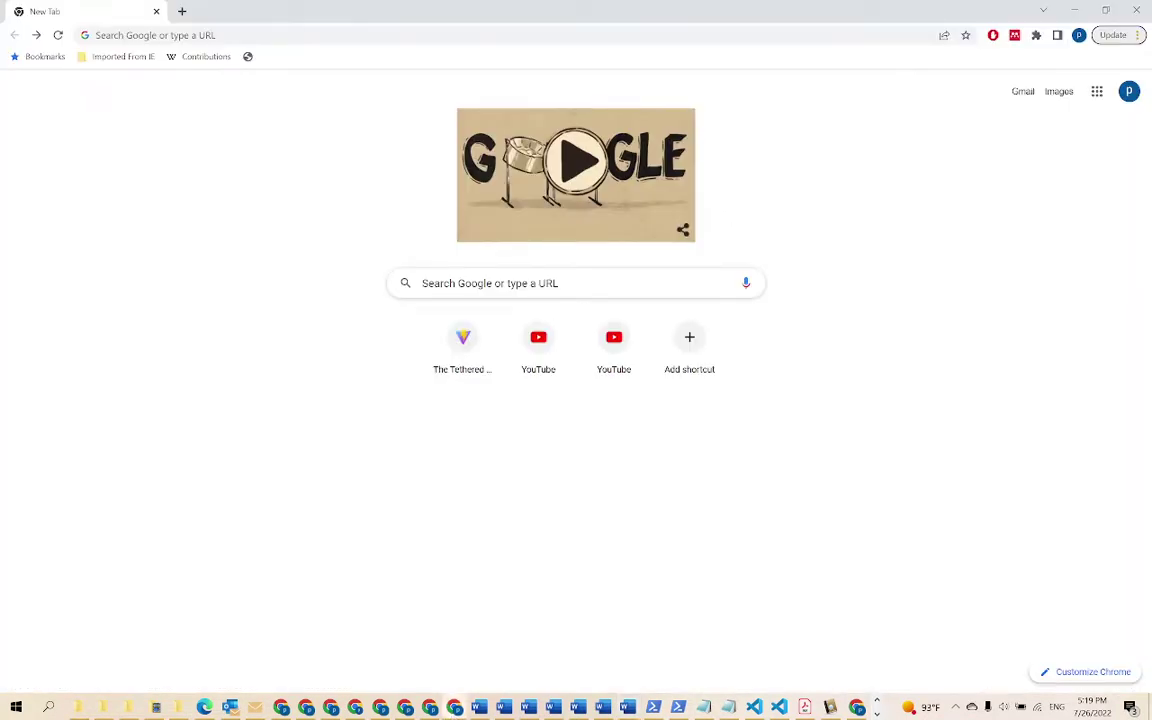
pyautogui.click(575, 283)
pyautogui.press('Down')
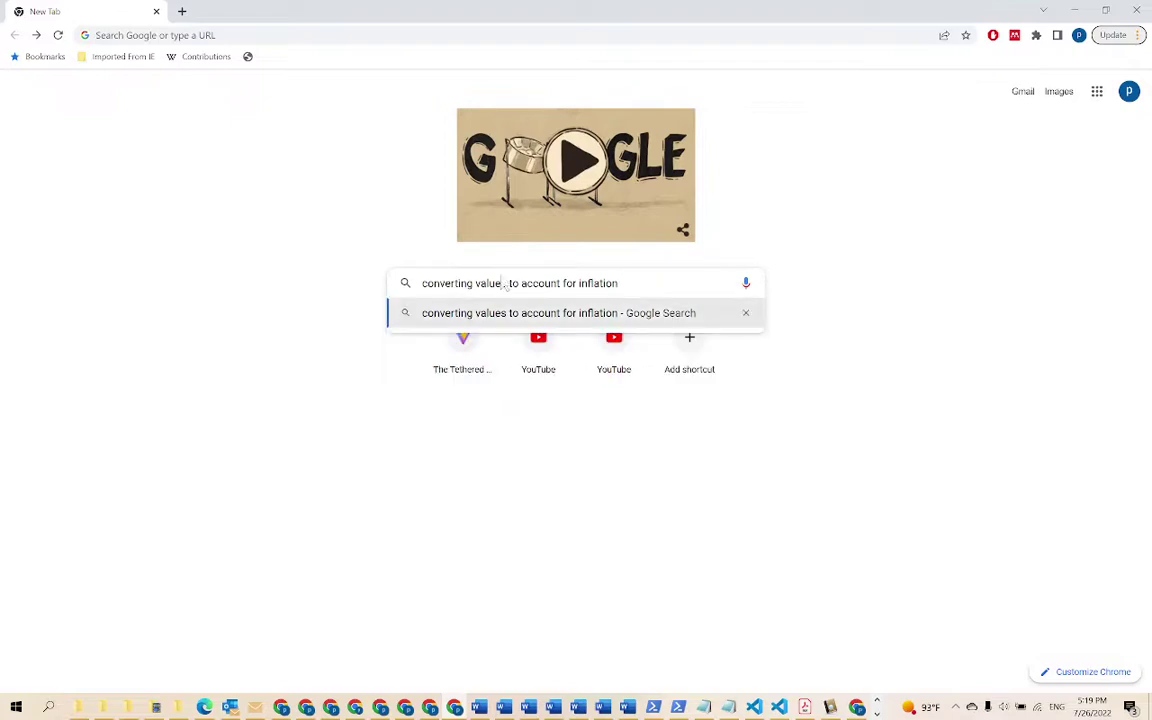
pyautogui.press('Return')
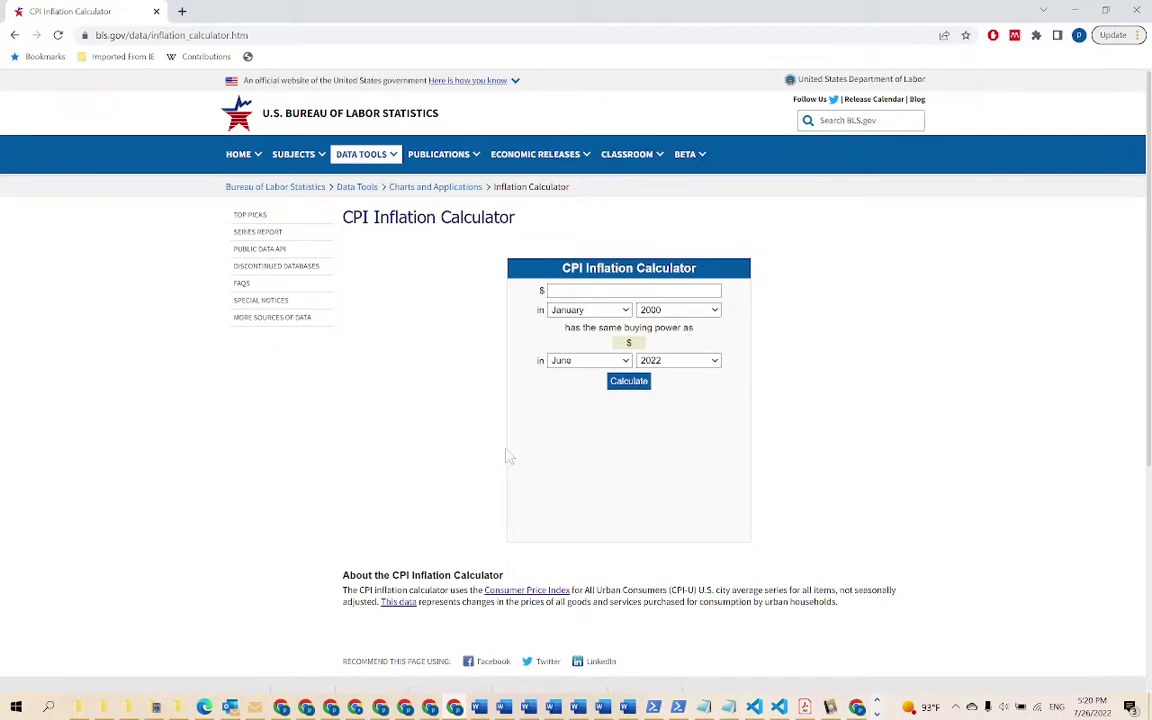
# - Open the source data behind the BLS CPI Inflation Calculator and regenerate the CPI-U table starting from 1913
pyautogui.scroll(-1, 508, 457)
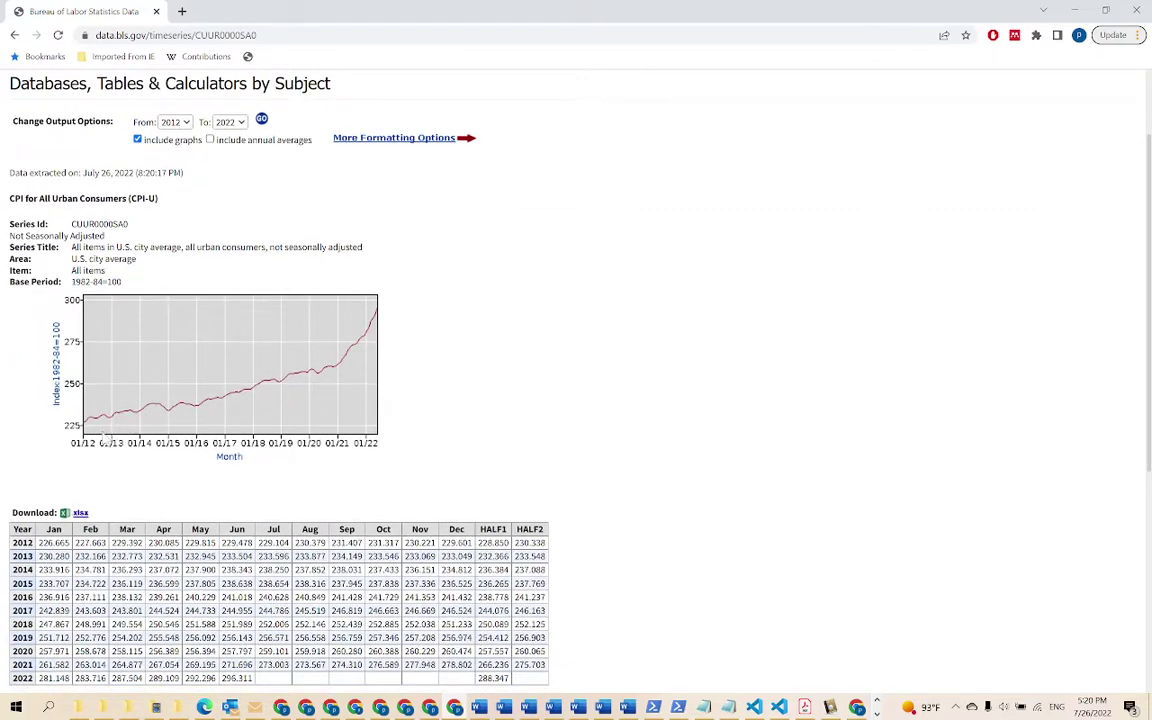
pyautogui.scroll(-1, 510, 387)
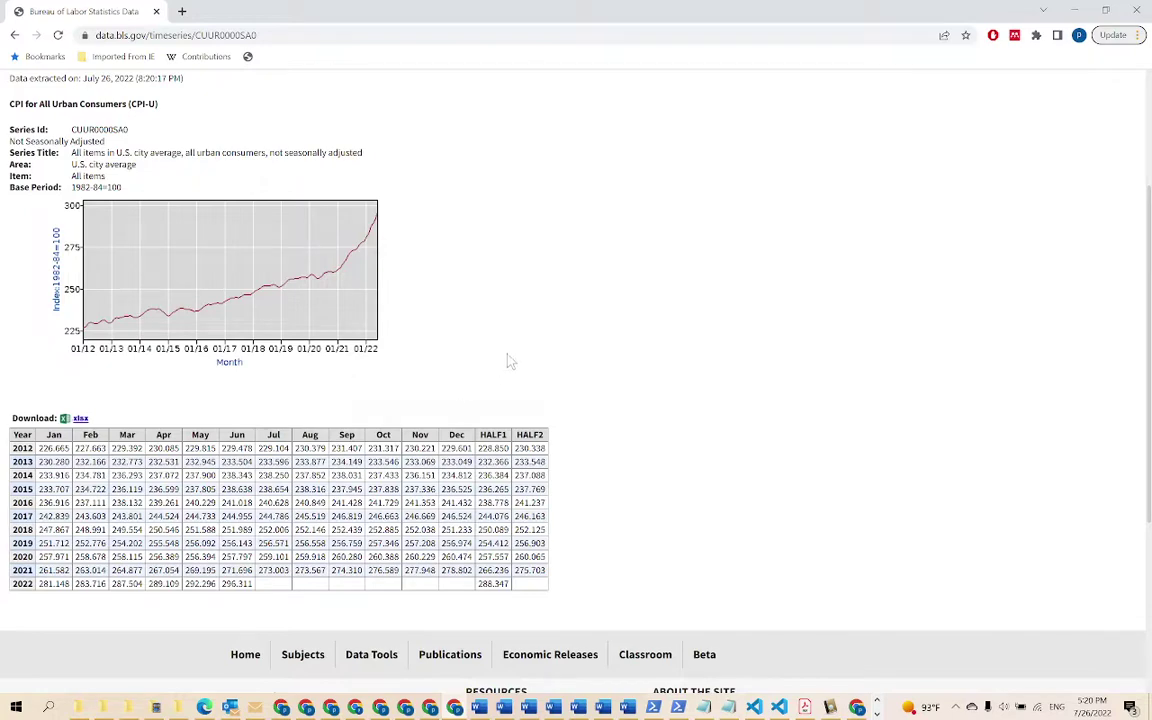
pyautogui.scroll(2, 508, 298)
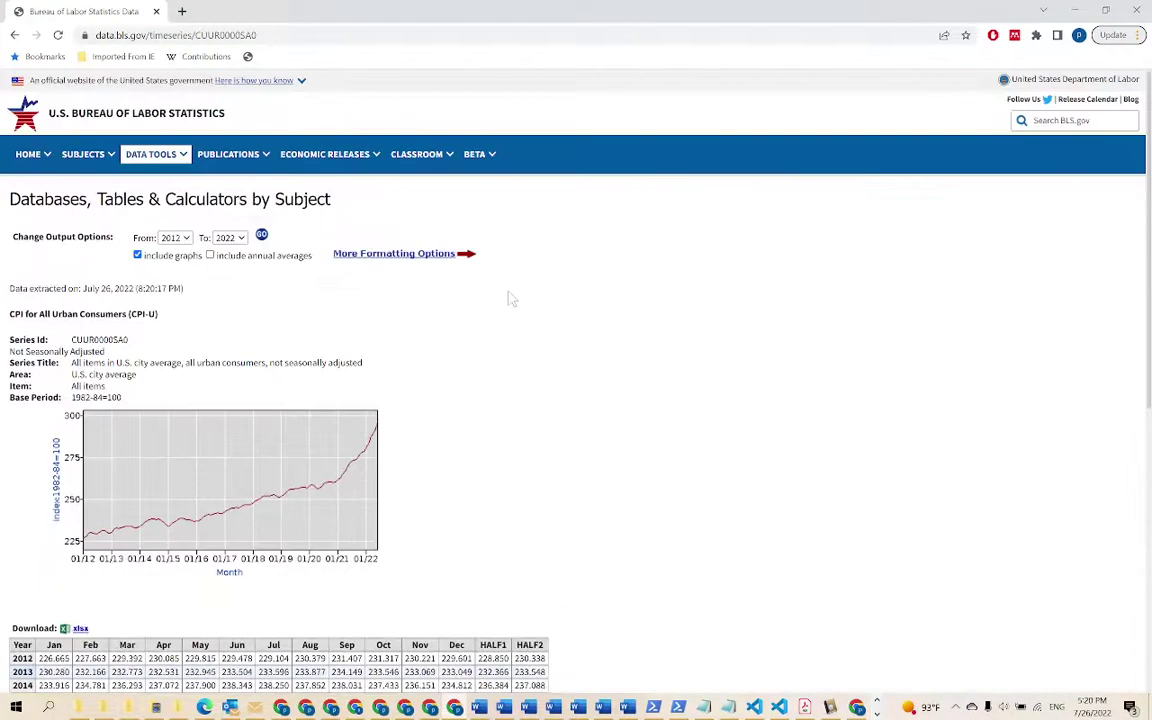
pyautogui.click(178, 238)
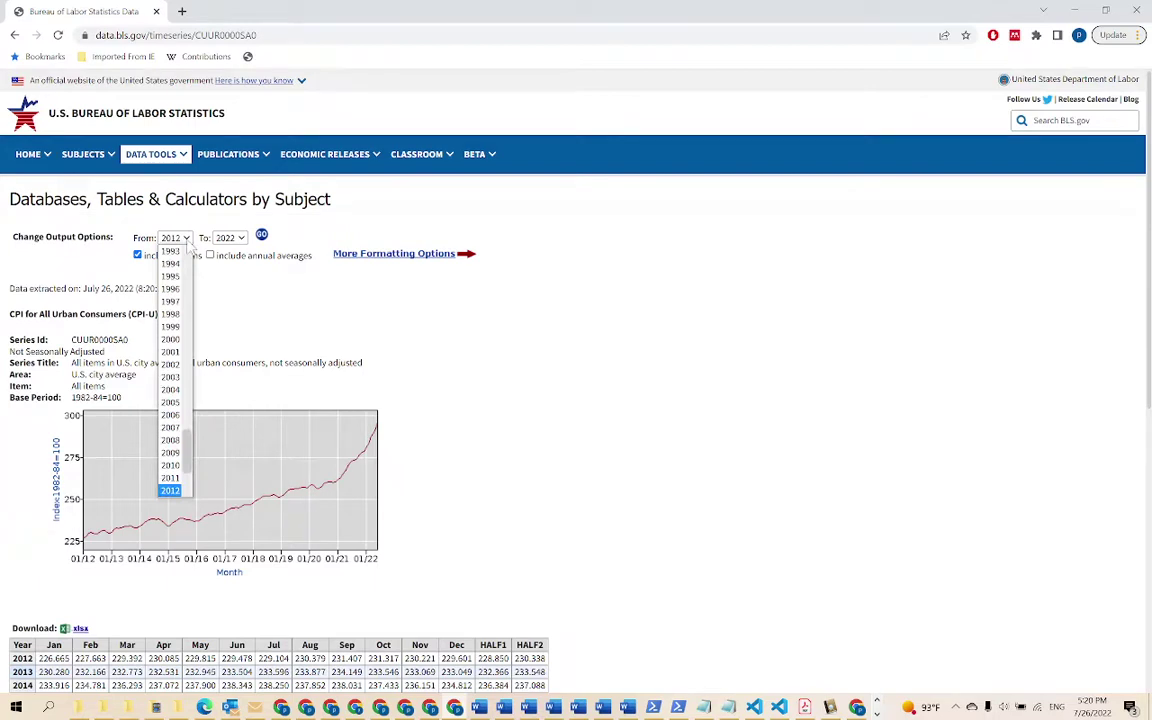
pyautogui.scroll(10, 187, 250)
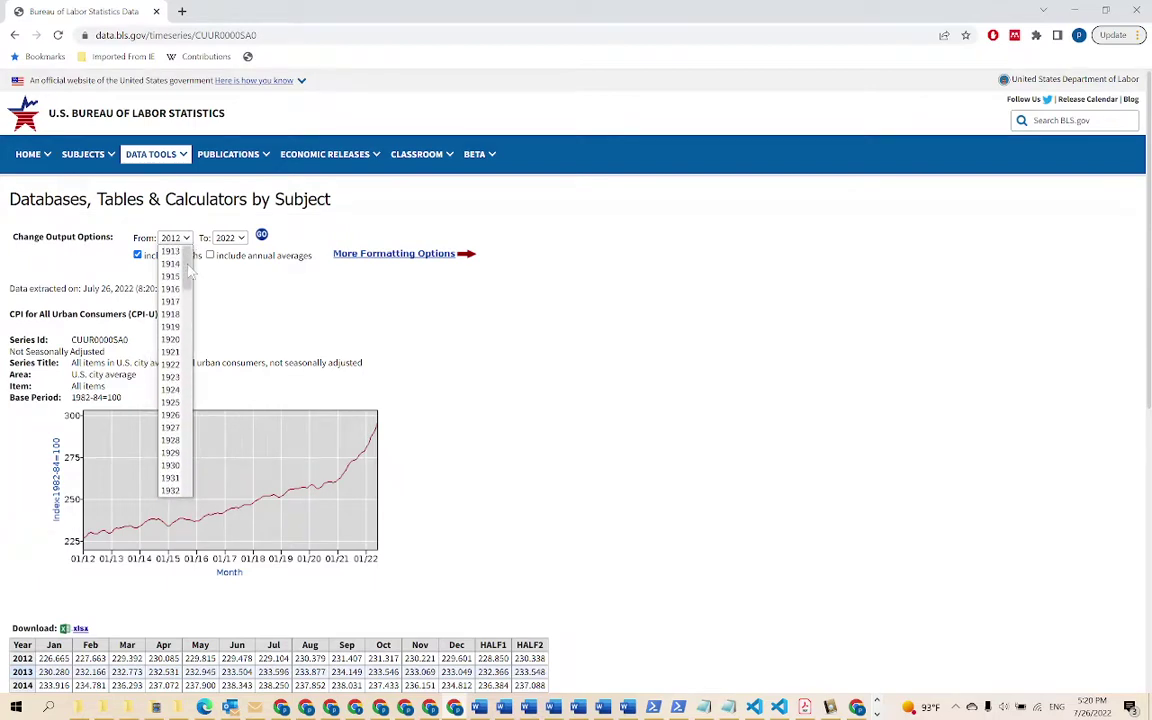
pyautogui.click(169, 252)
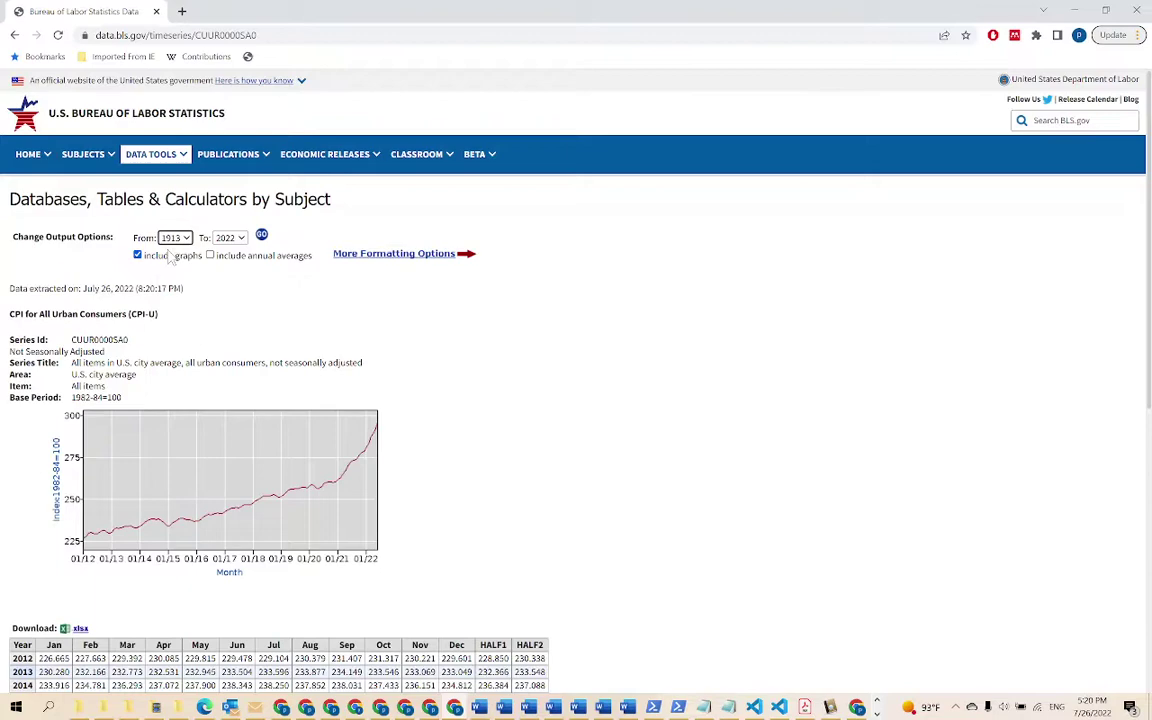
pyautogui.click(262, 236)
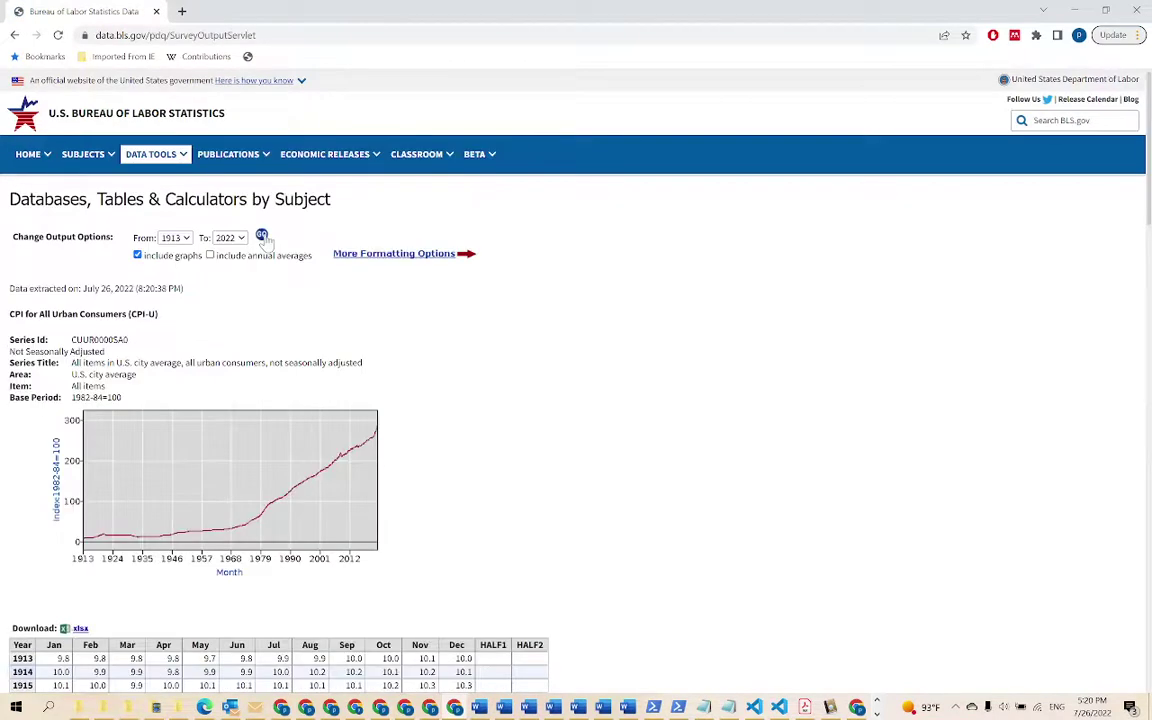
# - Download the CPI-U table for 1913 to 2022 as an xlsx file and open it in Excel
pyautogui.scroll(-1, 541, 402)
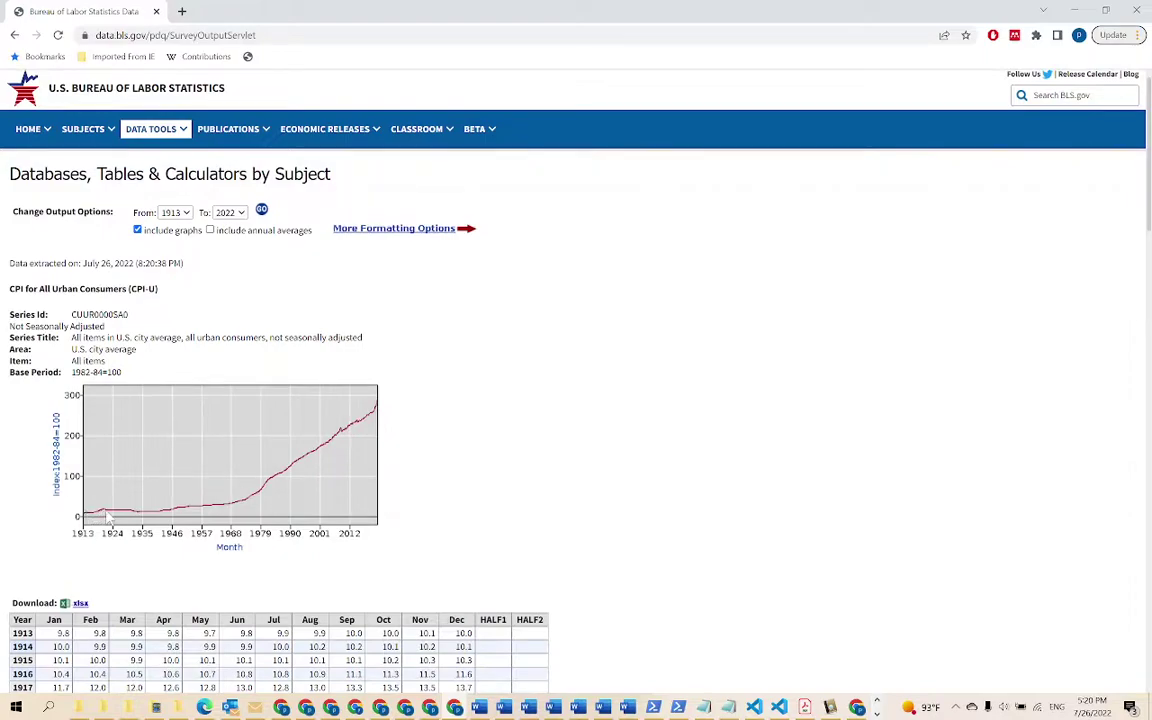
pyautogui.scroll(-10, 536, 490)
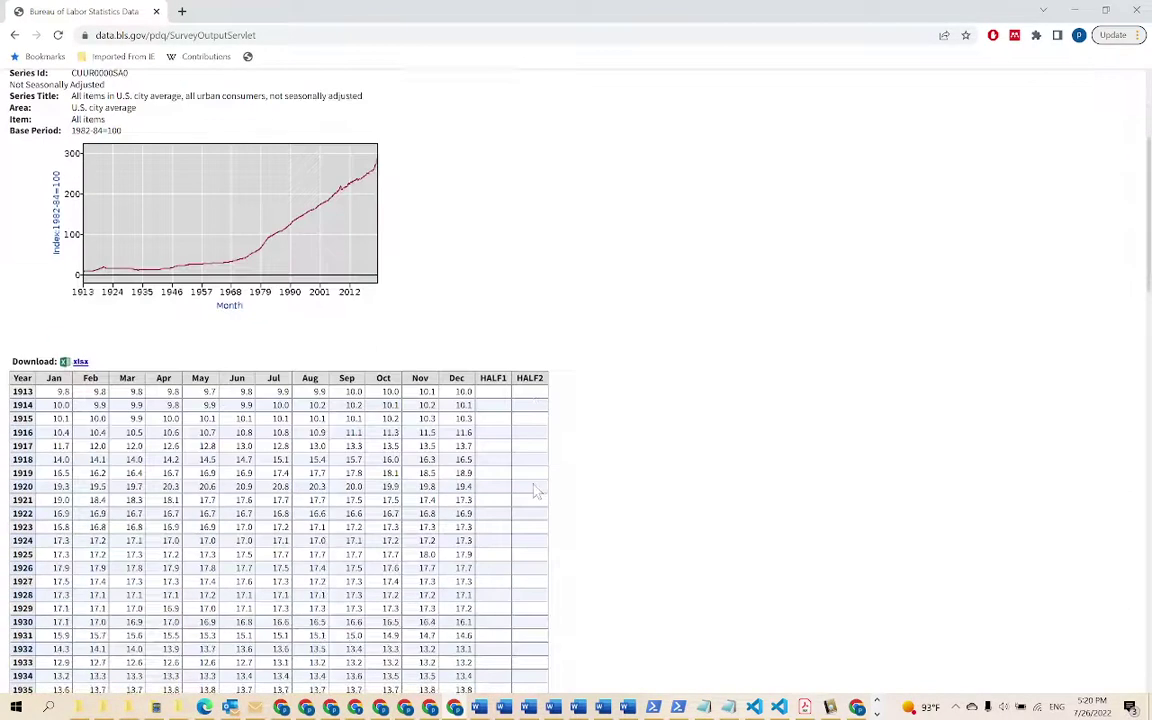
pyautogui.scroll(10, 536, 490)
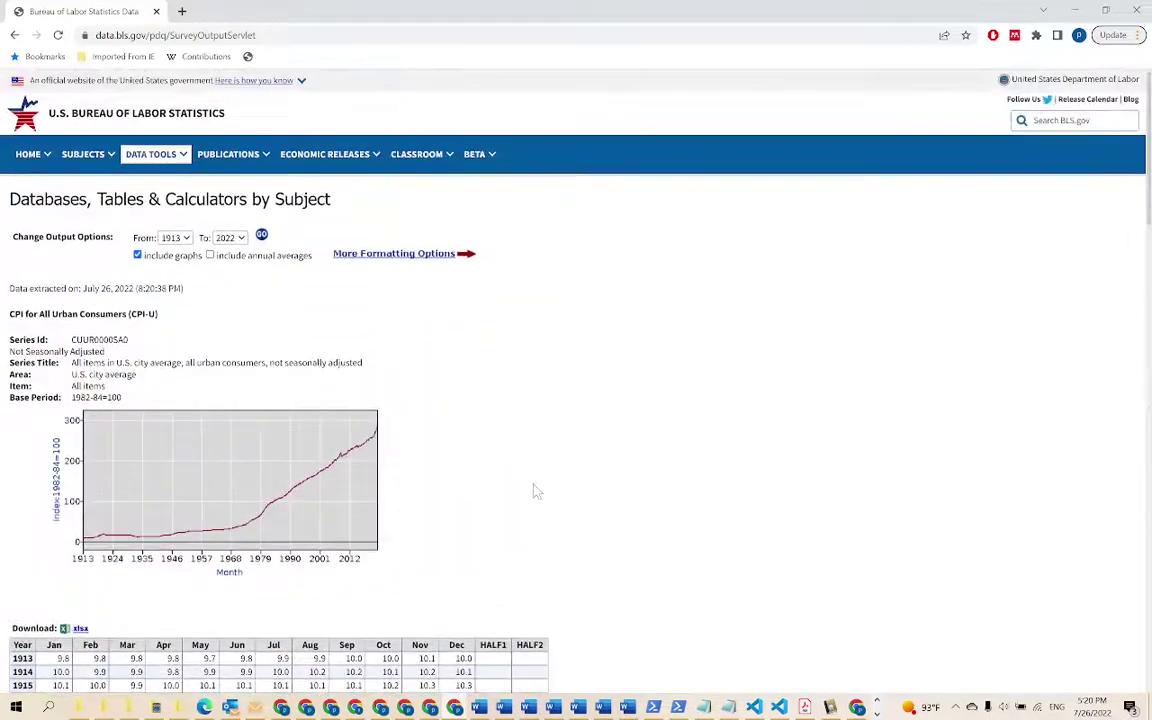
pyautogui.scroll(-3, 480, 436)
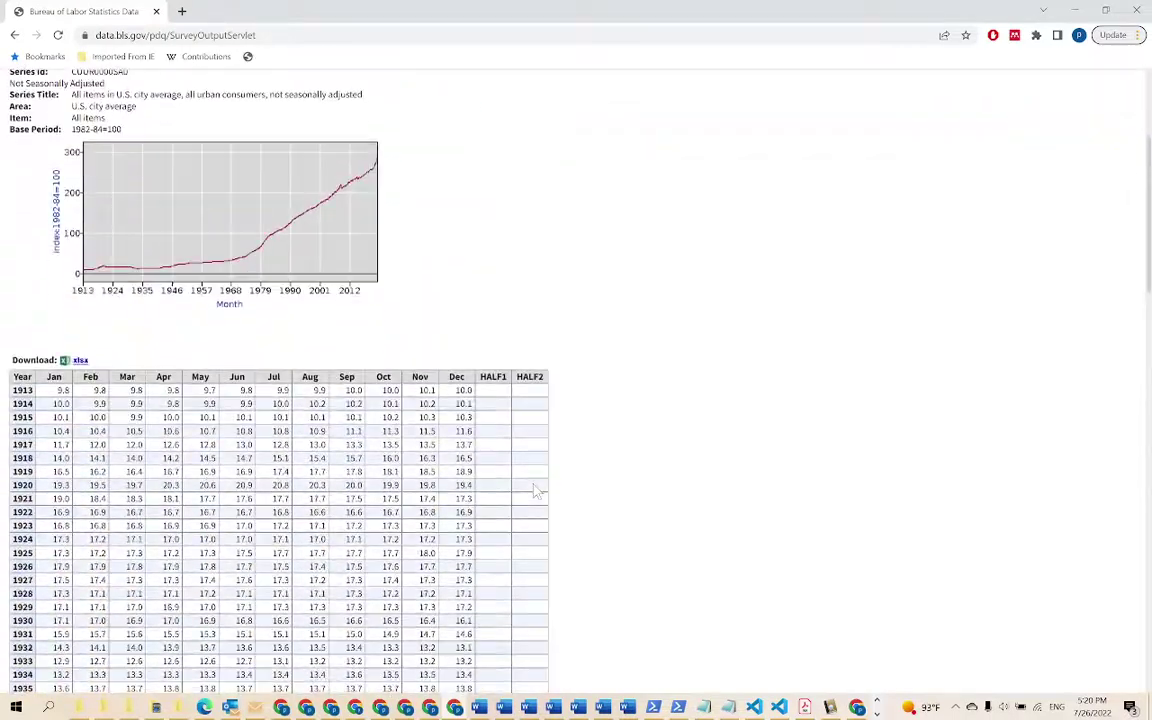
pyautogui.click(77, 361)
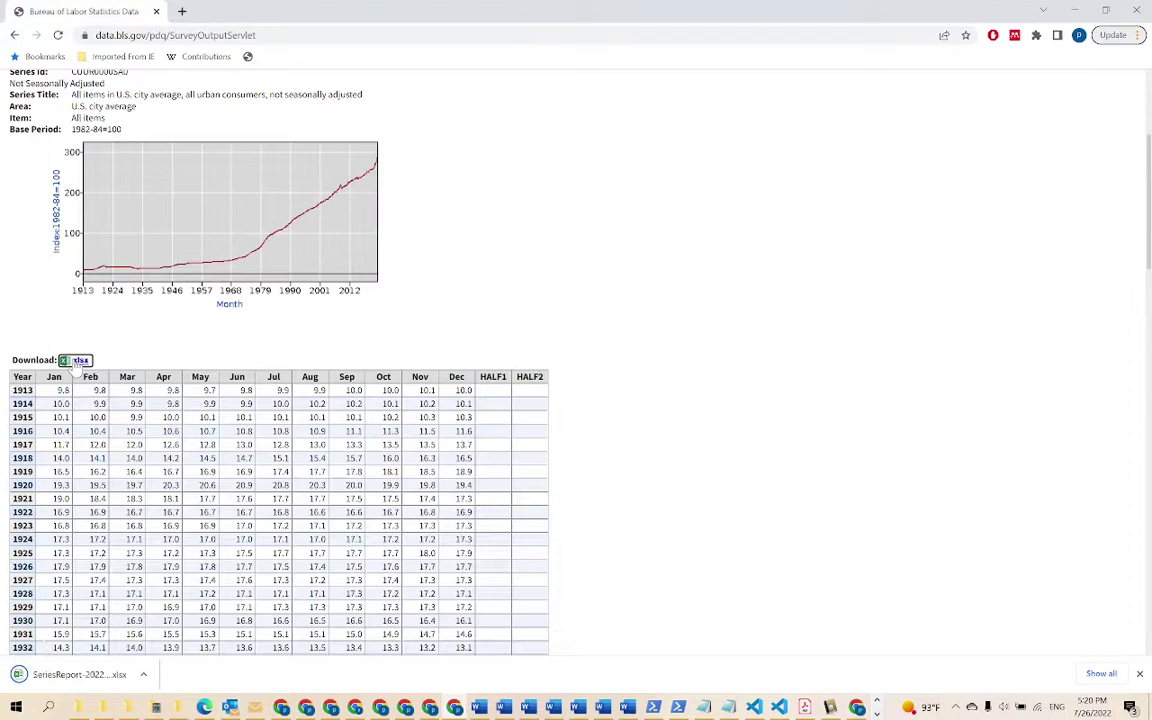
pyautogui.click(143, 674)
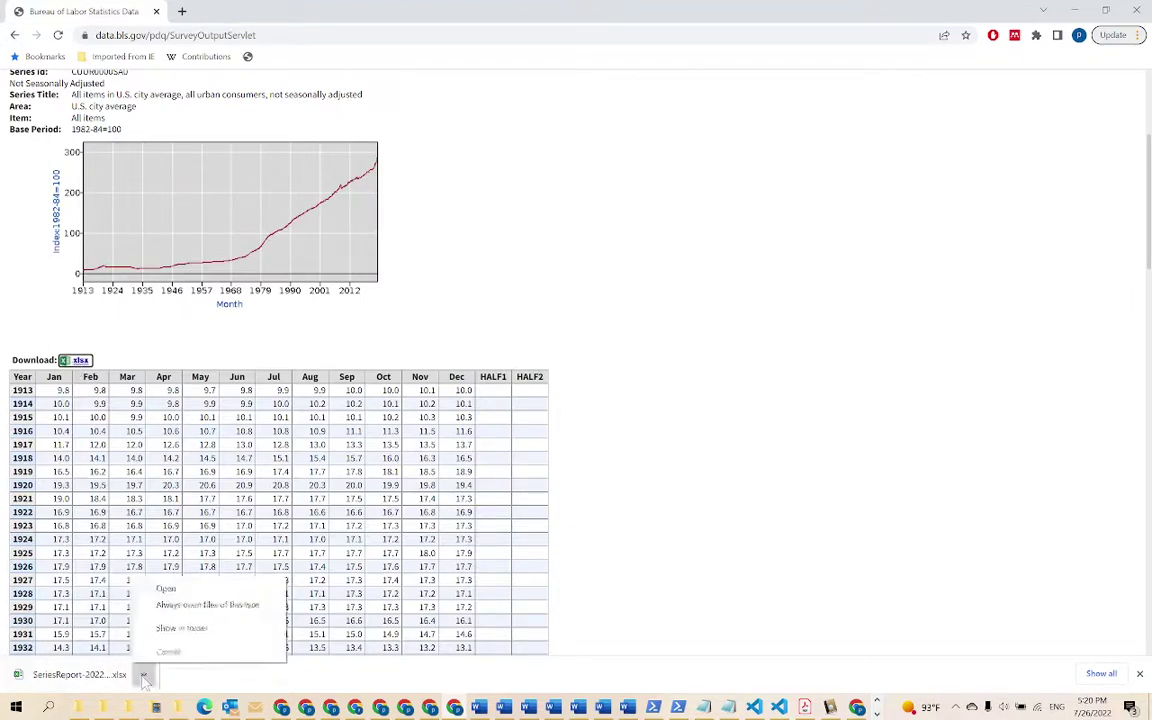
pyautogui.click(200, 605)
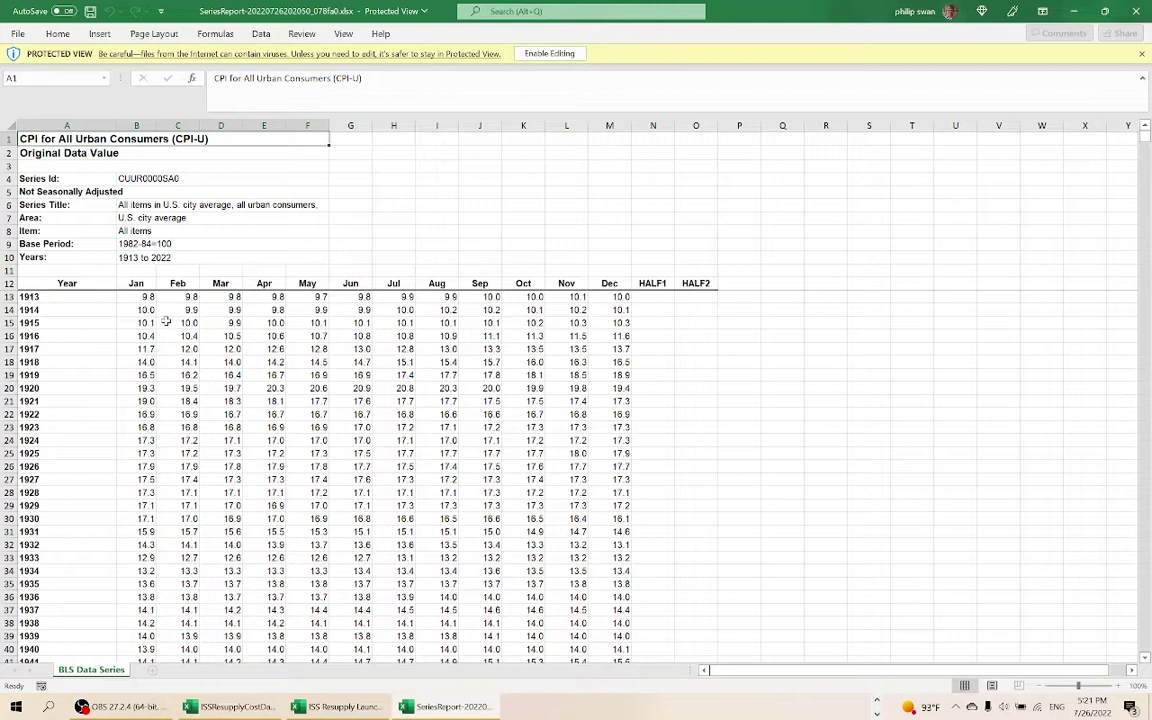
# - Examine the CPI data range in the downloaded sheet, from January 1913 to June 2022
pyautogui.click(138, 297)
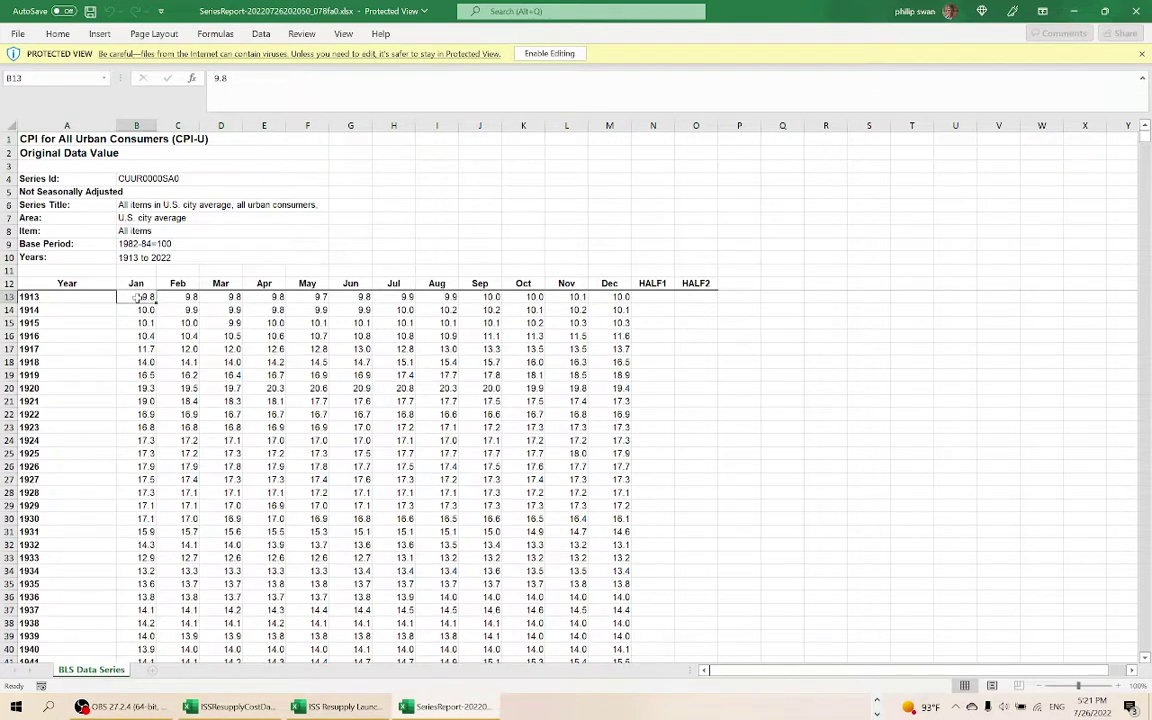
pyautogui.moveTo(1145, 139); pyautogui.dragTo(1143, 425)
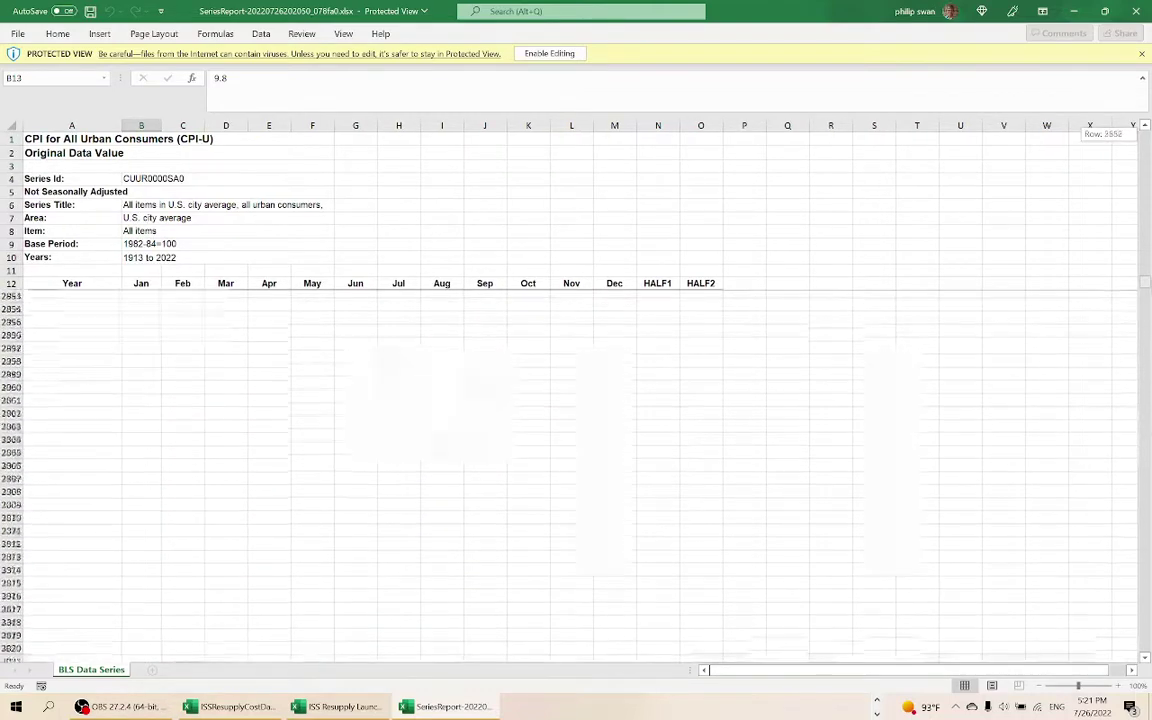
pyautogui.moveTo(1145, 283); pyautogui.dragTo(1145, 136)
pyautogui.scroll(-1, 769, 486)
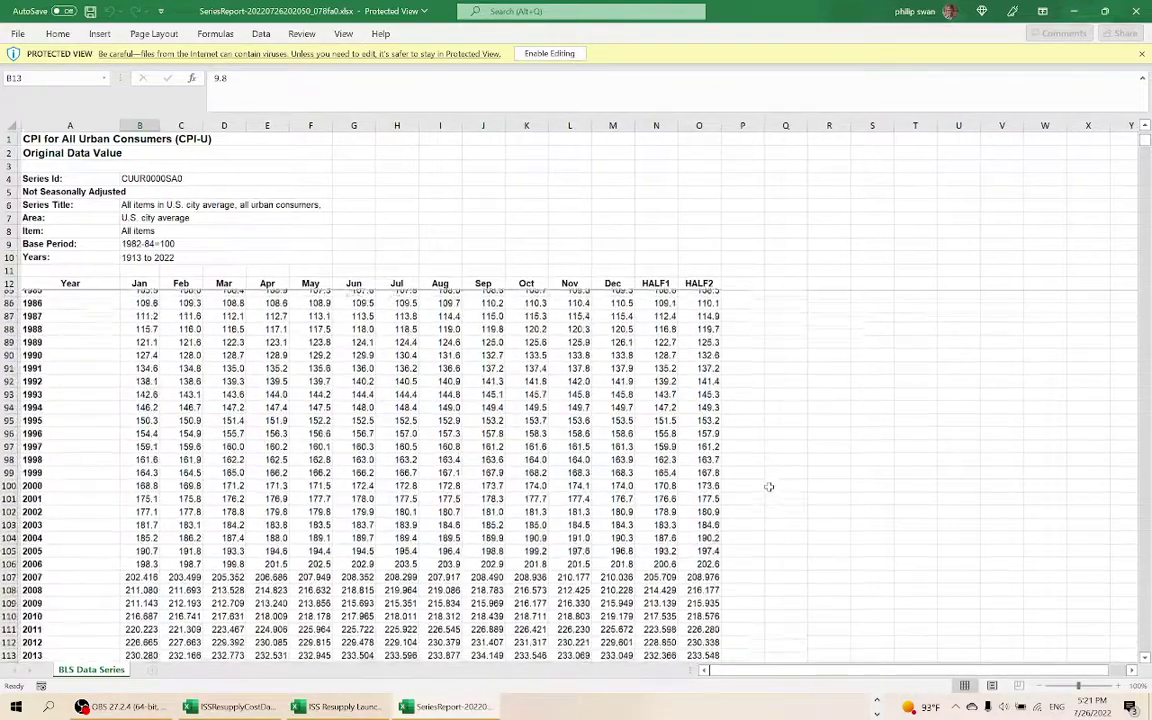
pyautogui.scroll(-4, 769, 486)
pyautogui.rightClick(770, 490)
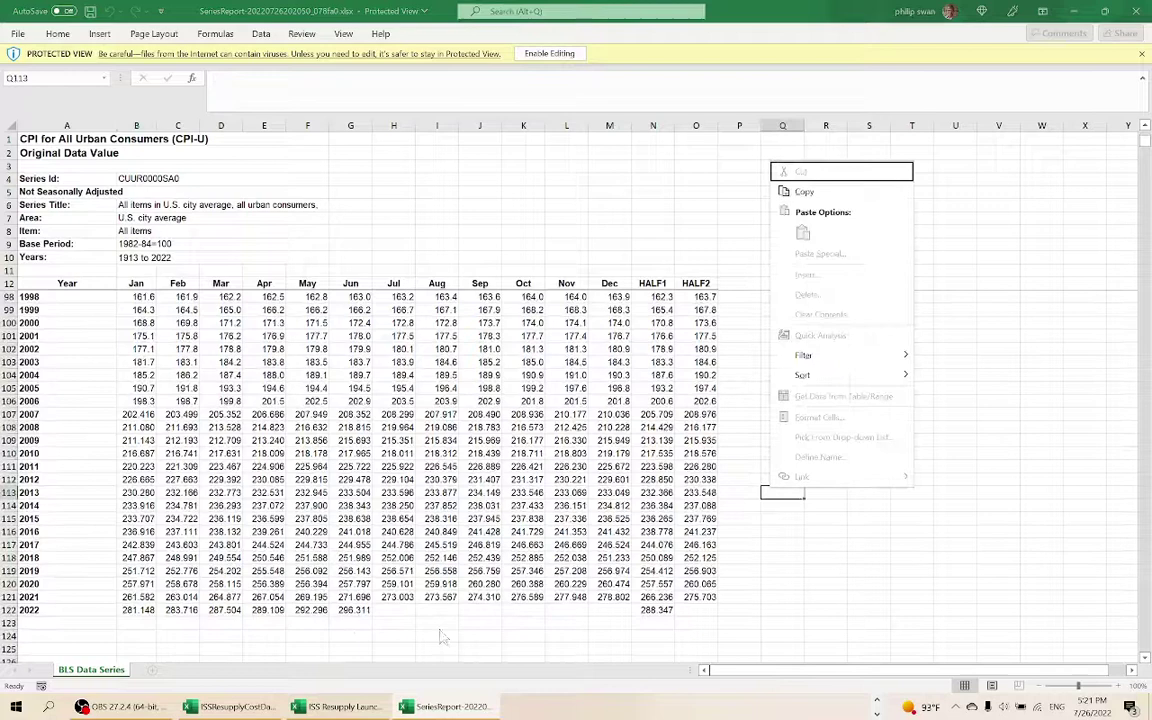
pyautogui.press('Escape')
pyautogui.click(346, 606)
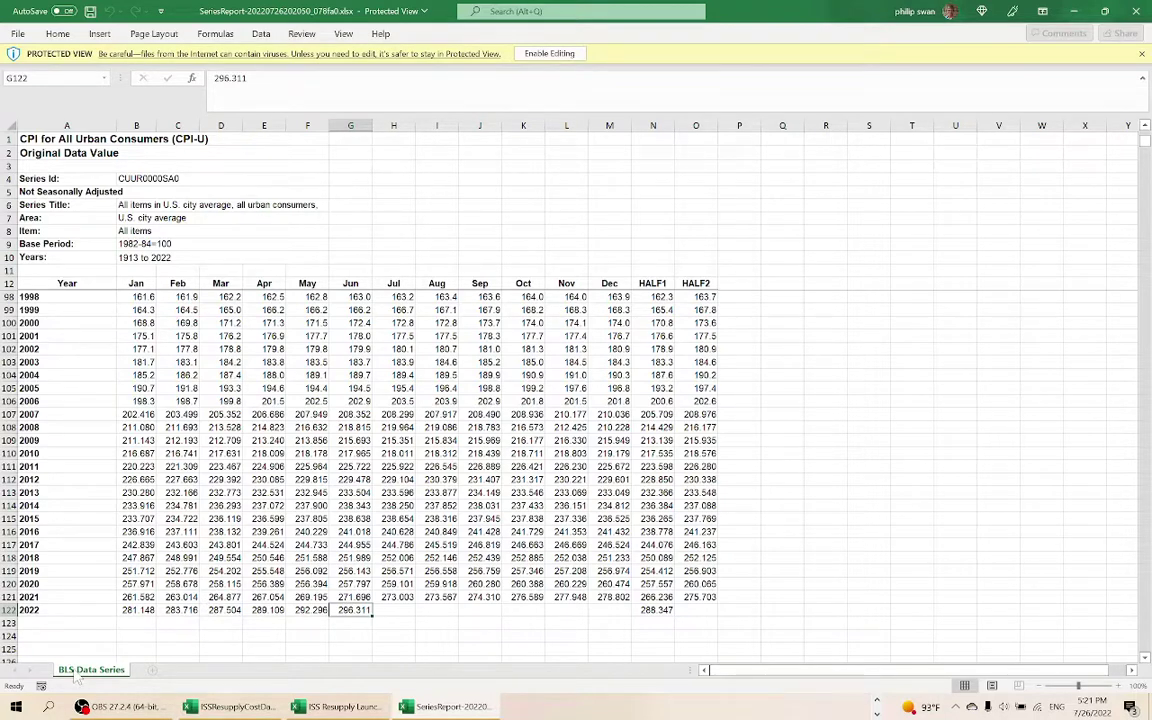
# - Enable editing of the downloaded SeriesReport workbook
pyautogui.click(534, 50)
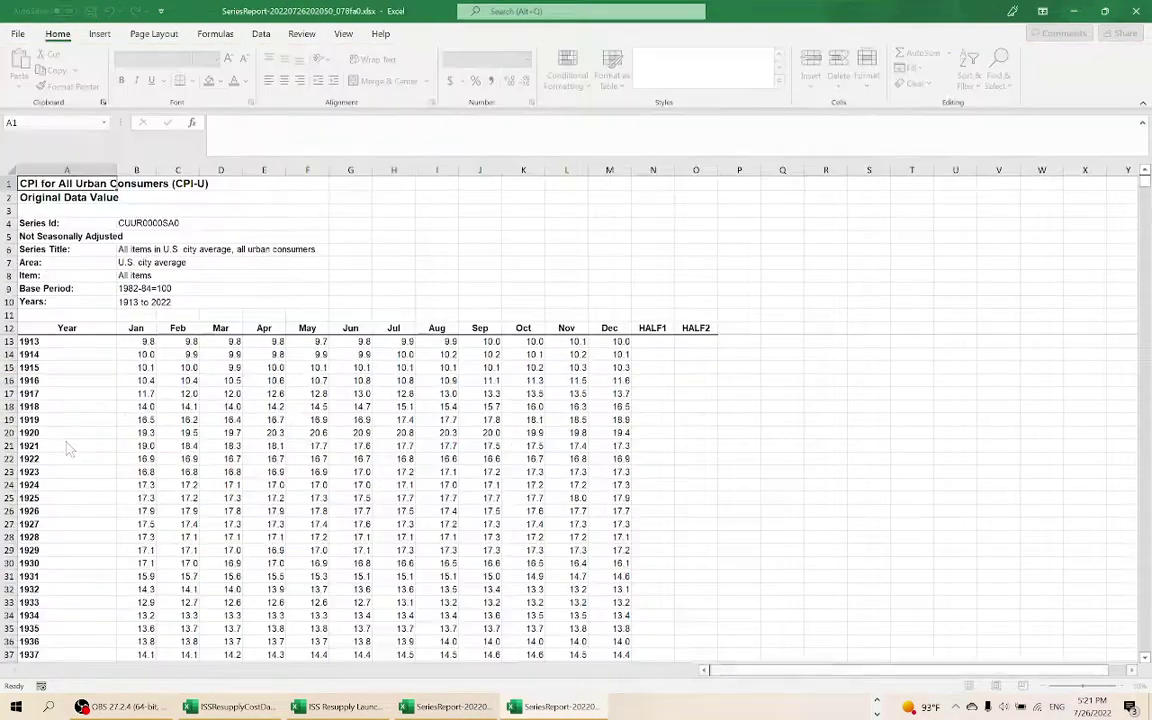
# - Copy the BLS Data Series sheet to the end of the ISS Resupply Launch Costs.xlsx workbook
pyautogui.rightClick(108, 673)
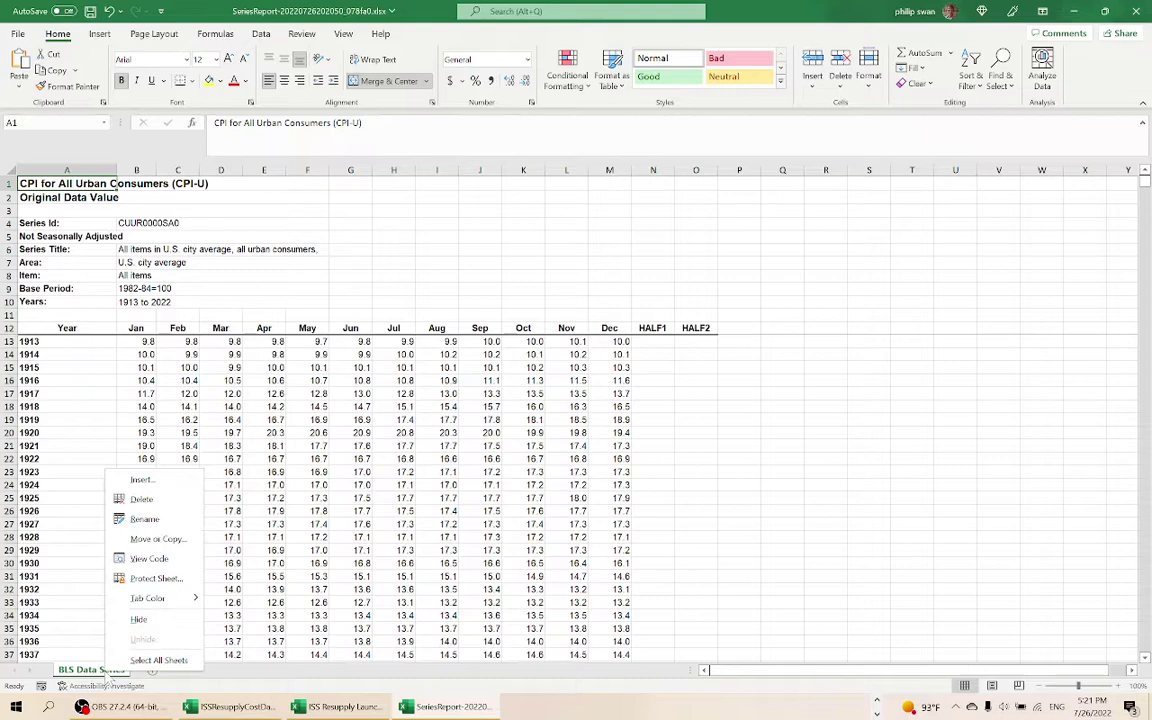
pyautogui.click(155, 538)
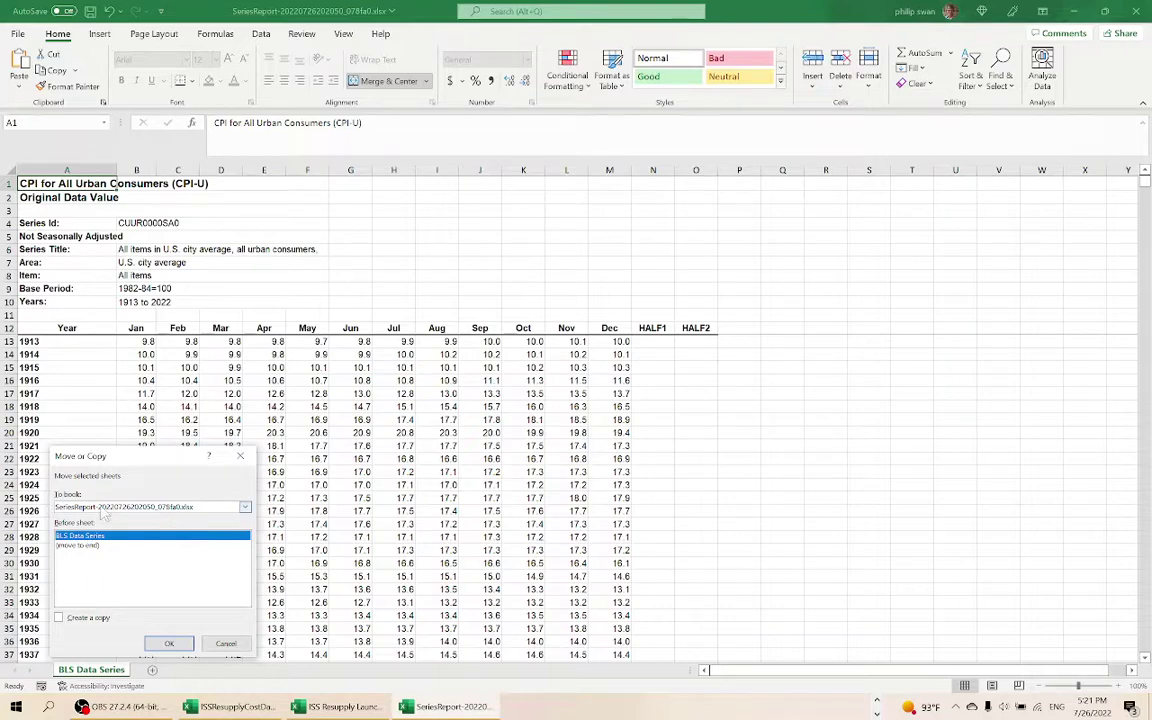
pyautogui.click(245, 507)
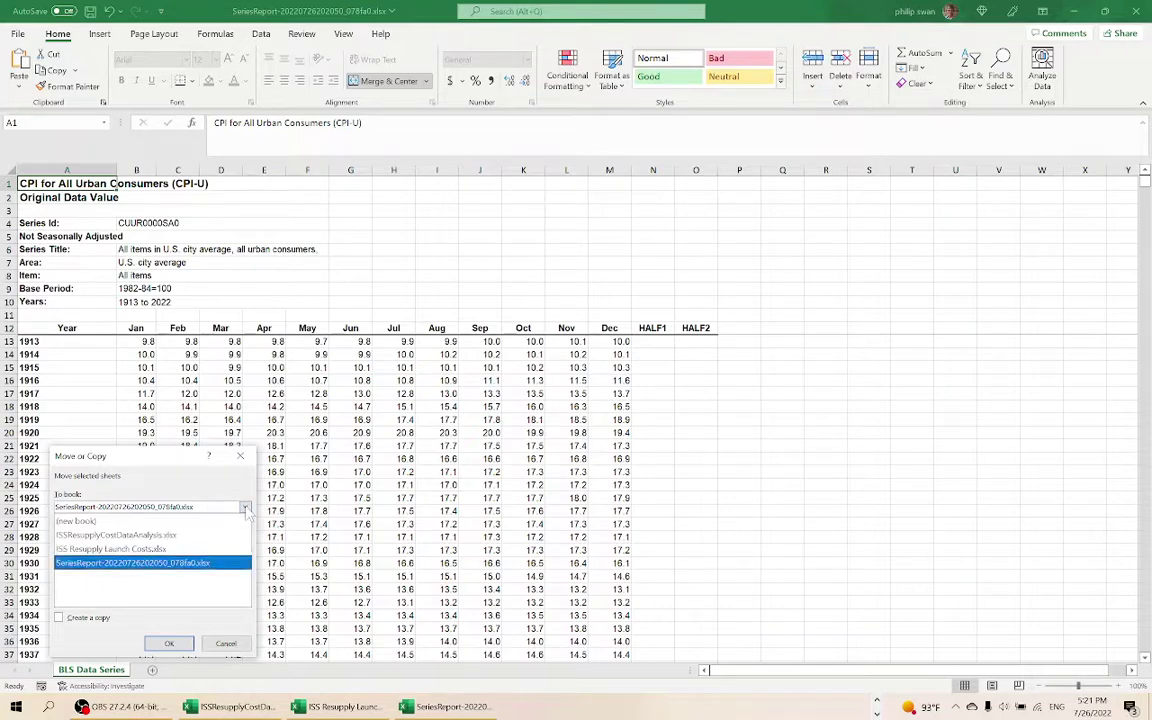
pyautogui.click(130, 556)
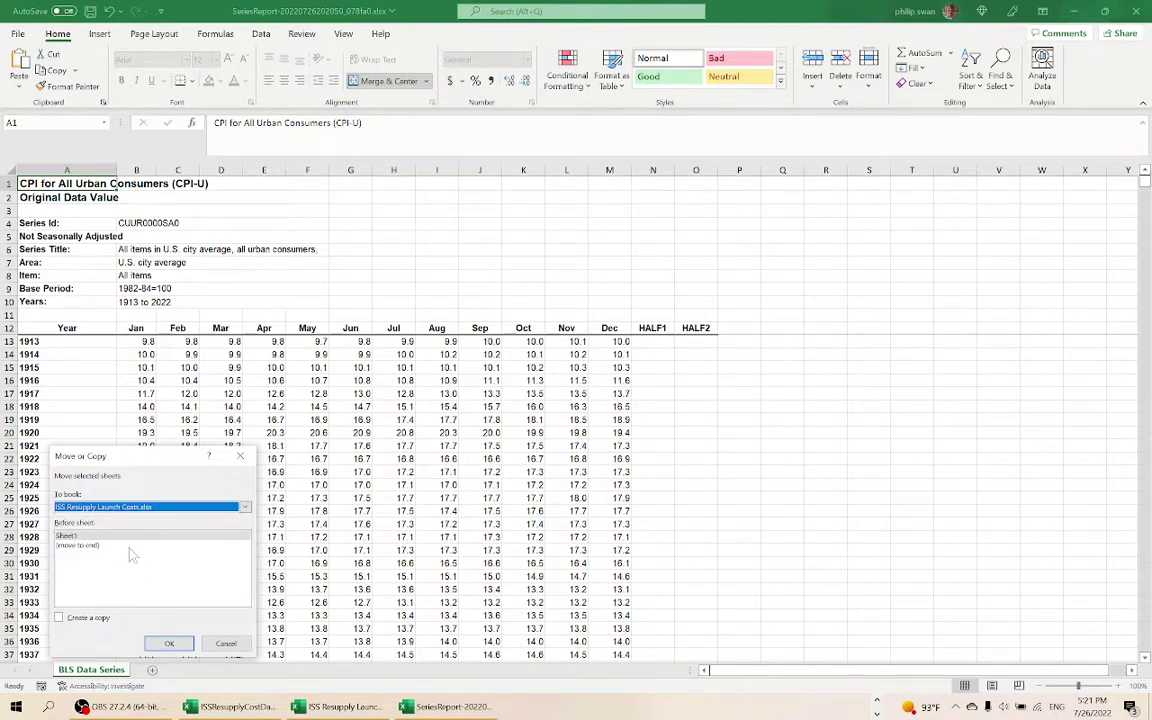
pyautogui.click(59, 618)
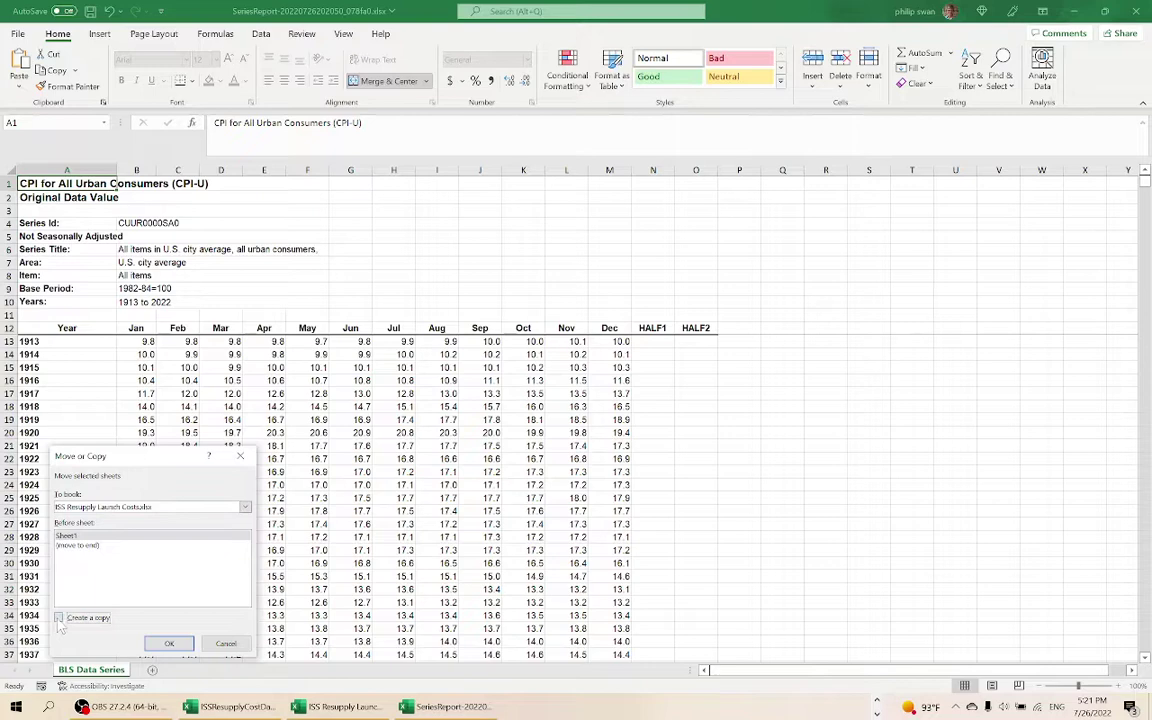
pyautogui.click(78, 545)
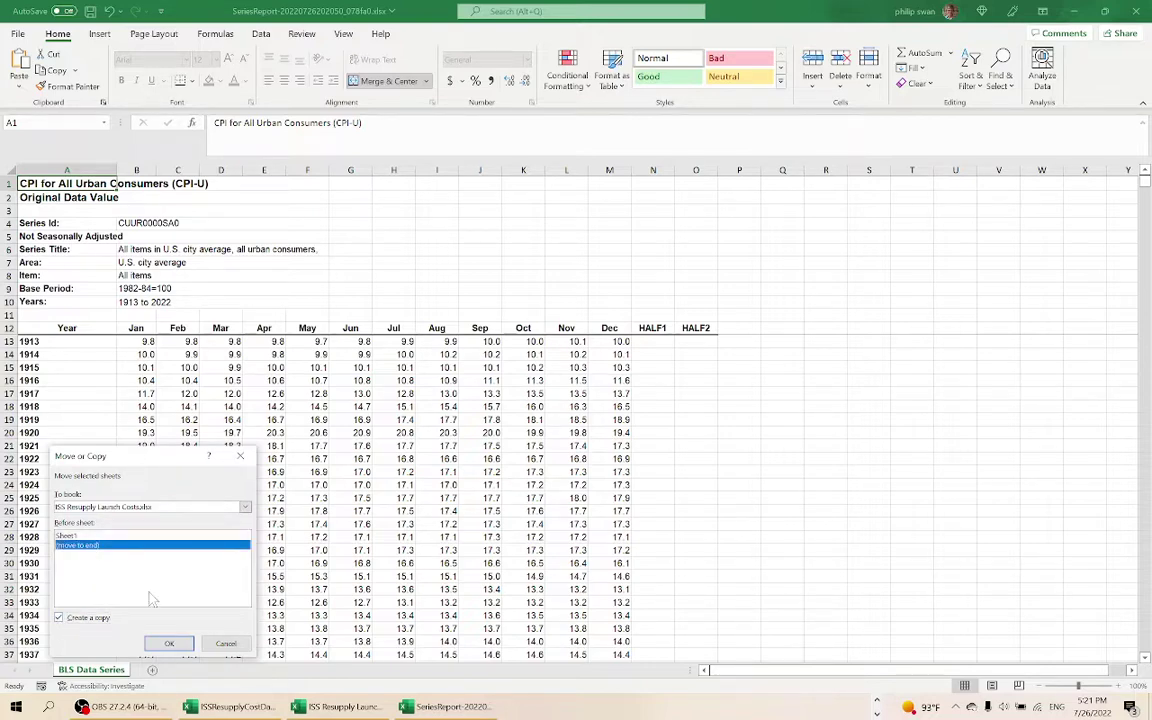
pyautogui.click(172, 647)
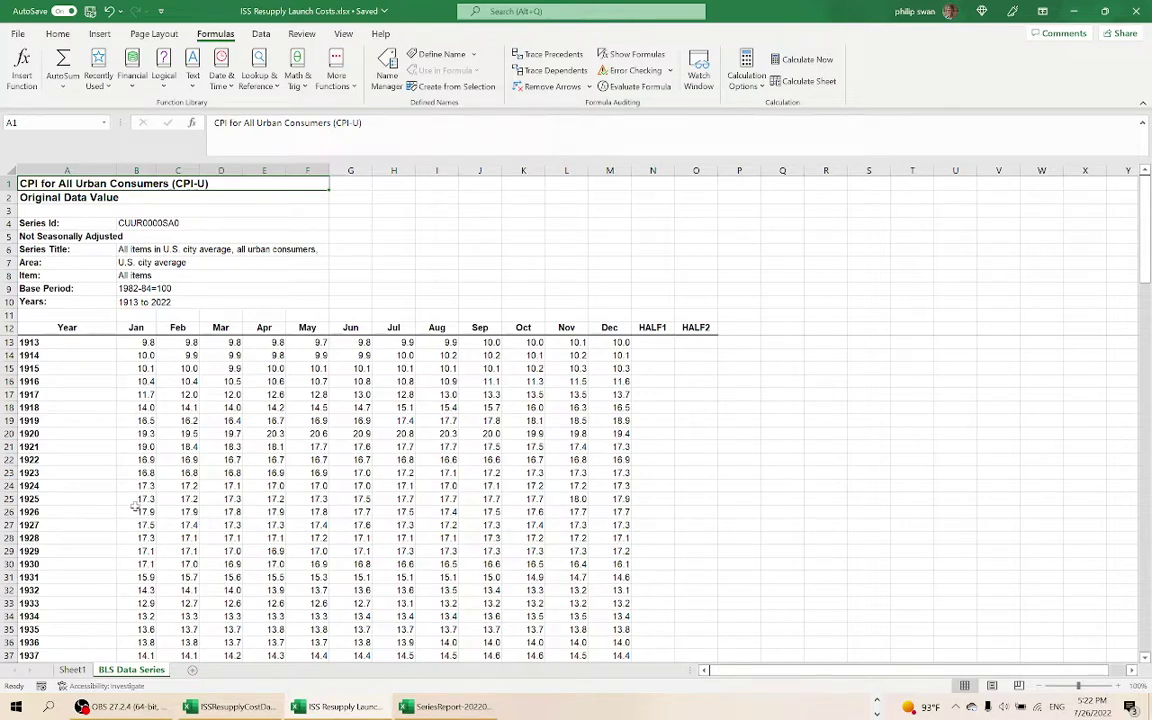
# - Define the workbook name CPIData for the monthly CPI values in B13:M122 of the BLS Data Series sheet
pyautogui.click(72, 669)
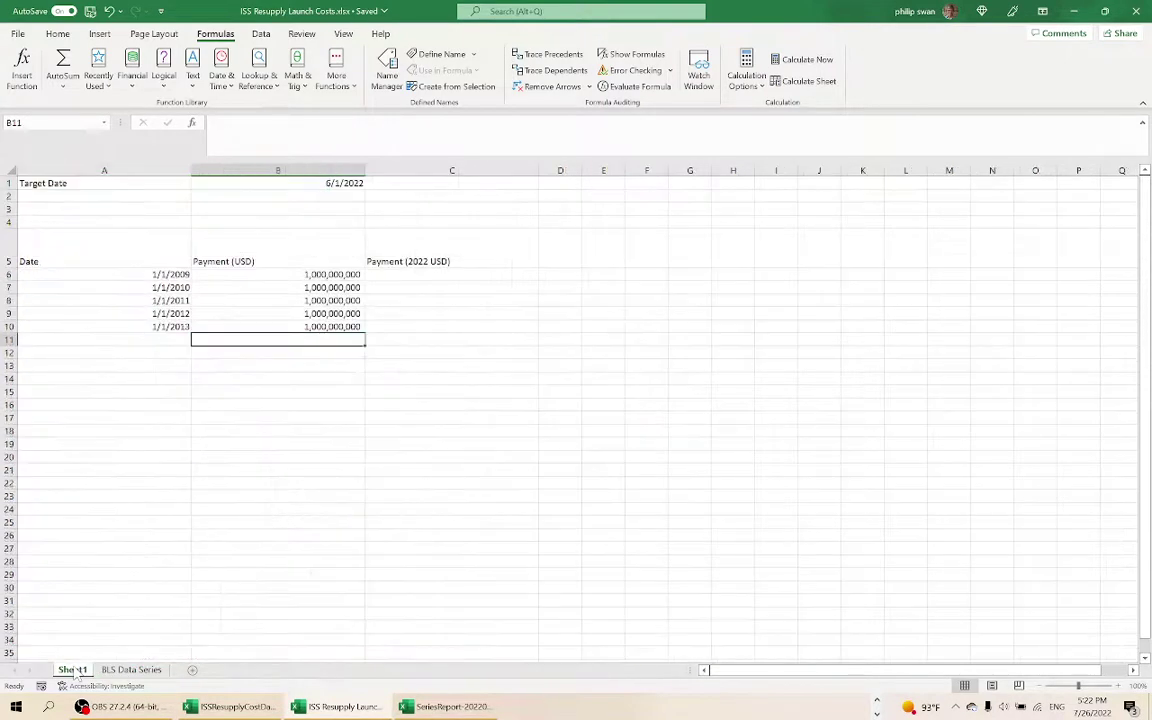
pyautogui.click(118, 669)
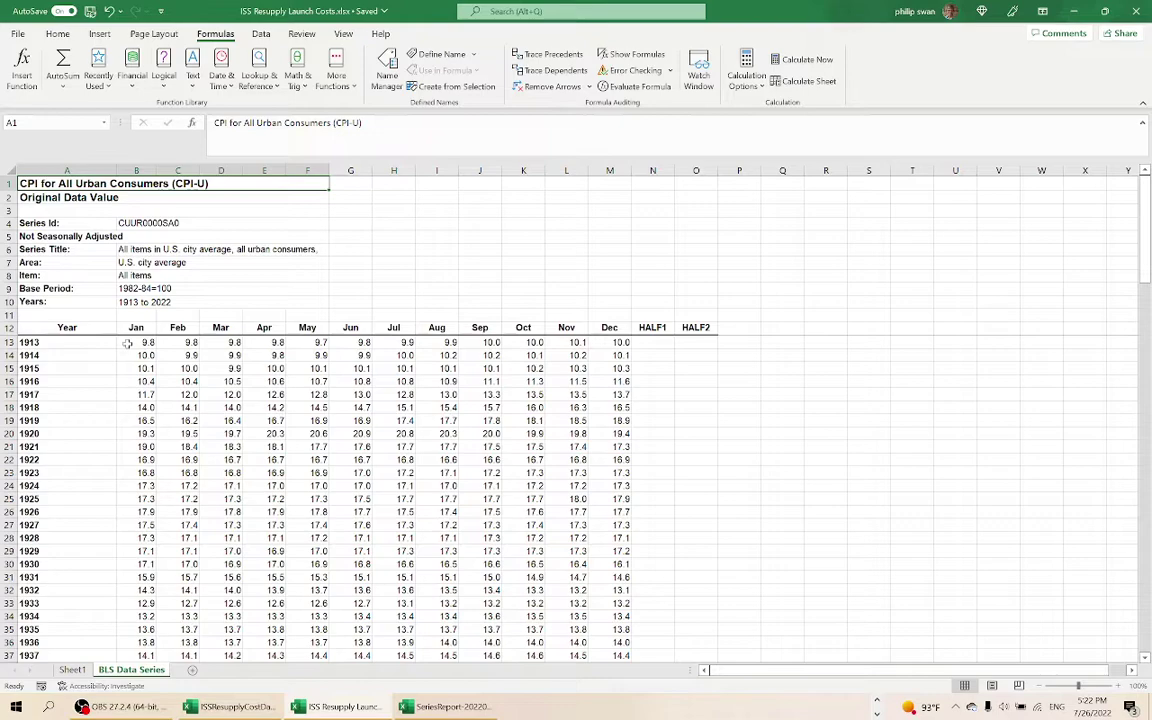
pyautogui.moveTo(127, 343); pyautogui.dragTo(627, 617)
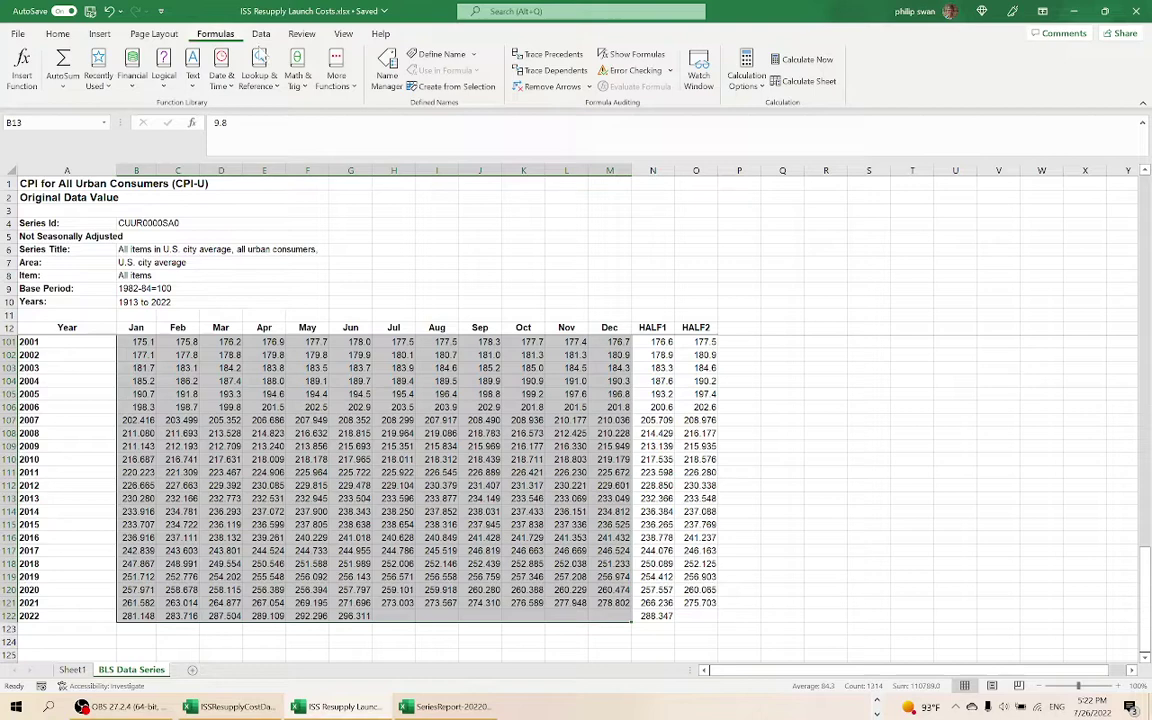
pyautogui.click(428, 57)
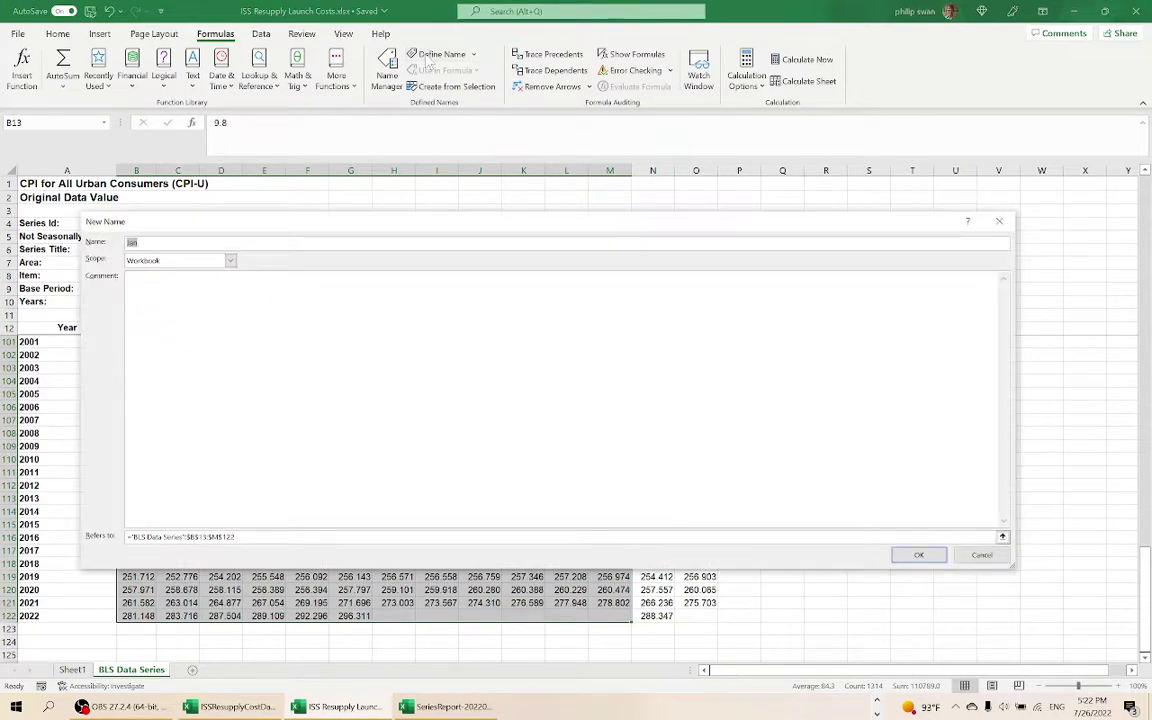
pyautogui.write('CPIData')
pyautogui.click(916, 558)
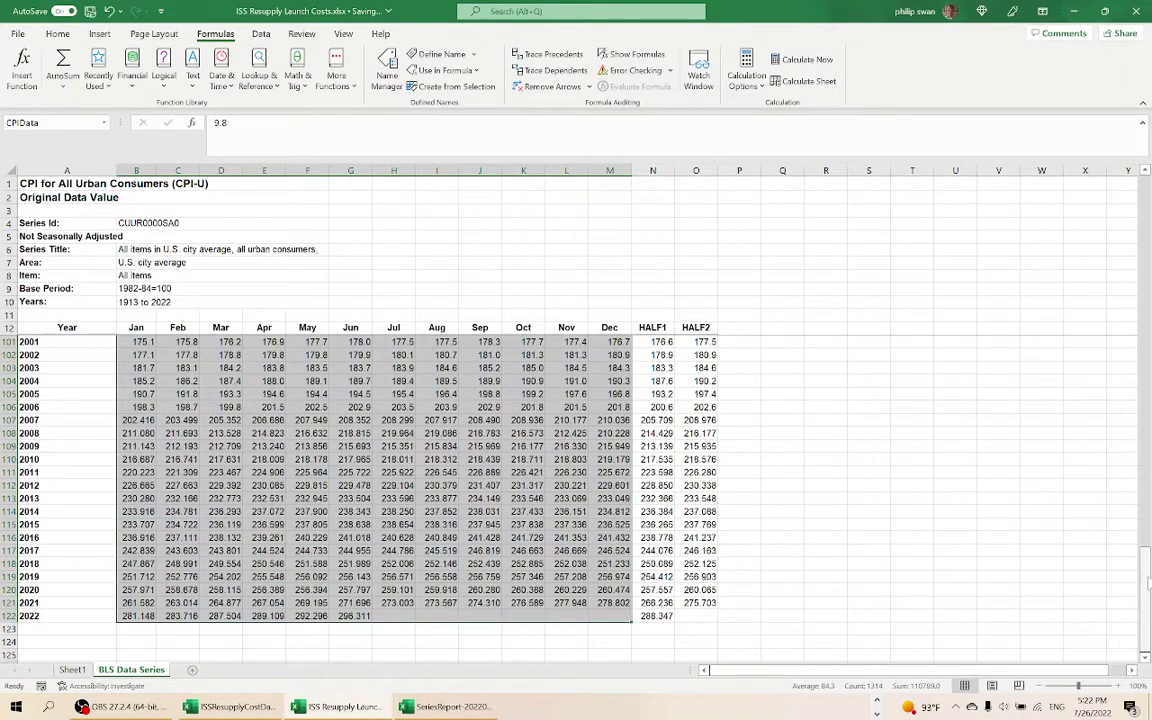
# - Define the workbook name CPIRowLabels for the years in A13:A122 and check the list of defined names
pyautogui.moveTo(1147, 578); pyautogui.dragTo(1147, 230)
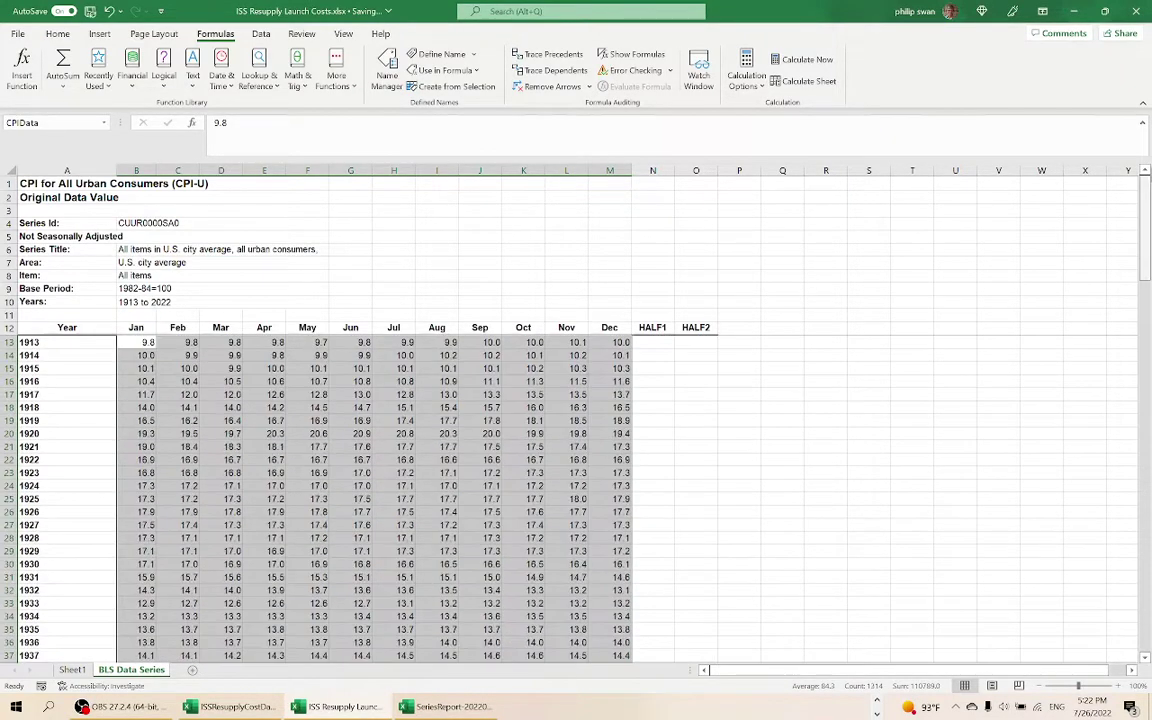
pyautogui.click(62, 345)
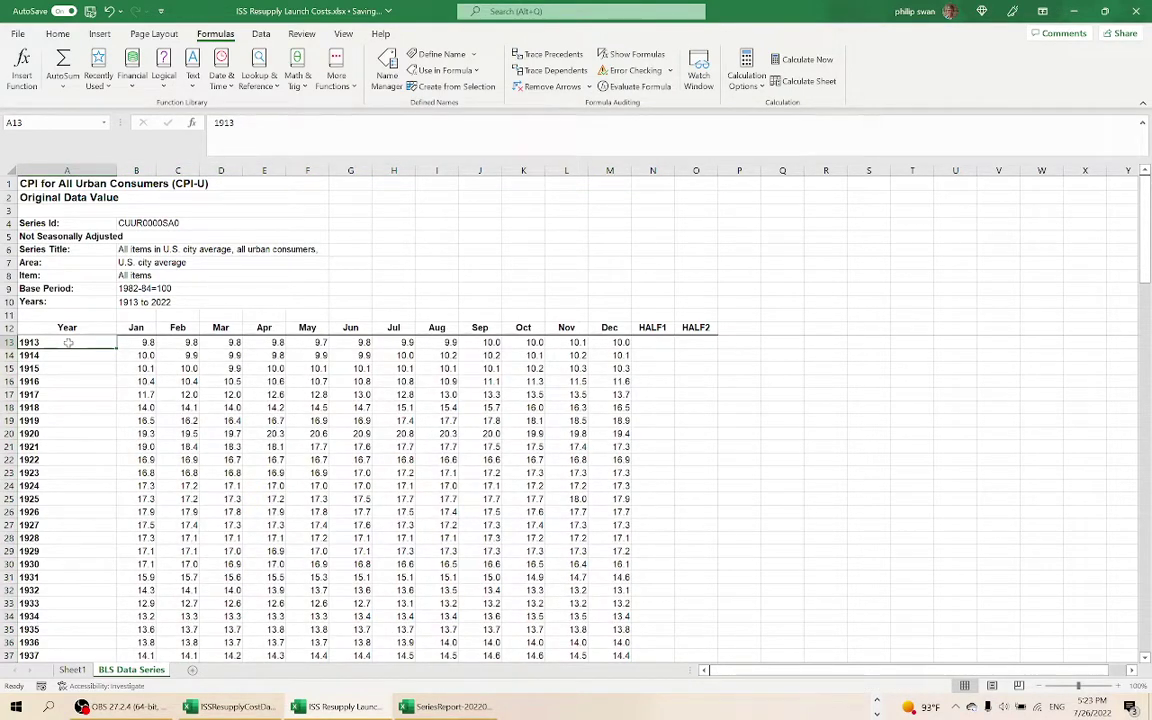
pyautogui.moveTo(68, 342); pyautogui.dragTo(74, 606)
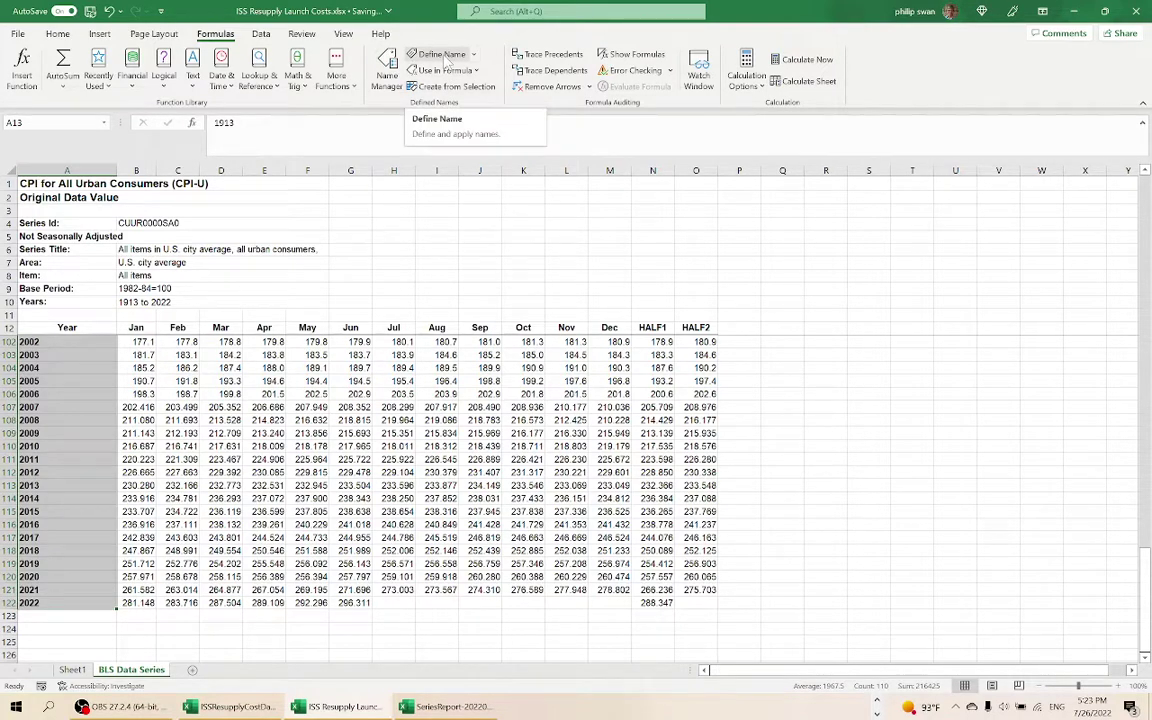
pyautogui.click(446, 61)
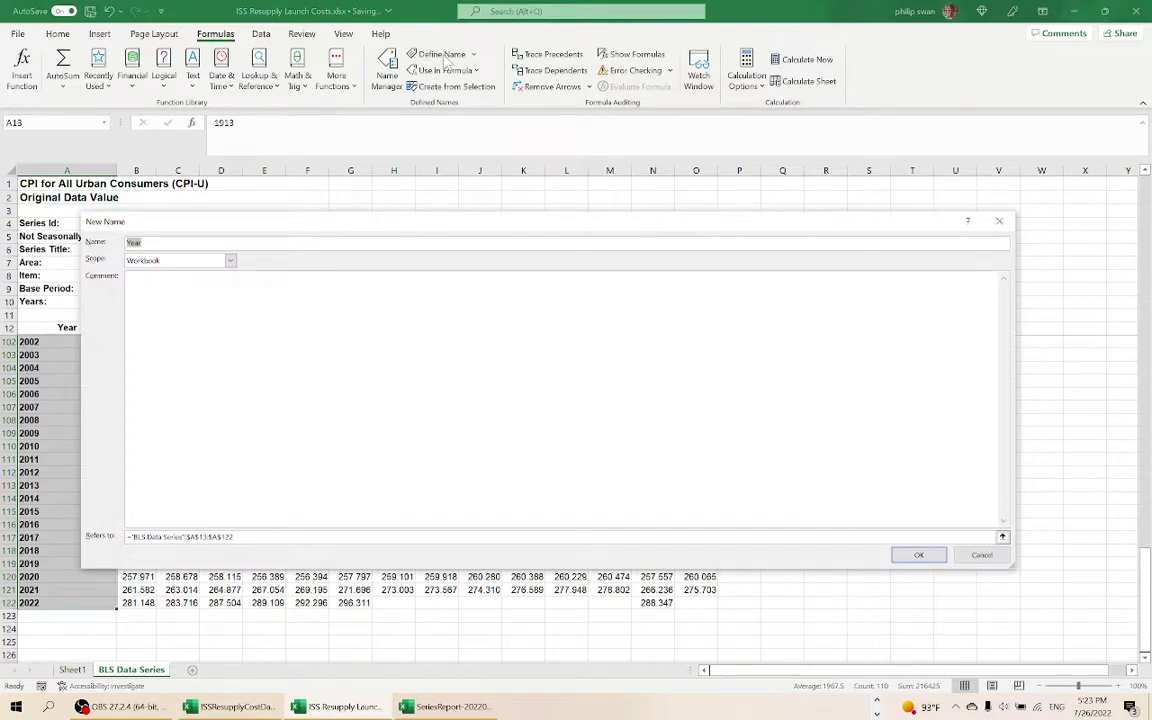
pyautogui.write('CPIRowLabels')
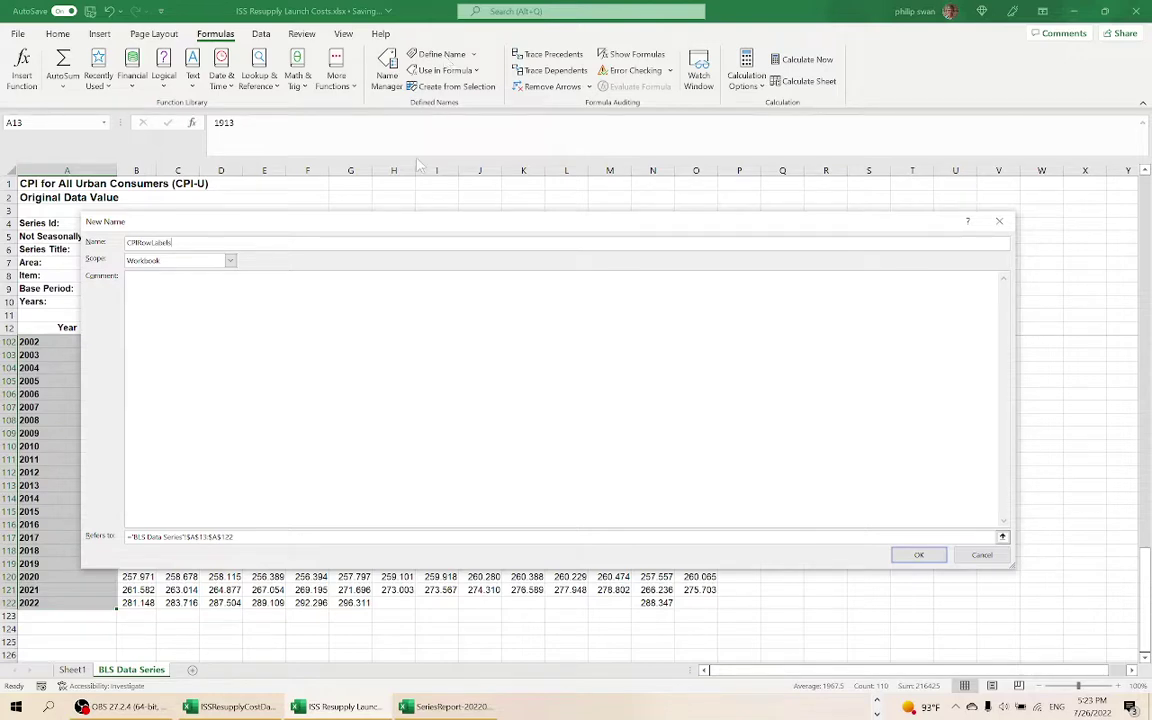
pyautogui.click(917, 556)
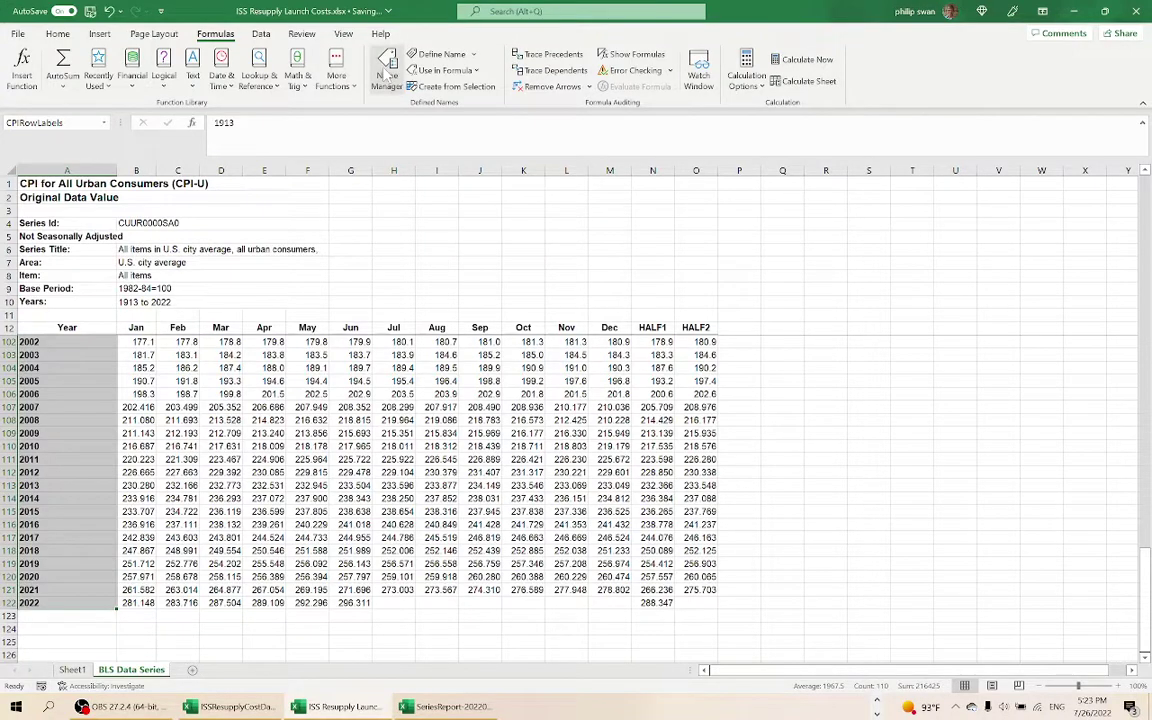
pyautogui.click(387, 72)
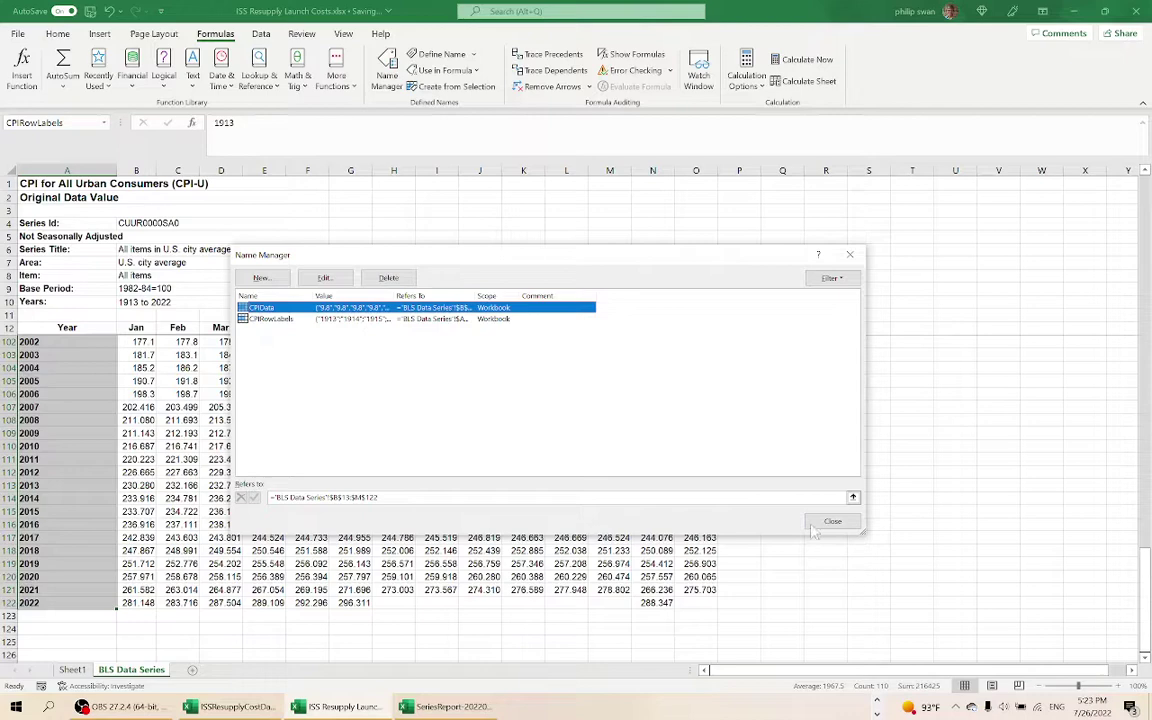
pyautogui.click(832, 521)
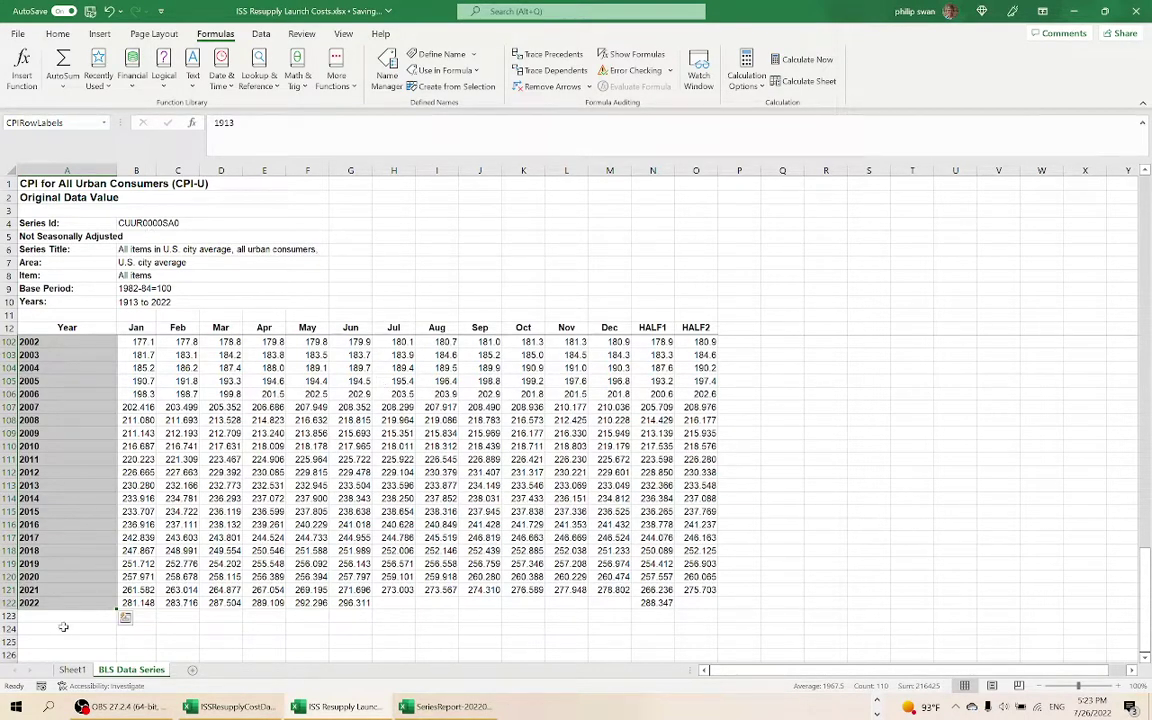
# - Test the CPIData name by entering =CPIData in cell A15 of Sheet1, and undo the entry
pyautogui.click(72, 669)
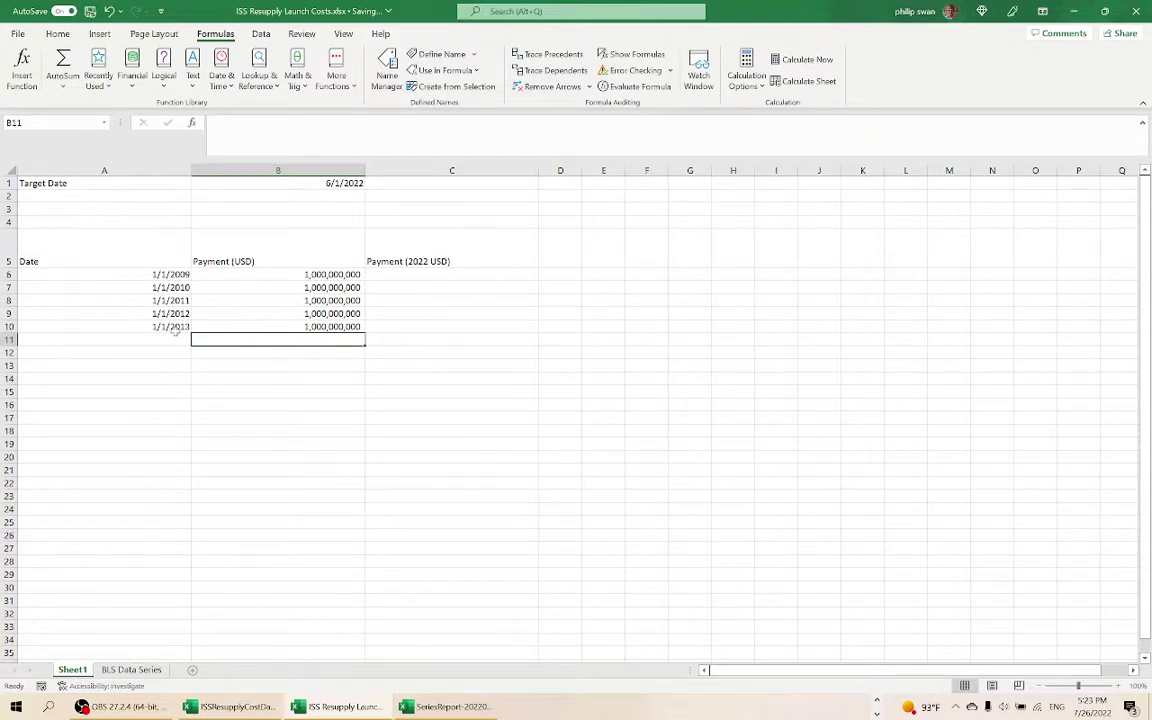
pyautogui.click(136, 390)
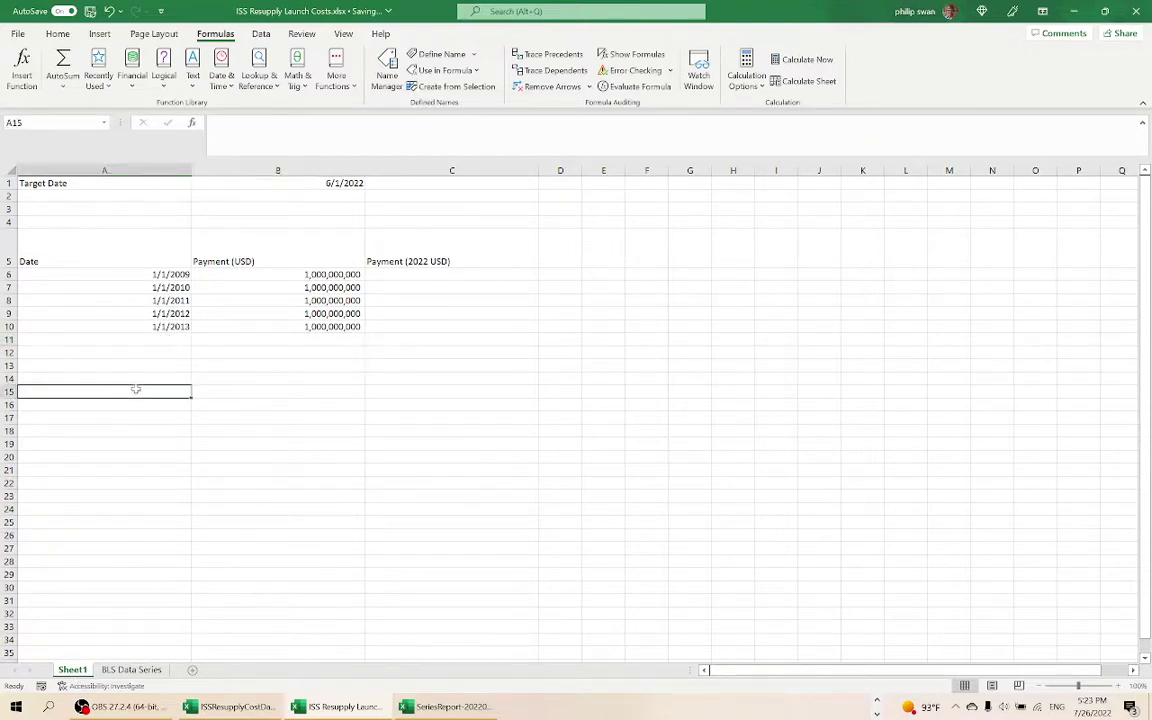
pyautogui.write('=c')
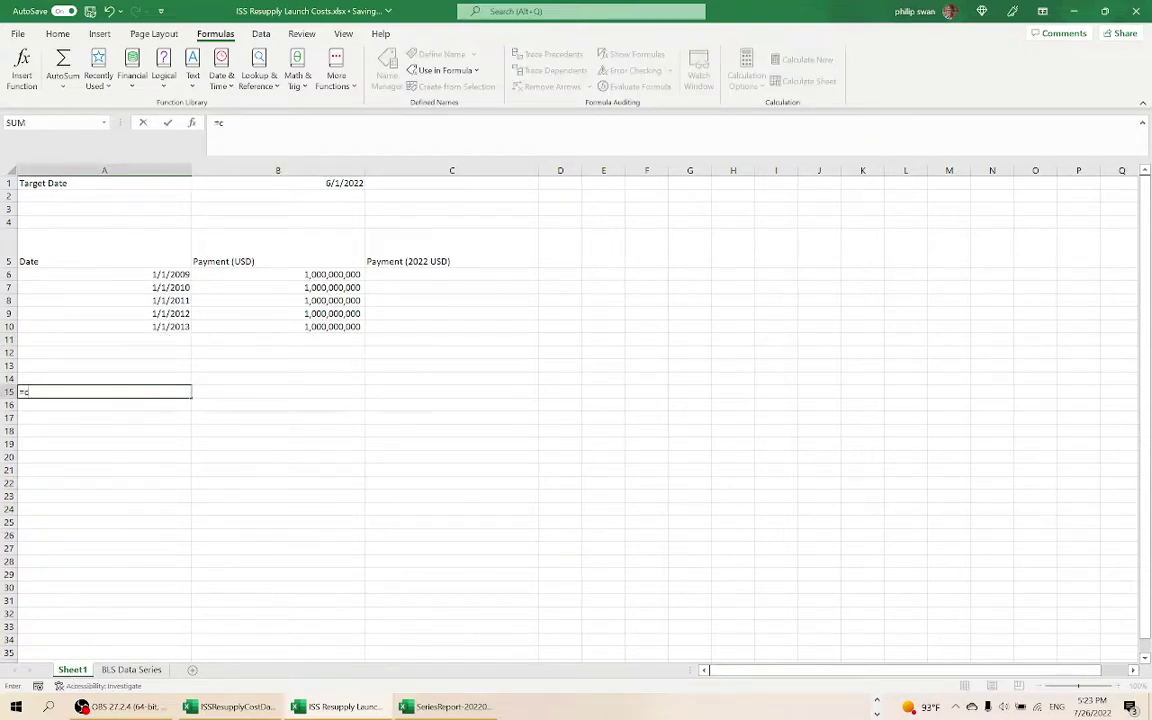
pyautogui.write('pi')
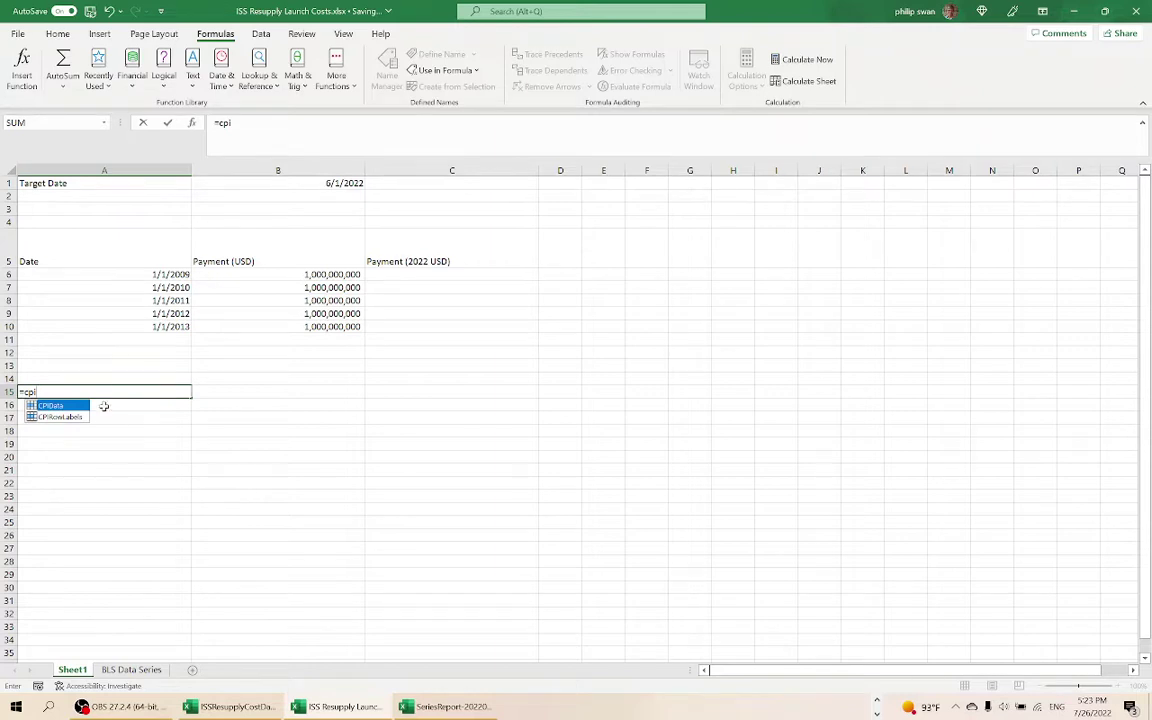
pyautogui.doubleClick(47, 406)
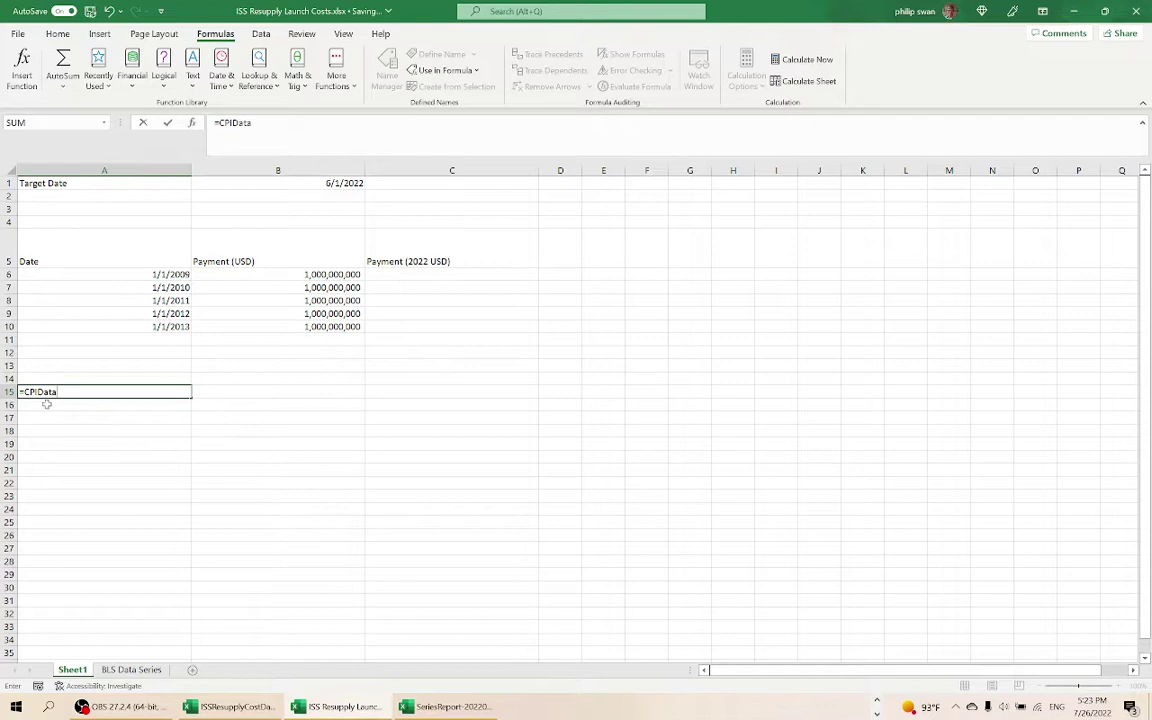
pyautogui.press('Return')
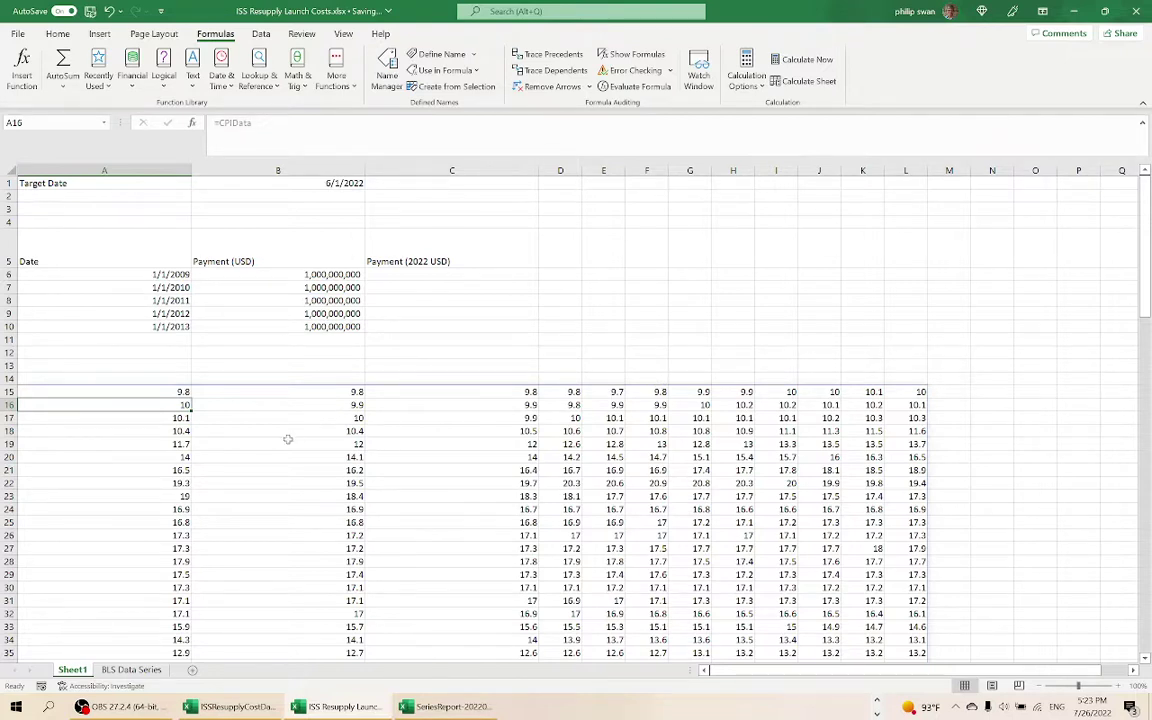
pyautogui.hotkey('ctrl', 'z')
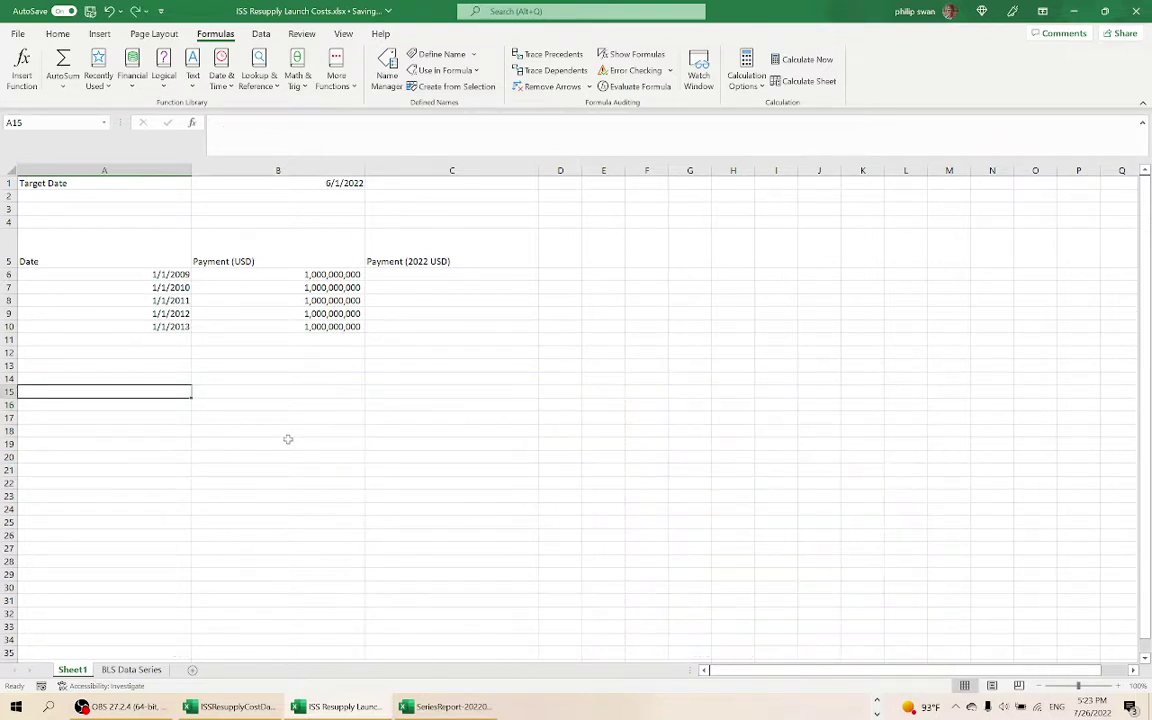
# - Test the row labels name by entering =CPIRowLabels in cell A15 of Sheet1, and clear the formula
pyautogui.write('=cpi')
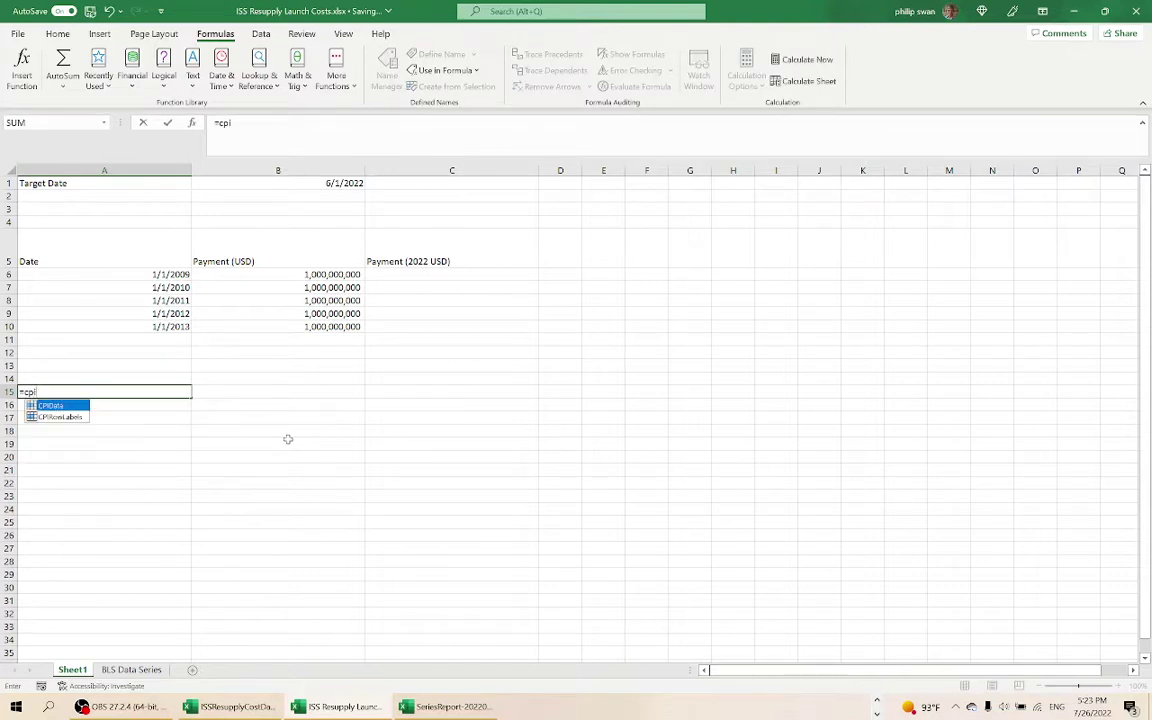
pyautogui.write('ro')
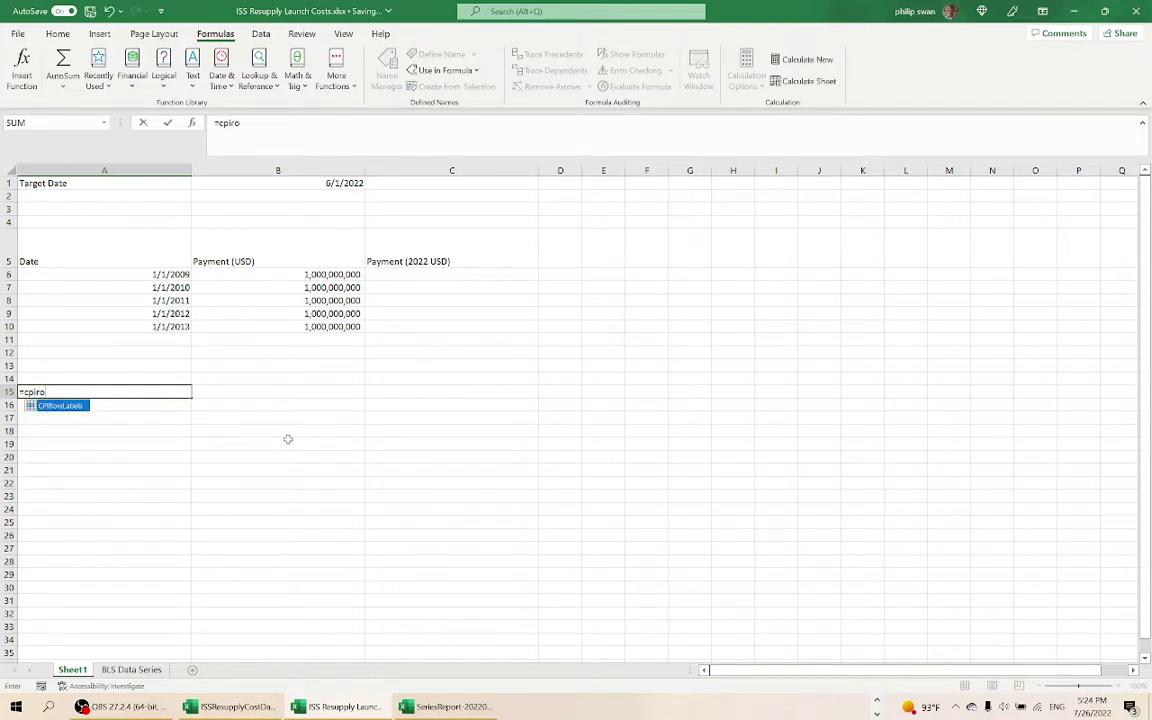
pyautogui.doubleClick(74, 408)
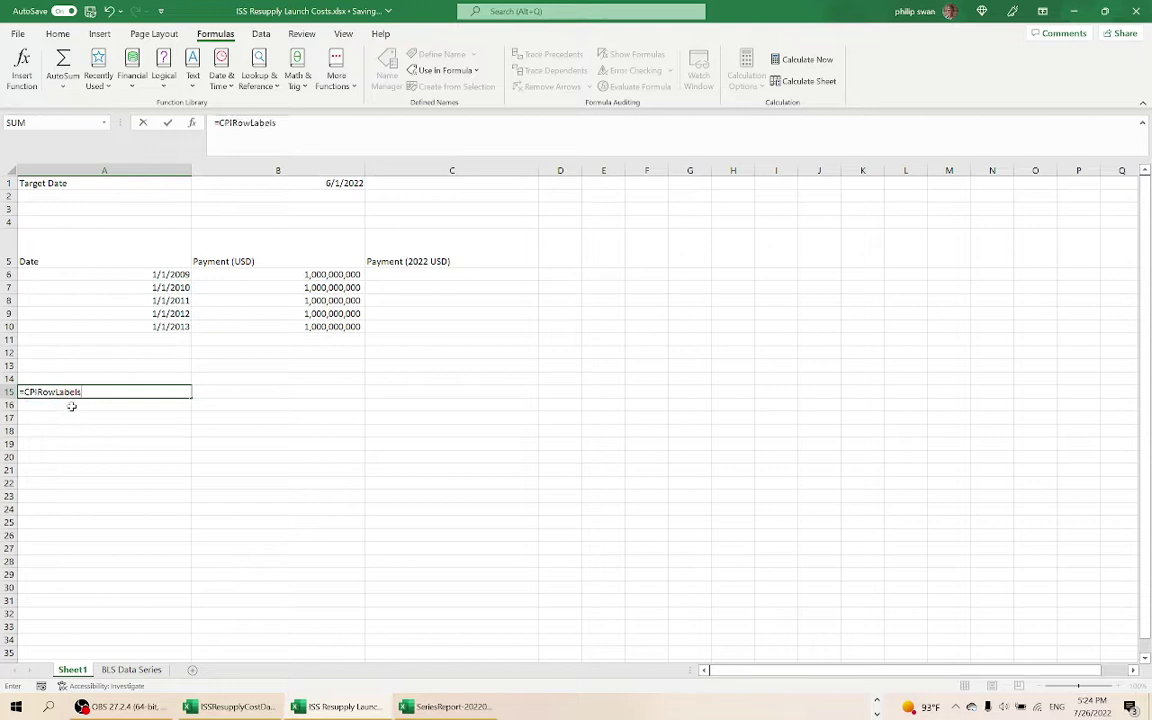
pyautogui.press('Return')
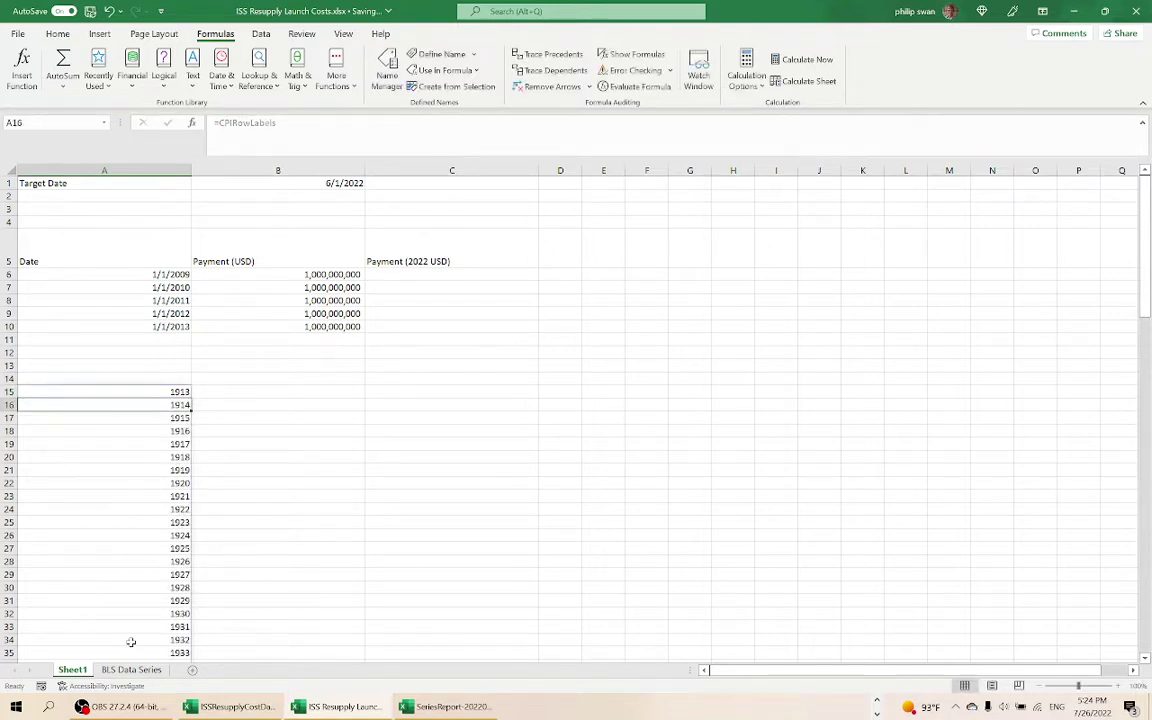
pyautogui.click(158, 395)
pyautogui.press('Delete')
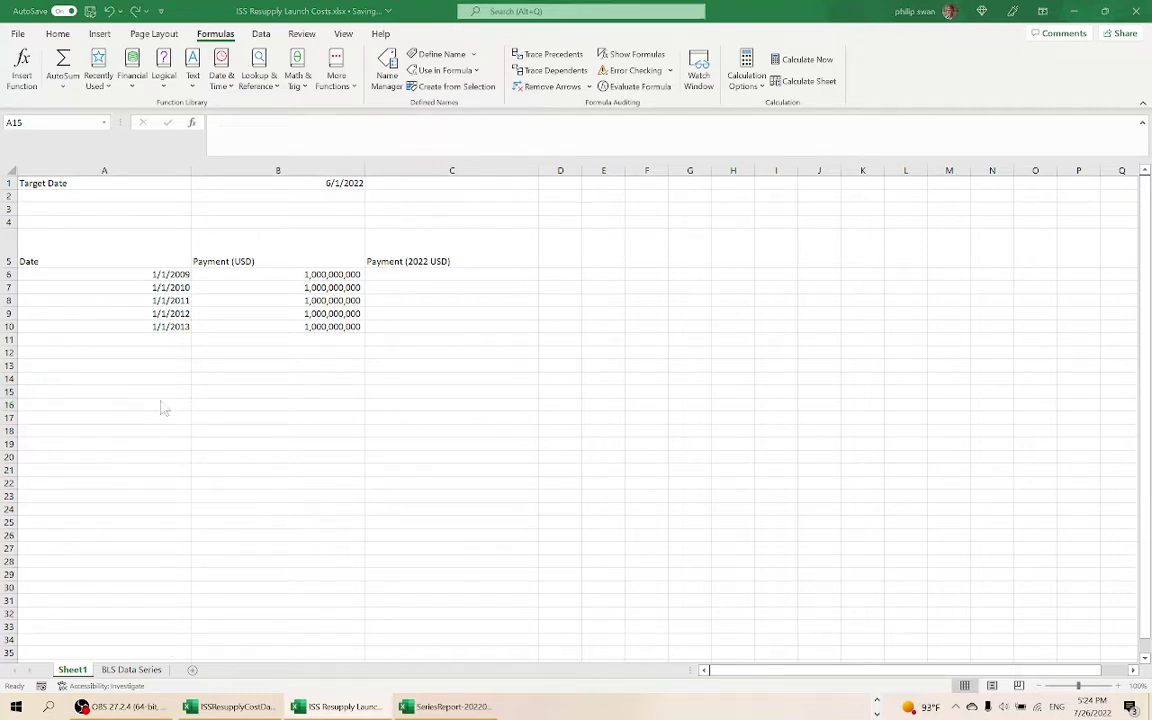
# - Switch to the Word document Converting Dollar Values Between Dates and review its instructions from Step 2 to Step 8
pyautogui.hotkey('alt', 'Tab')
pyautogui.hotkey('alt', 'Tab')
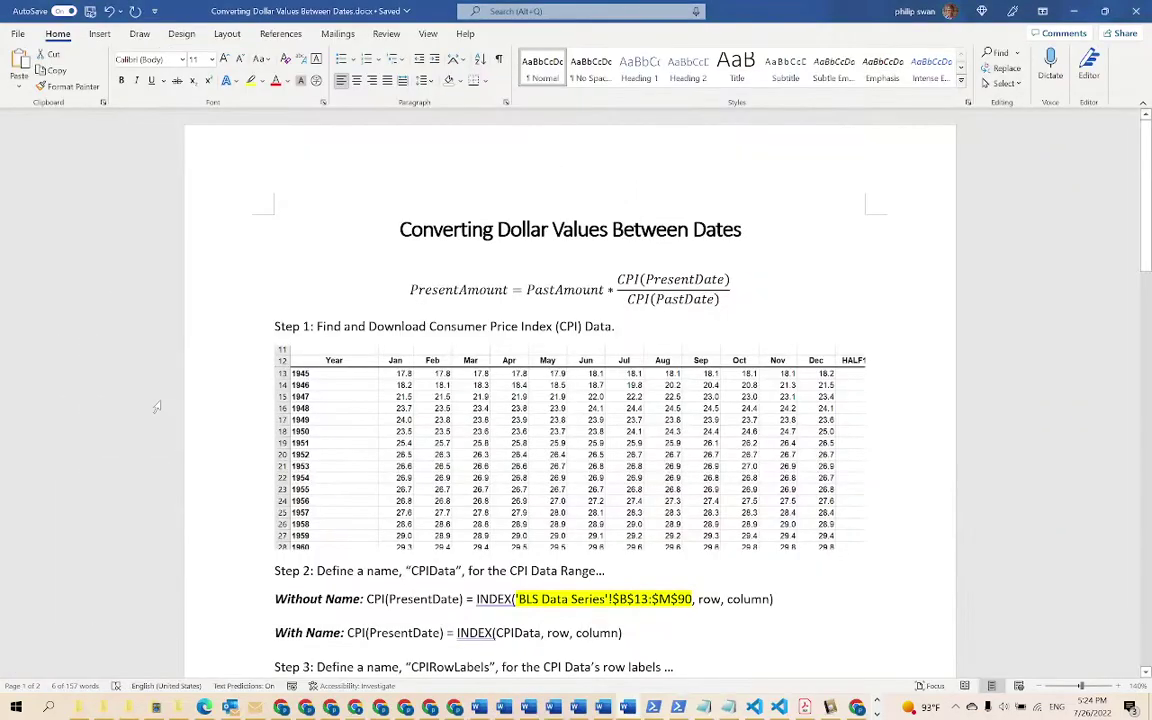
pyautogui.scroll(-5, 152, 506)
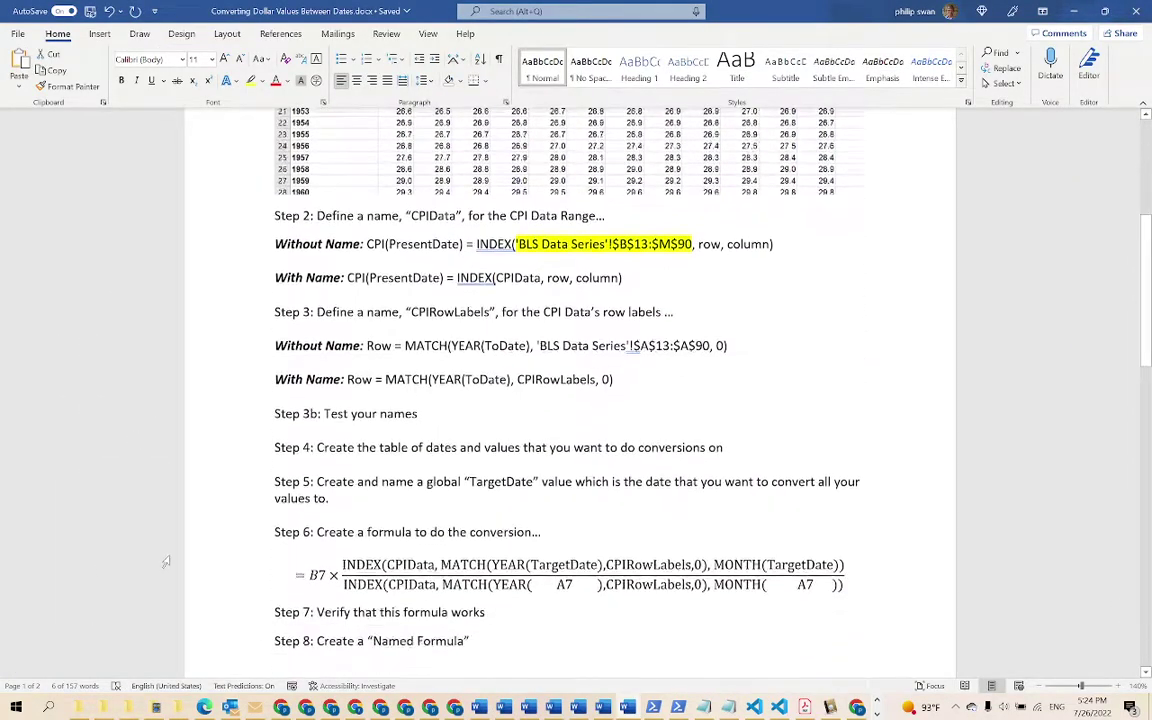
pyautogui.scroll(-2, 166, 562)
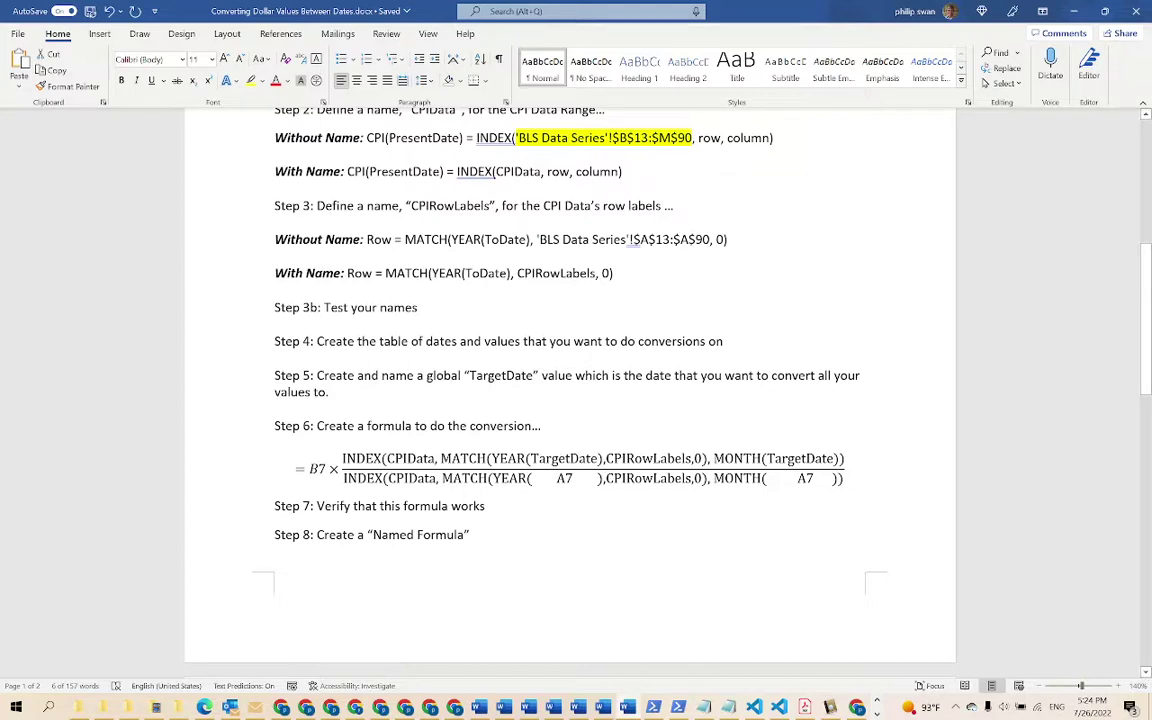
# - Switch to the ISS Resupply Launch Costs workbook and review the Sheet1 table's date and payment columns and the target date in row 1
pyautogui.hotkey('alt', 'Tab')
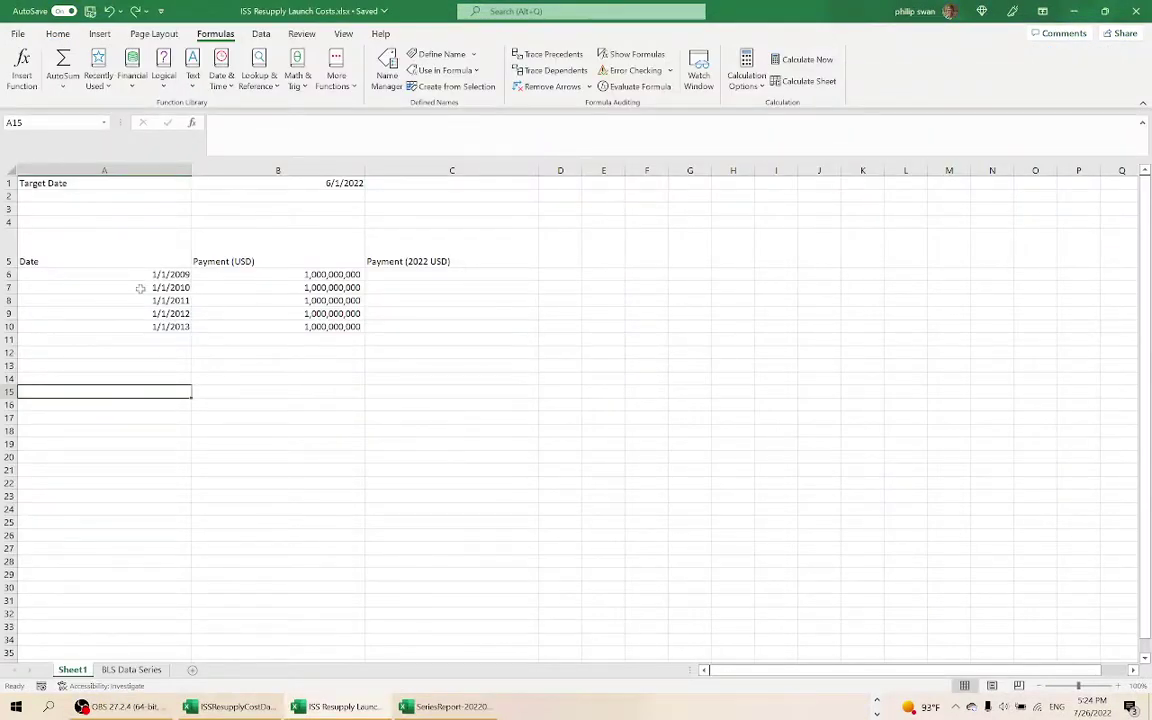
pyautogui.click(92, 240)
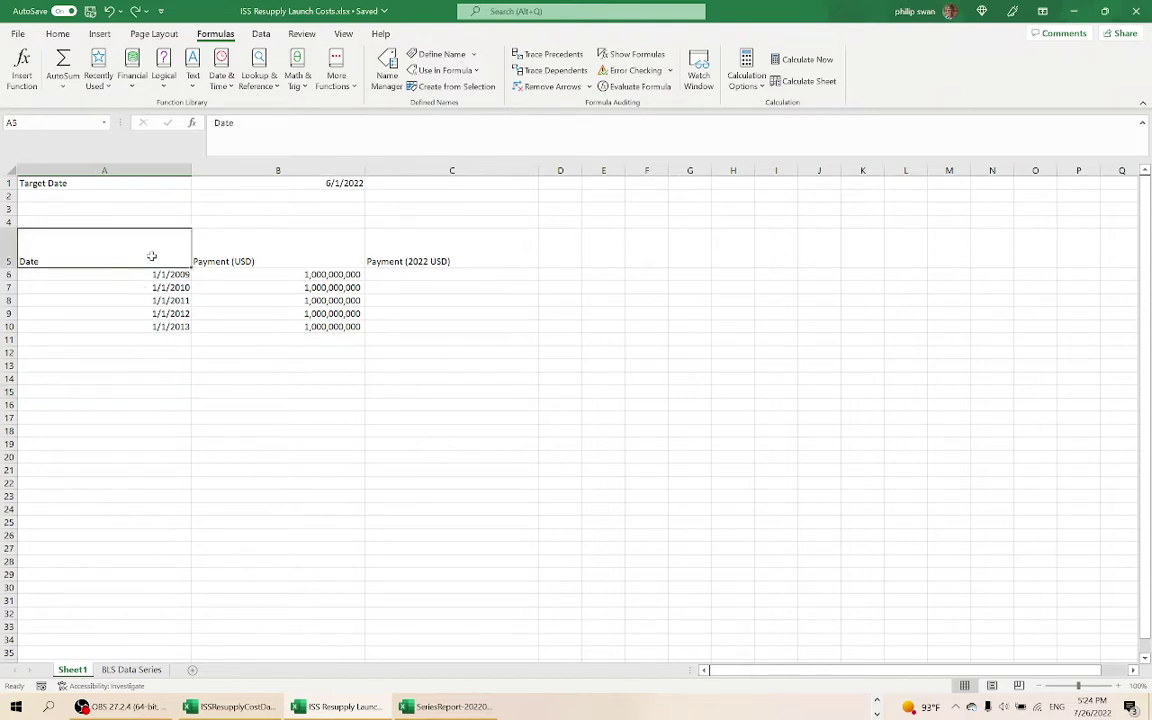
pyautogui.click(196, 234)
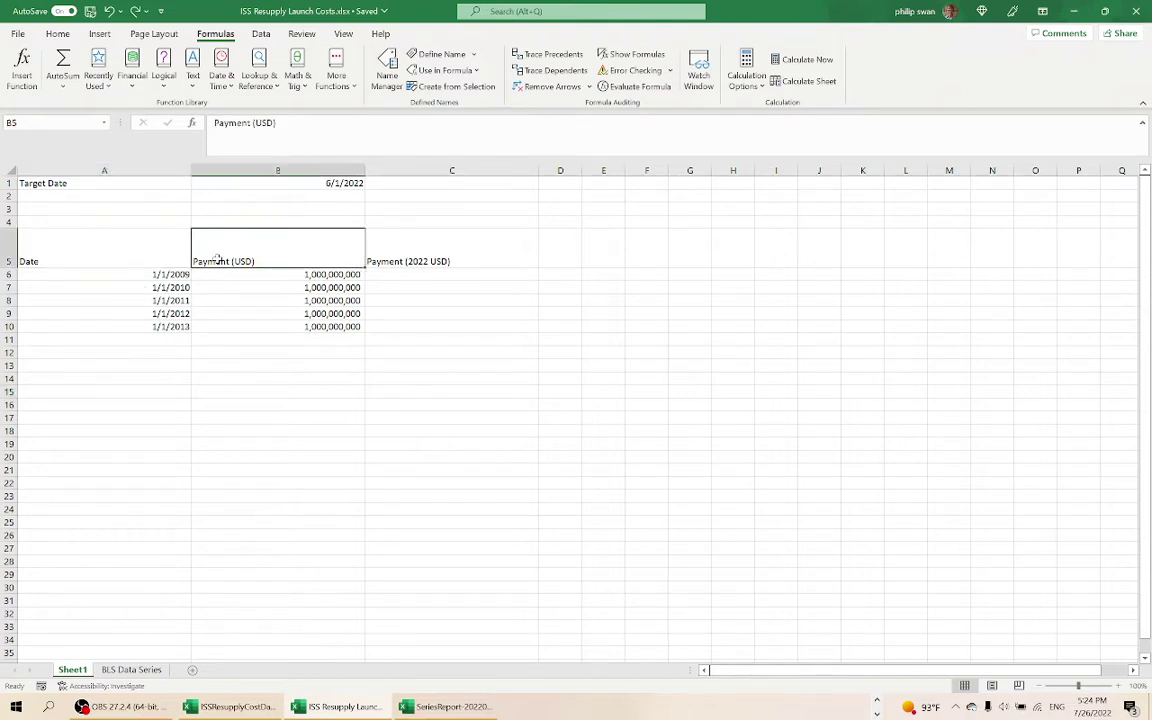
pyautogui.click(396, 260)
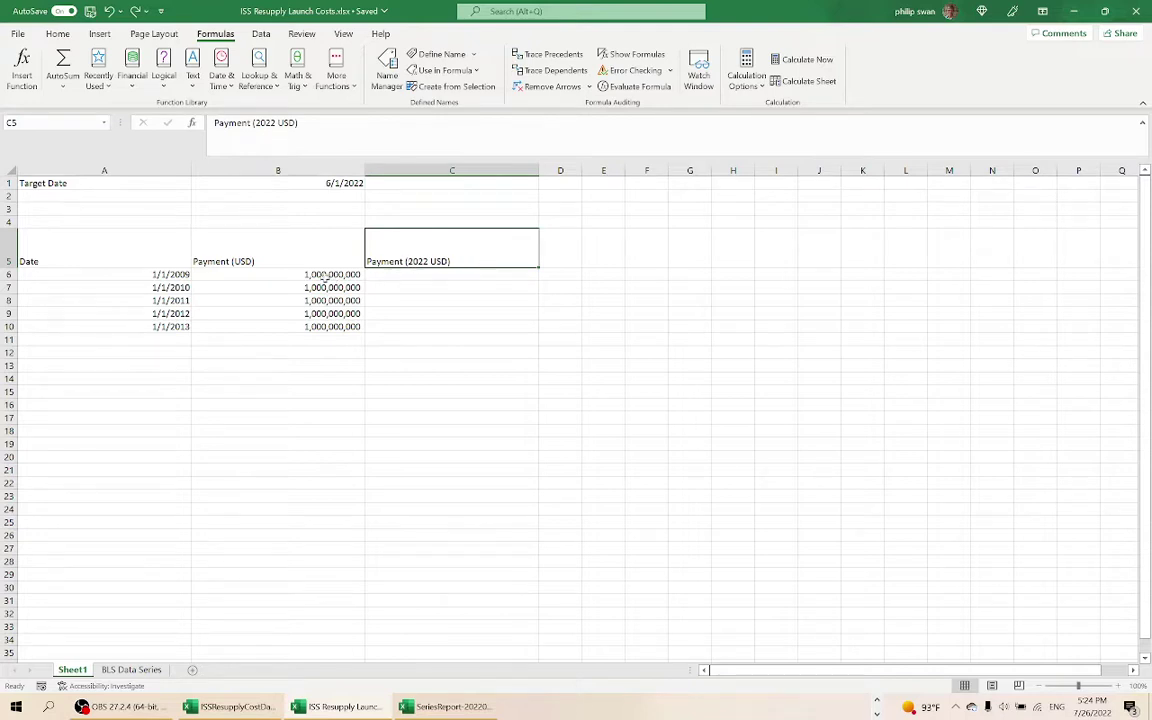
pyautogui.moveTo(285, 255); pyautogui.dragTo(308, 325)
pyautogui.click(139, 274)
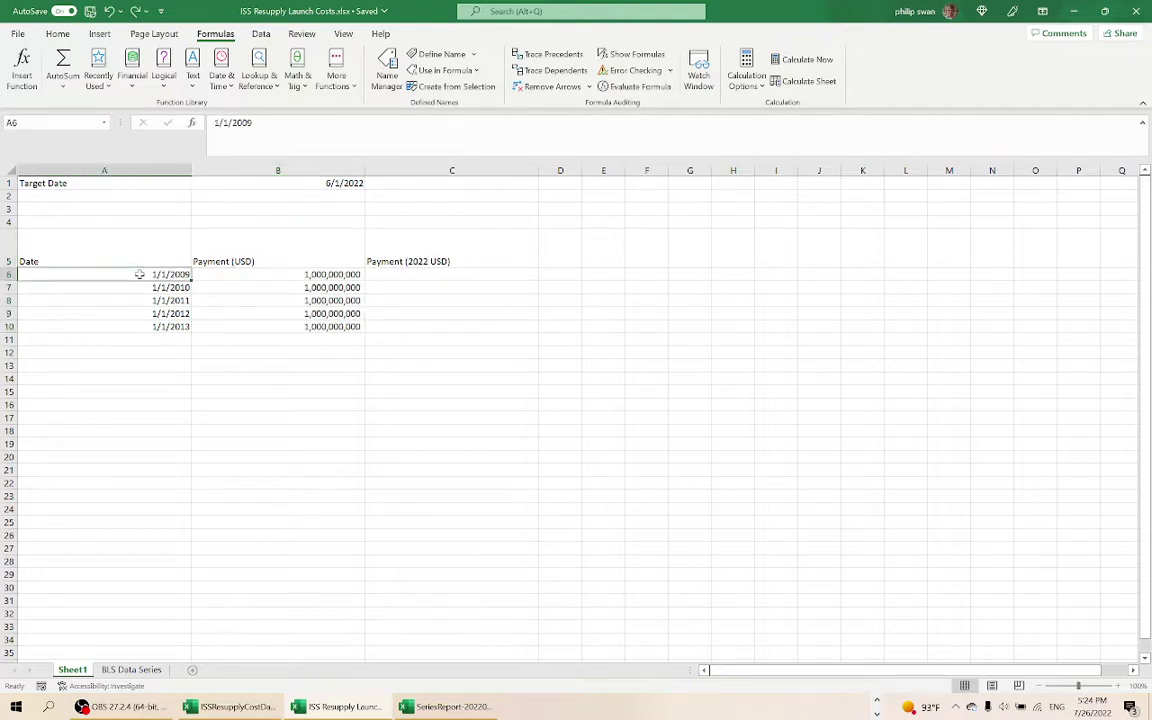
pyautogui.click(387, 272)
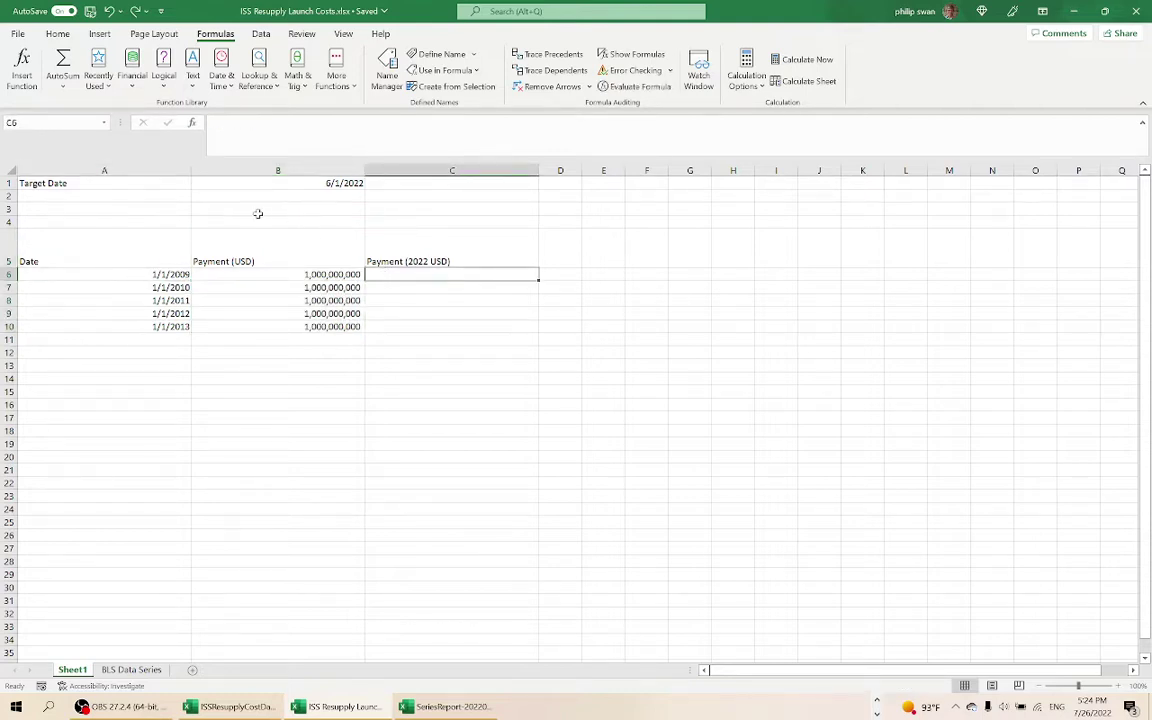
pyautogui.click(170, 185)
pyautogui.click(239, 182)
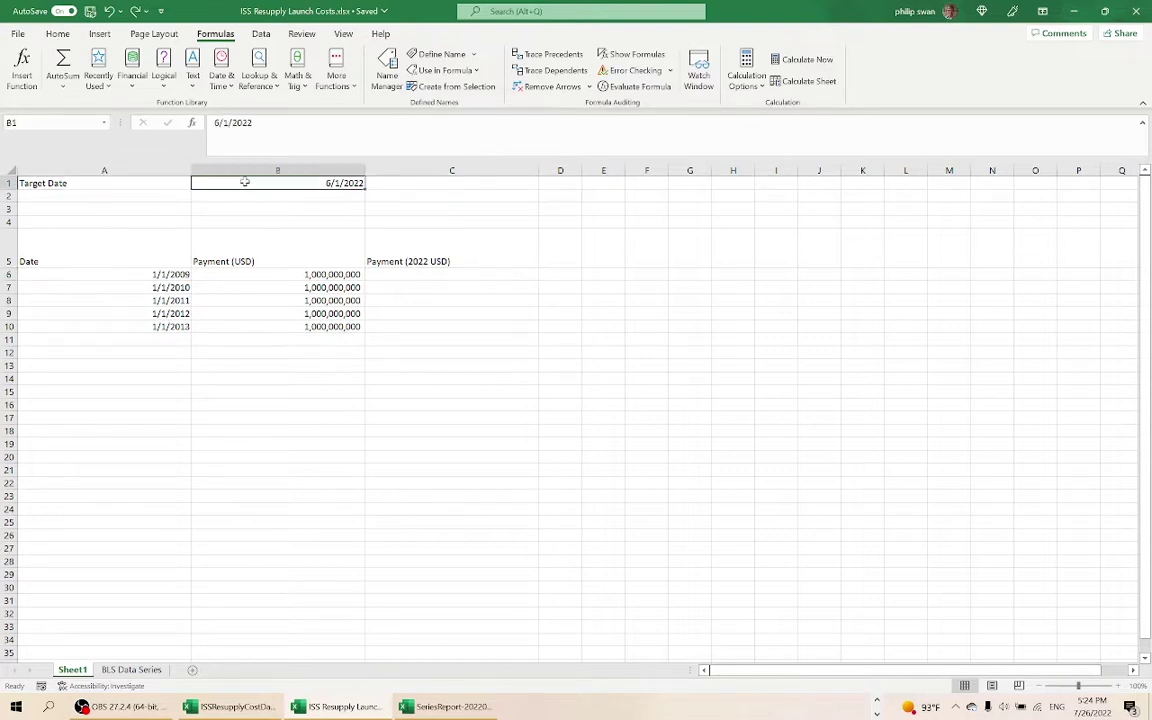
pyautogui.click(153, 178)
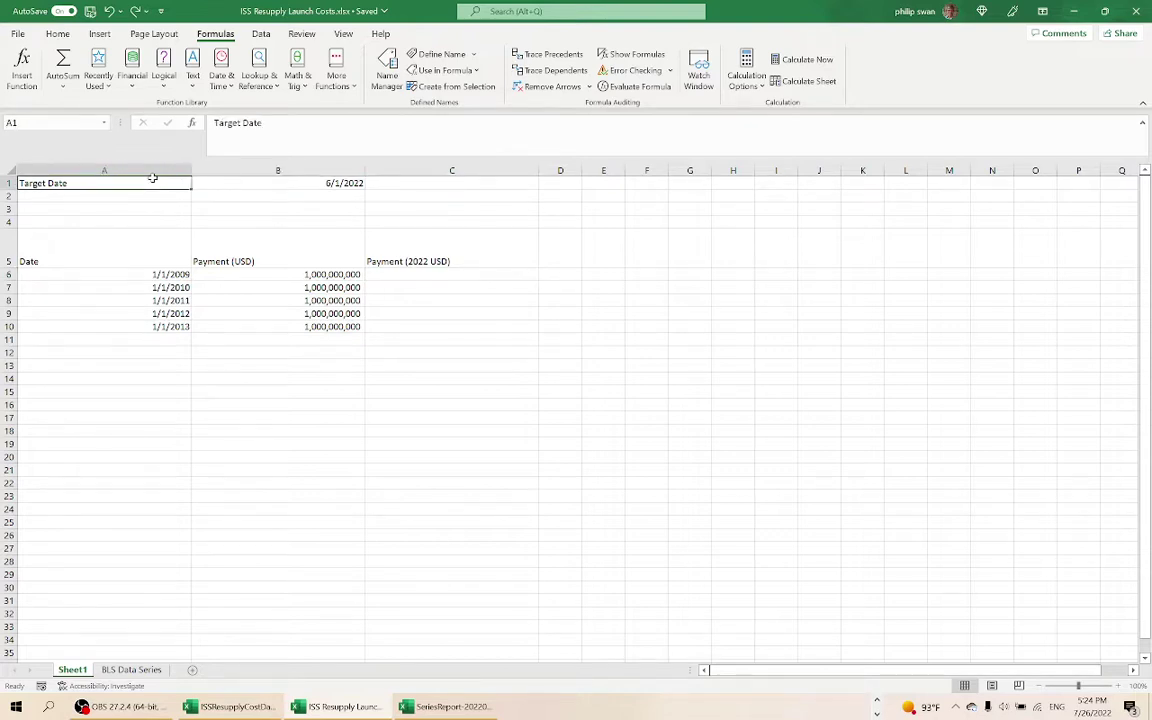
pyautogui.click(223, 182)
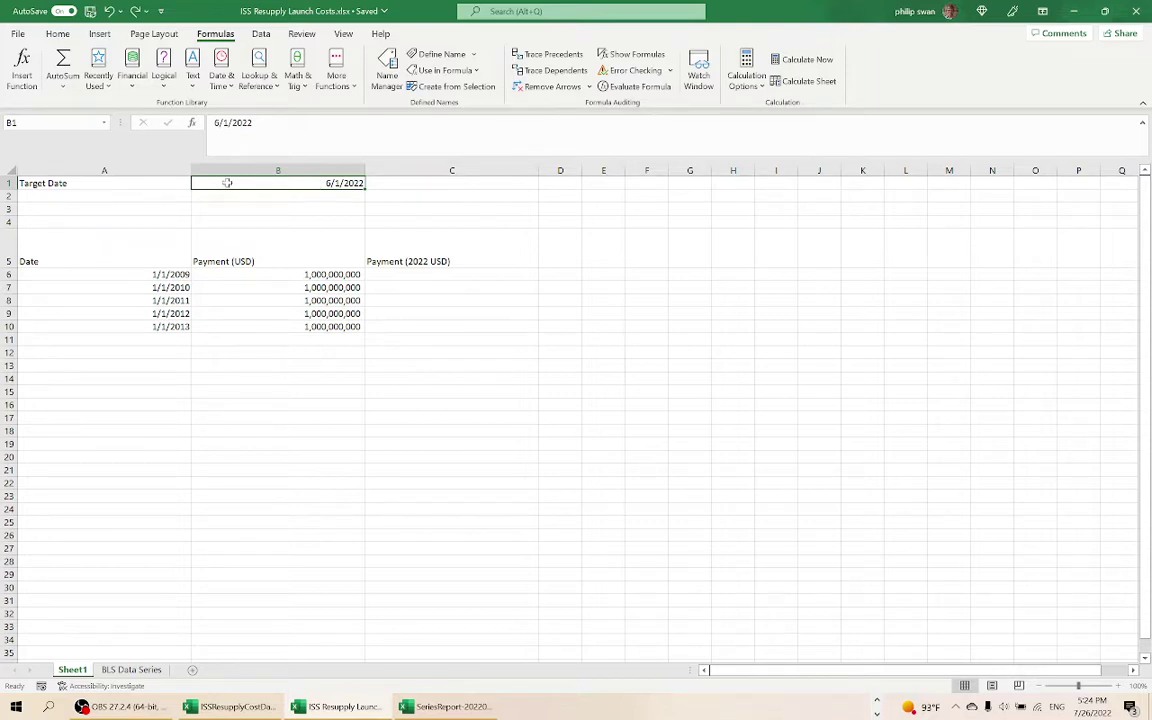
# - Change the label in A1 to TargetDate and create a name for cell B1 from the left column of A1:B1
pyautogui.doubleClick(45, 183)
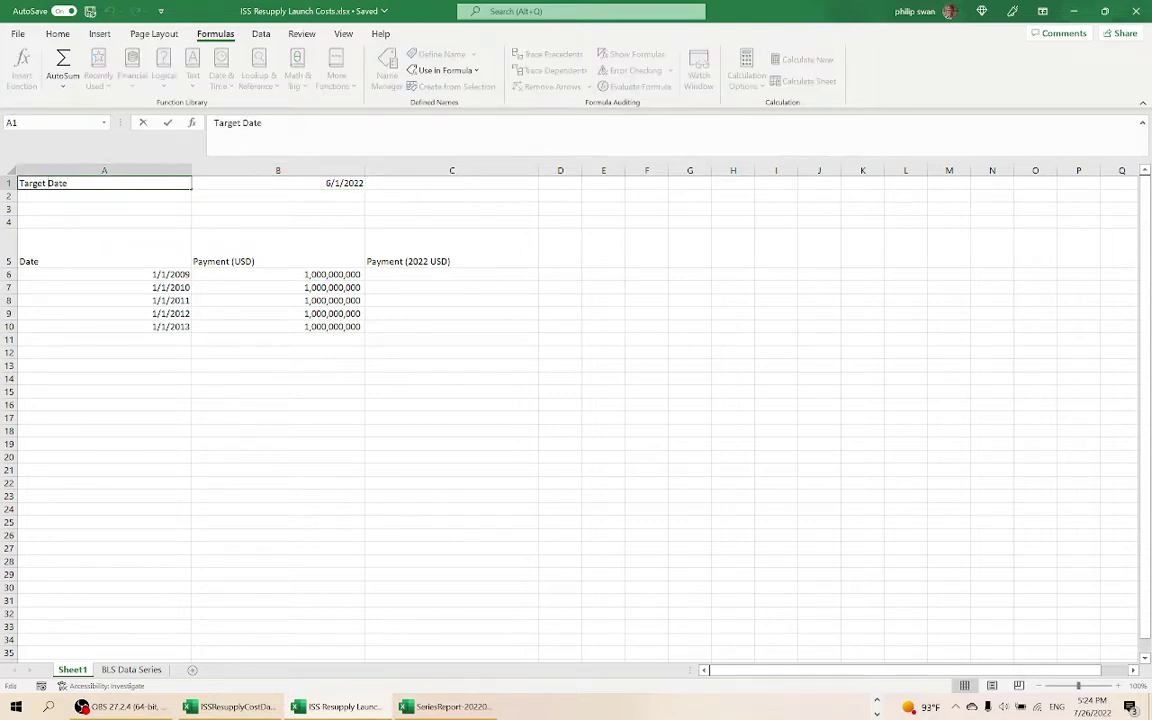
pyautogui.press('Return')
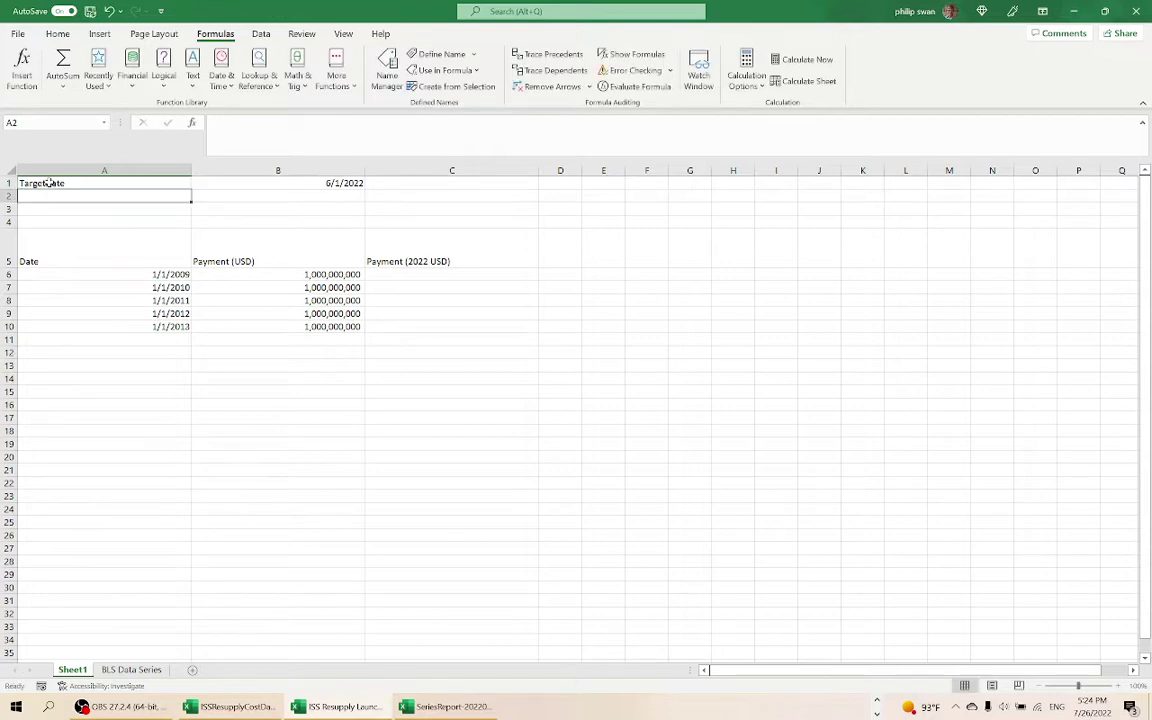
pyautogui.press('Up')
pyautogui.press('Right')
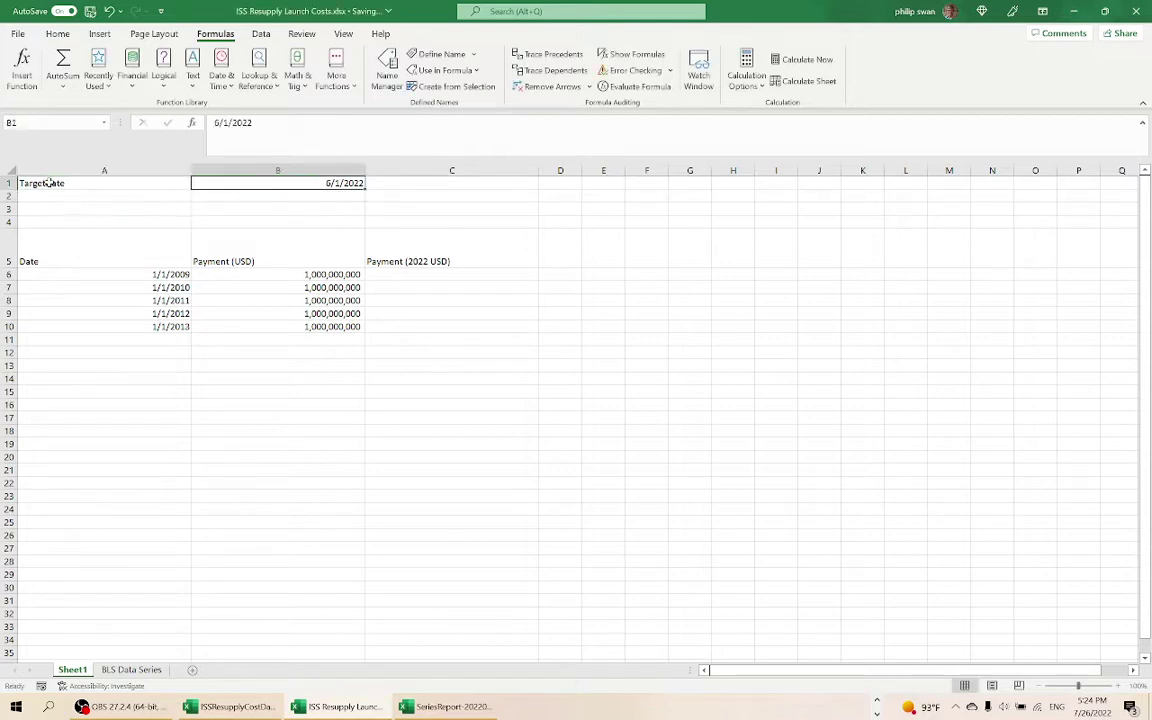
pyautogui.press('Left')
pyautogui.hotkey('shift', 'Right')
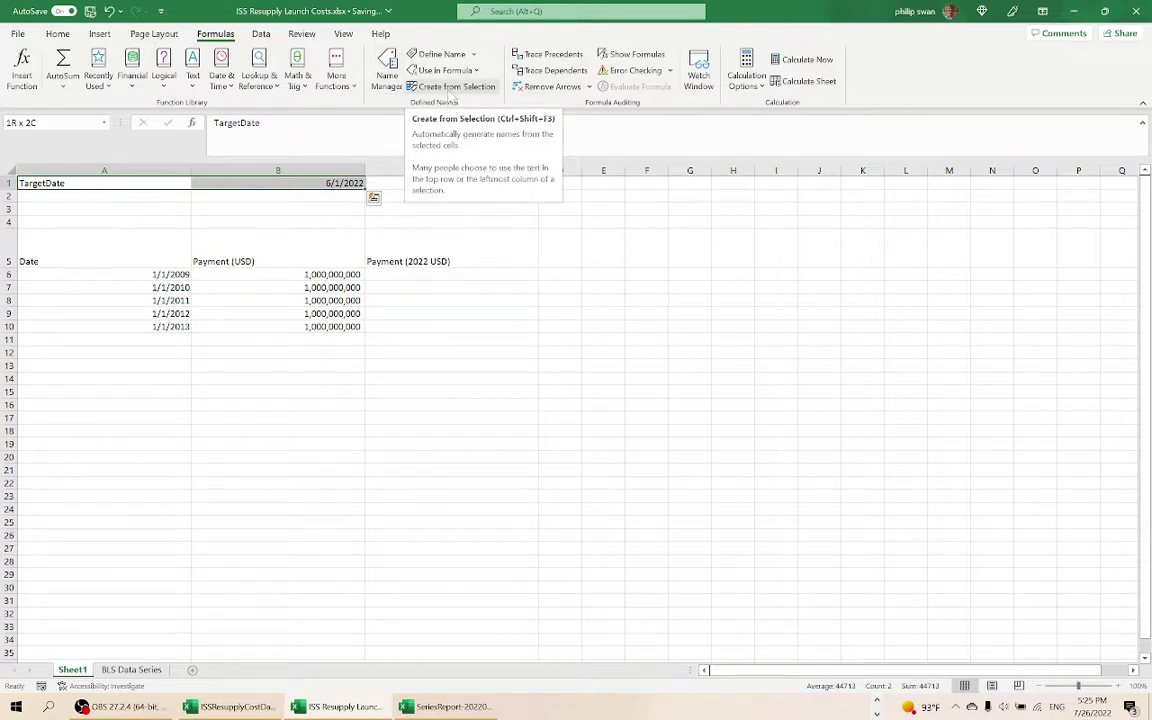
pyautogui.click(452, 88)
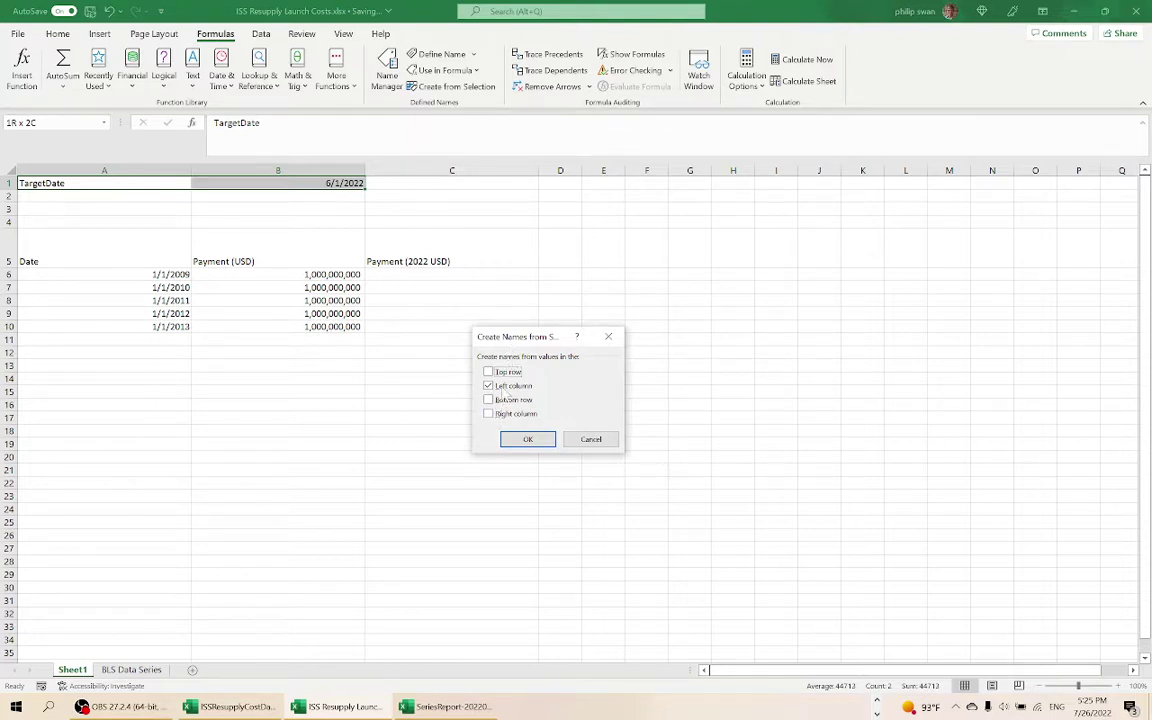
pyautogui.click(525, 441)
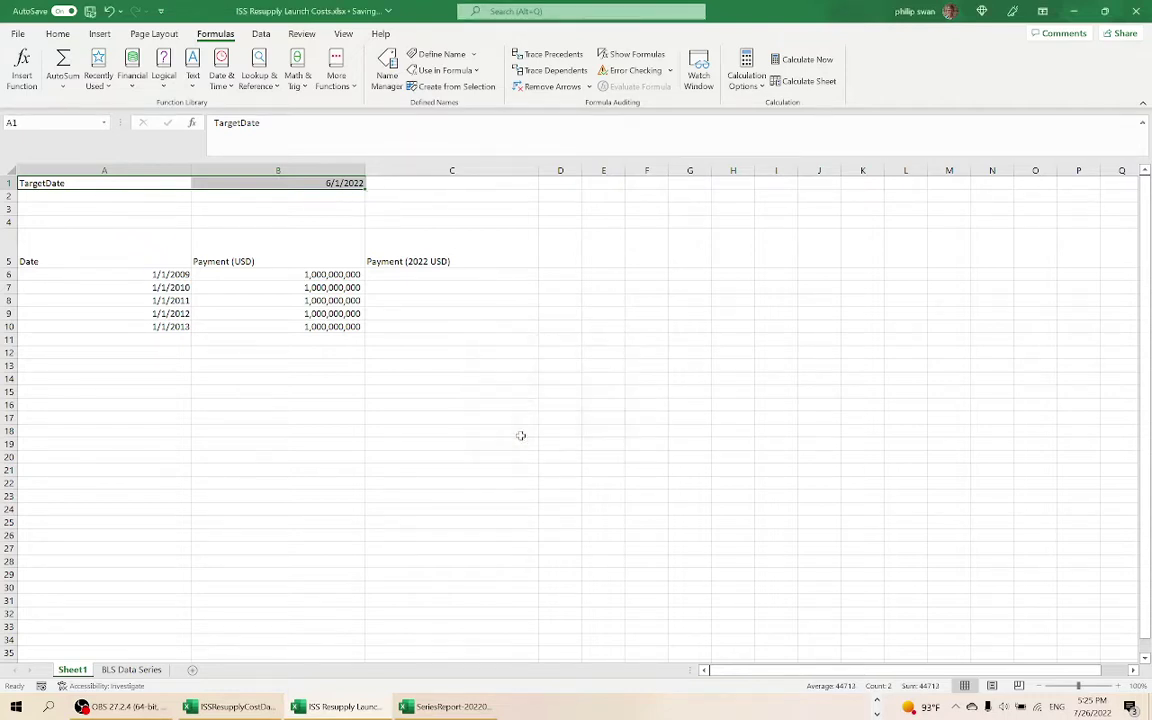
# - Check the name assigned to cell B1 and review the date, payment and target date cells needed for the conversion in C6
pyautogui.click(305, 195)
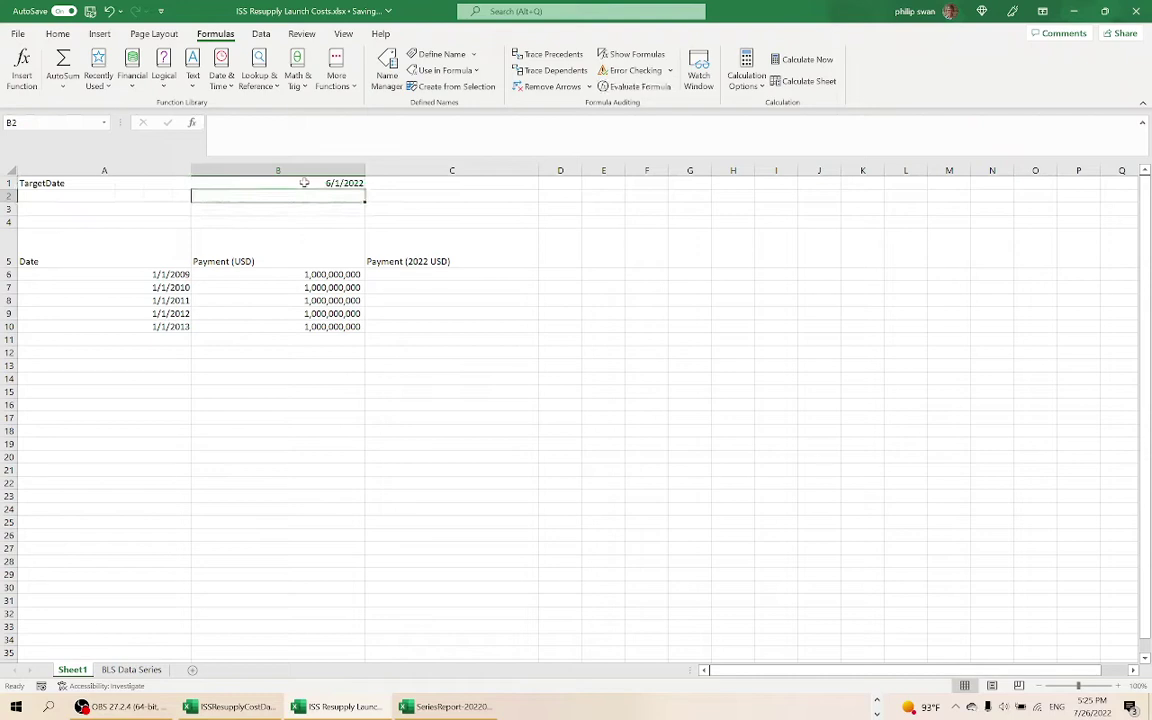
pyautogui.click(304, 183)
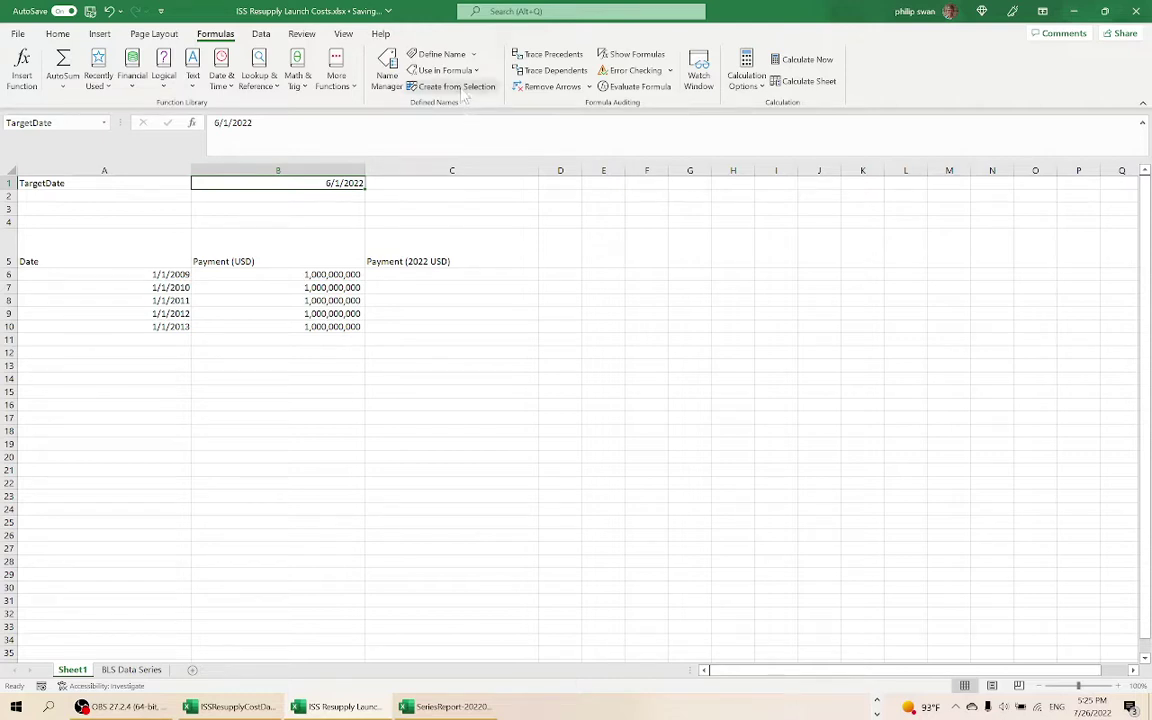
pyautogui.click(283, 181)
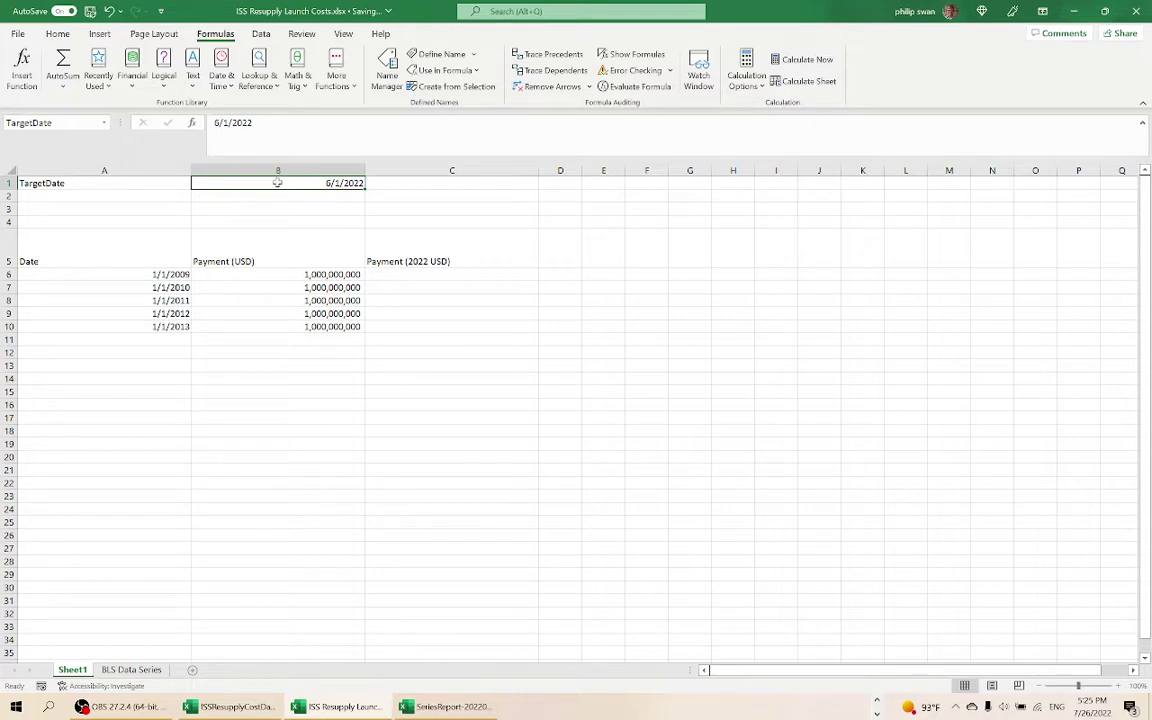
pyautogui.click(391, 275)
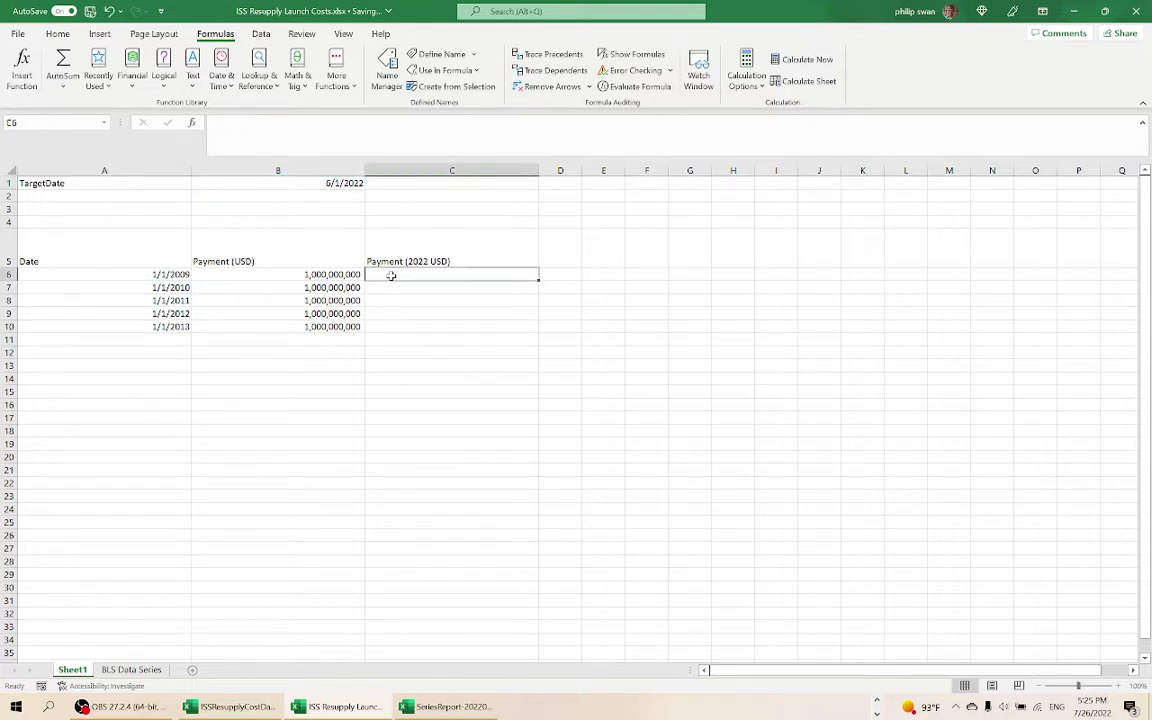
pyautogui.click(341, 275)
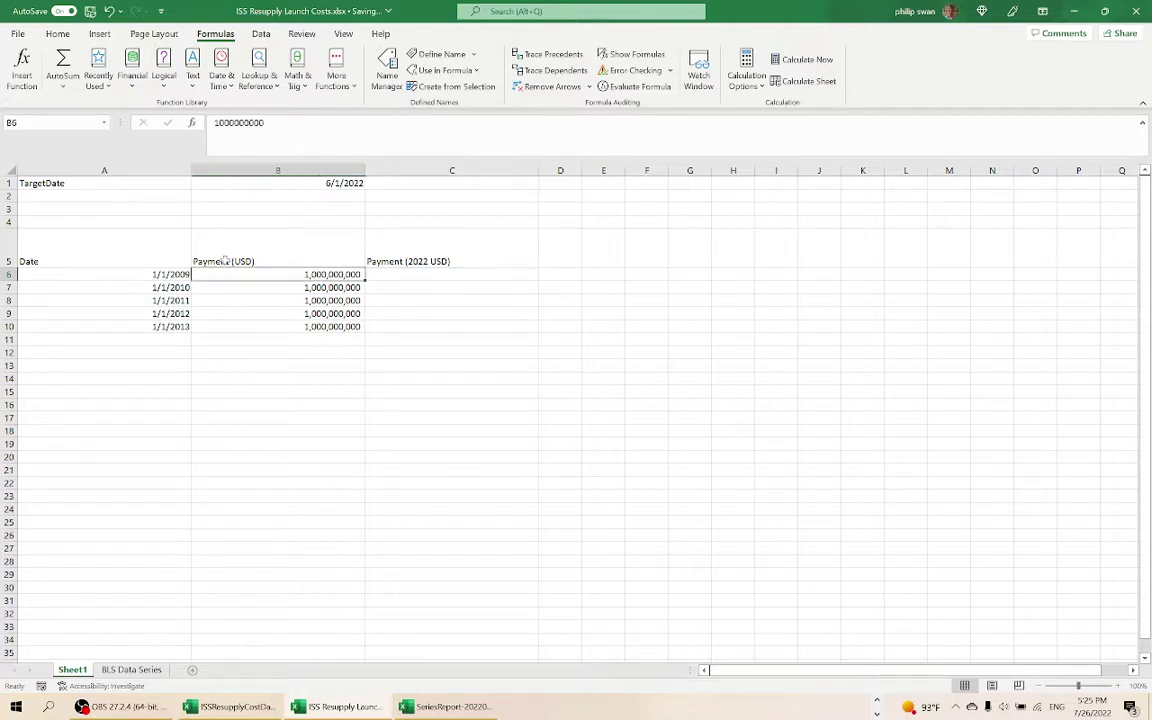
pyautogui.click(158, 274)
pyautogui.click(308, 185)
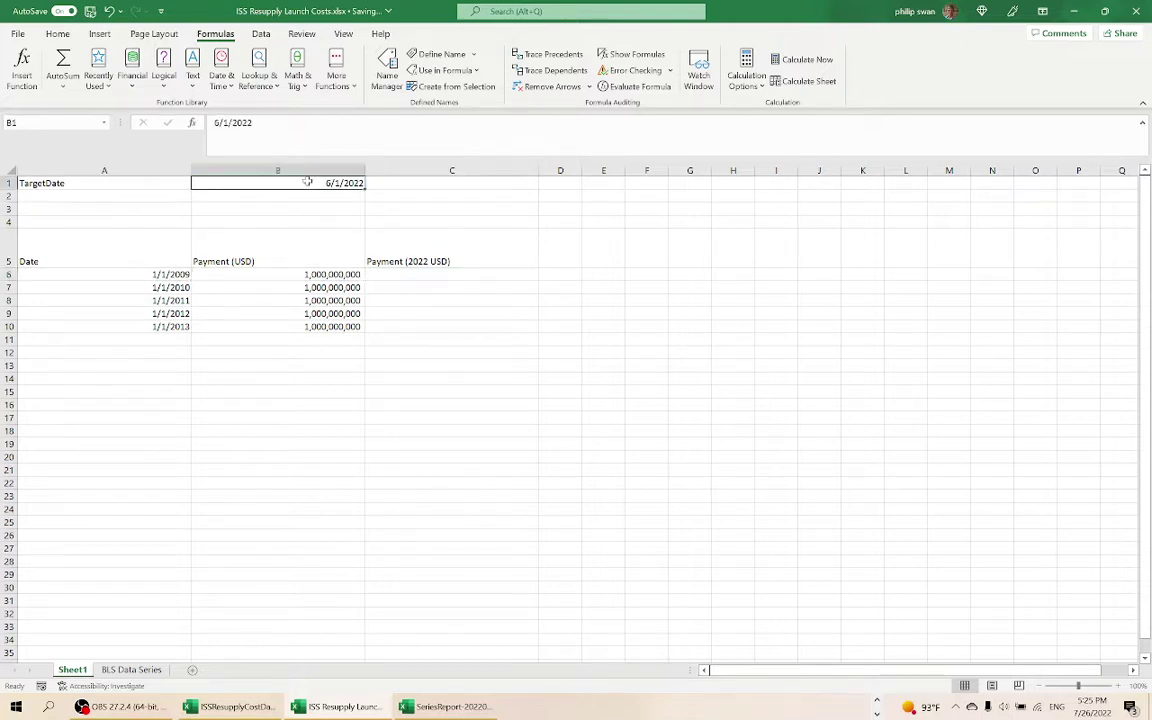
pyautogui.click(407, 272)
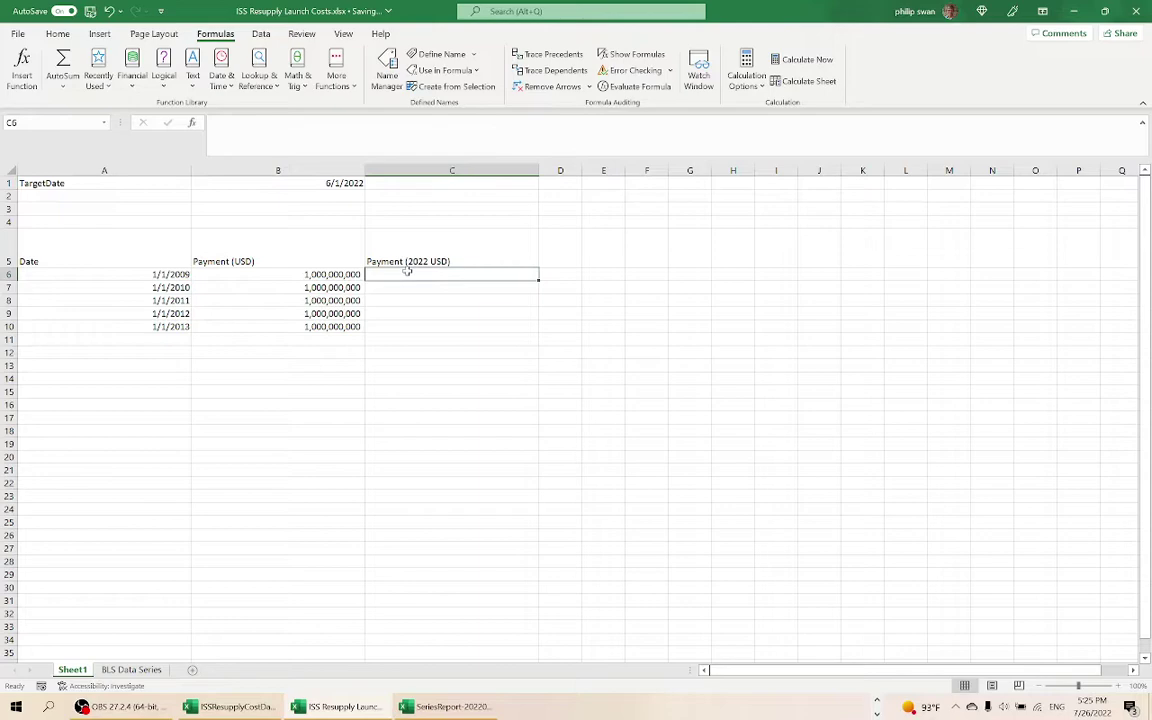
# - Switch to the Word document Converting Dollar Values Between Dates and examine the Step 6 conversion formula against the general CPI equation
pyautogui.hotkey('alt', 'Tab')
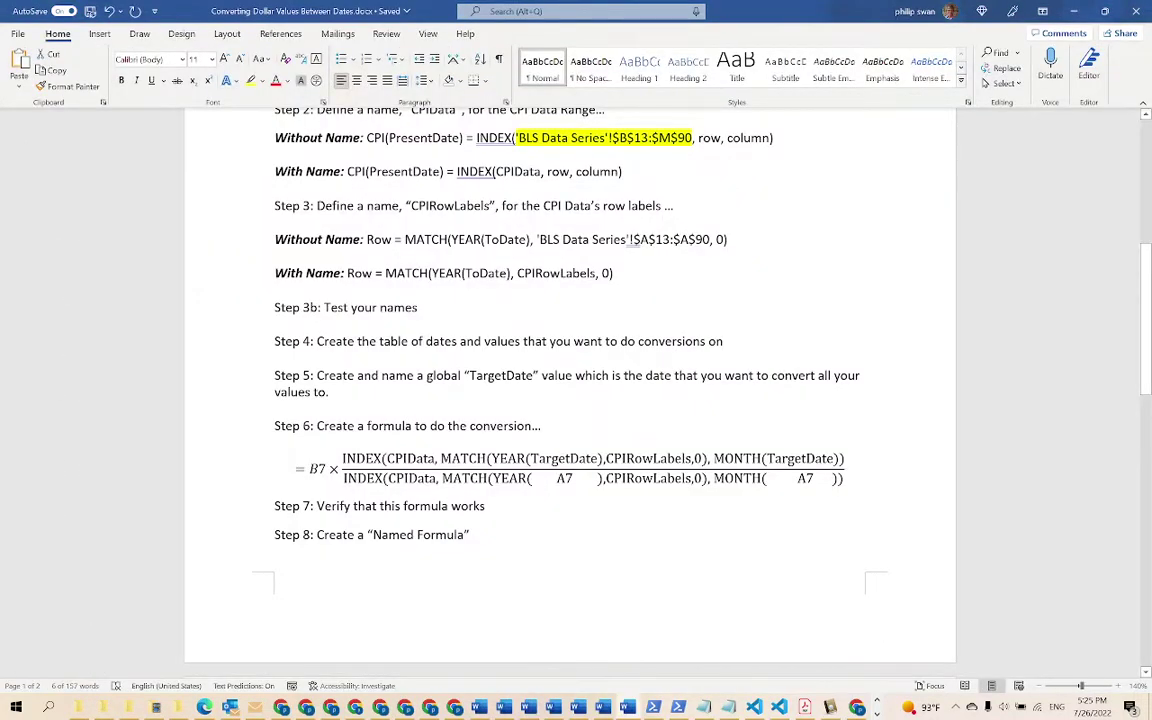
pyautogui.click(570, 468)
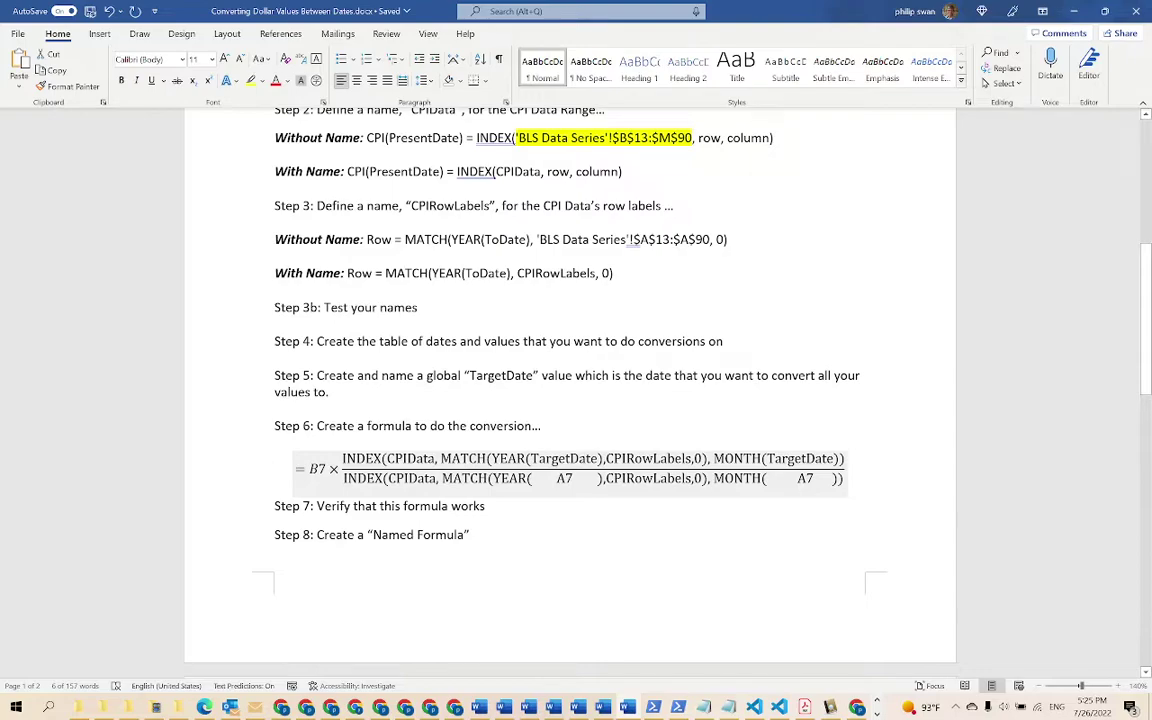
pyautogui.scroll(6, 451, 316)
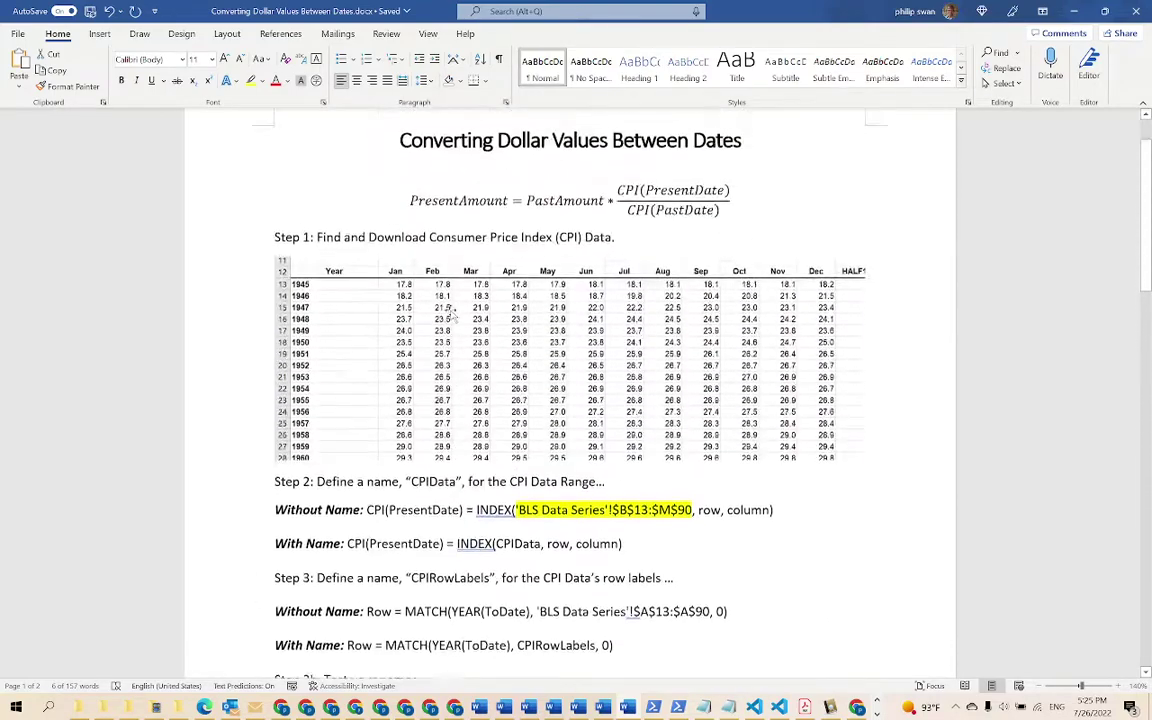
pyautogui.scroll(1, 446, 310)
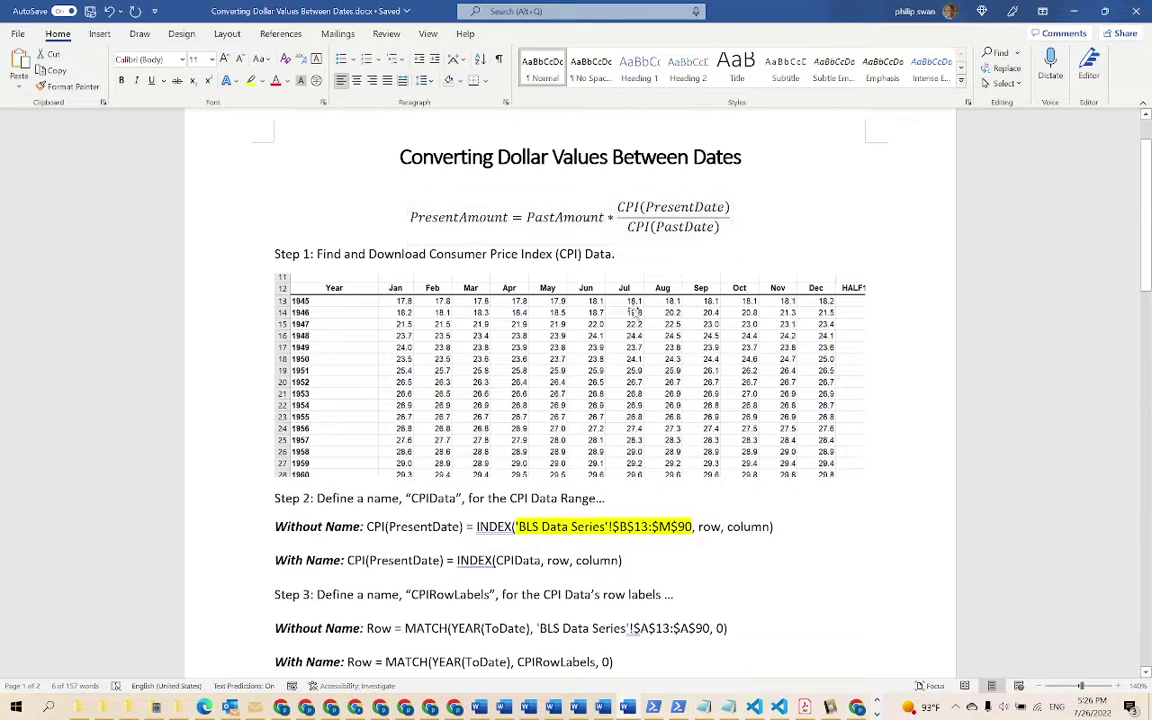
pyautogui.scroll(-6, 570, 390)
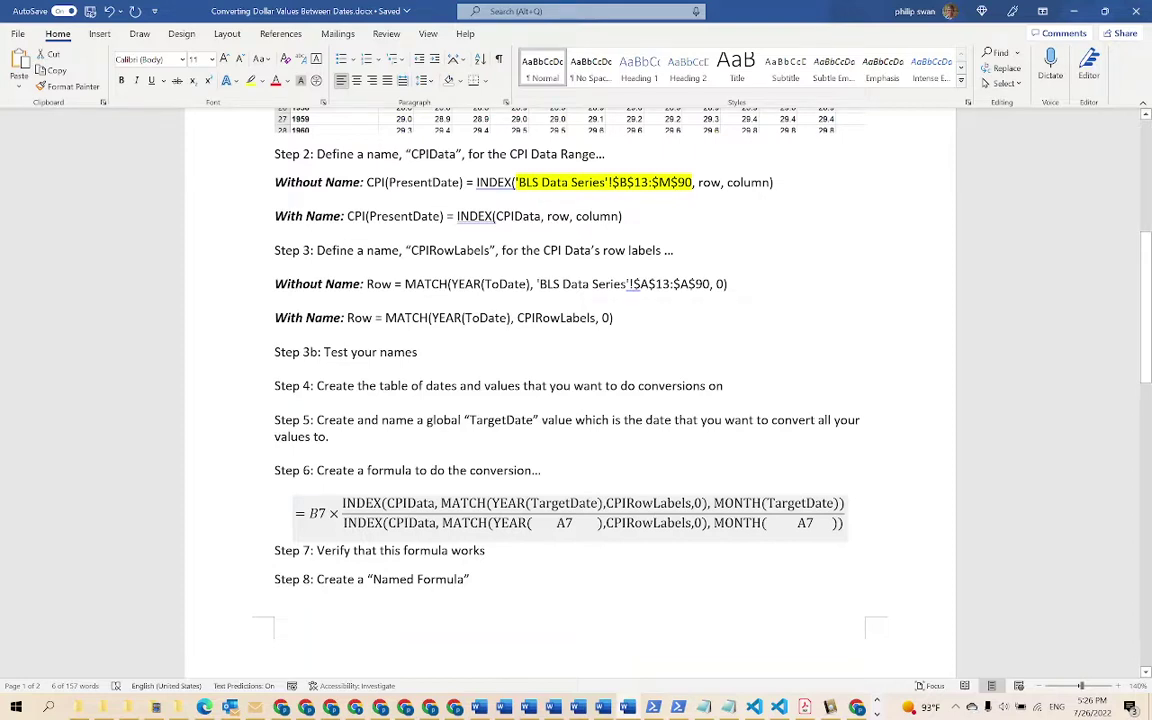
pyautogui.moveTo(441, 503); pyautogui.dragTo(708, 503)
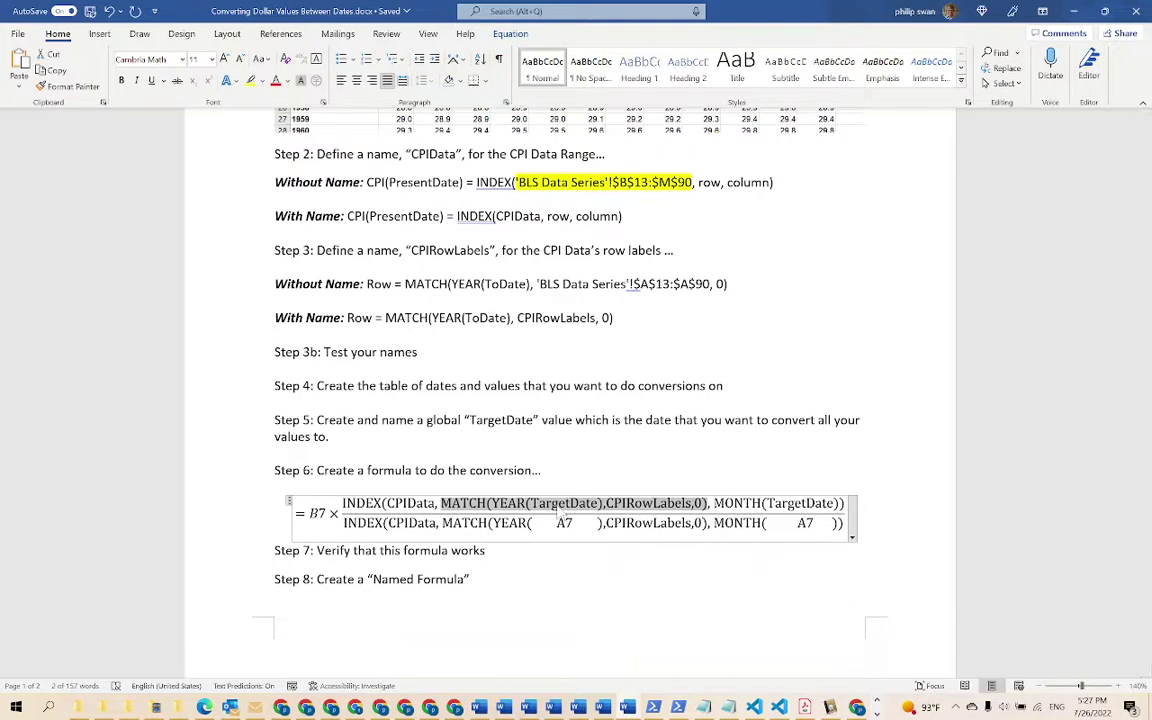
pyautogui.press('Right')
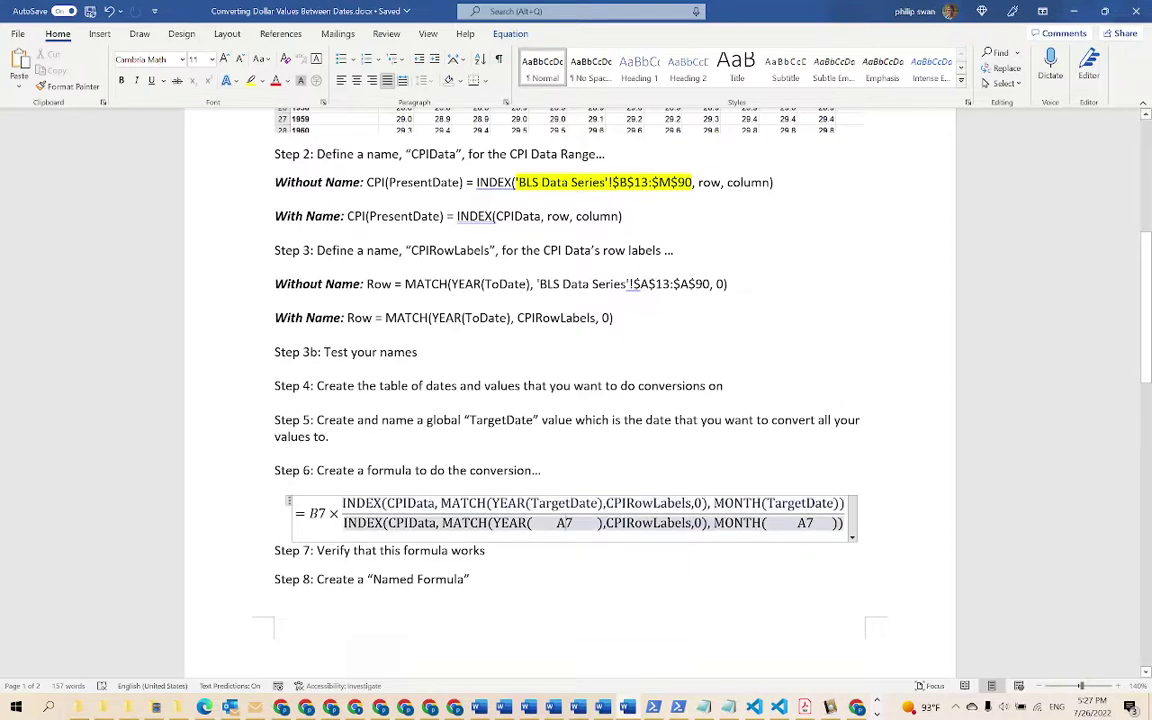
pyautogui.click(557, 503)
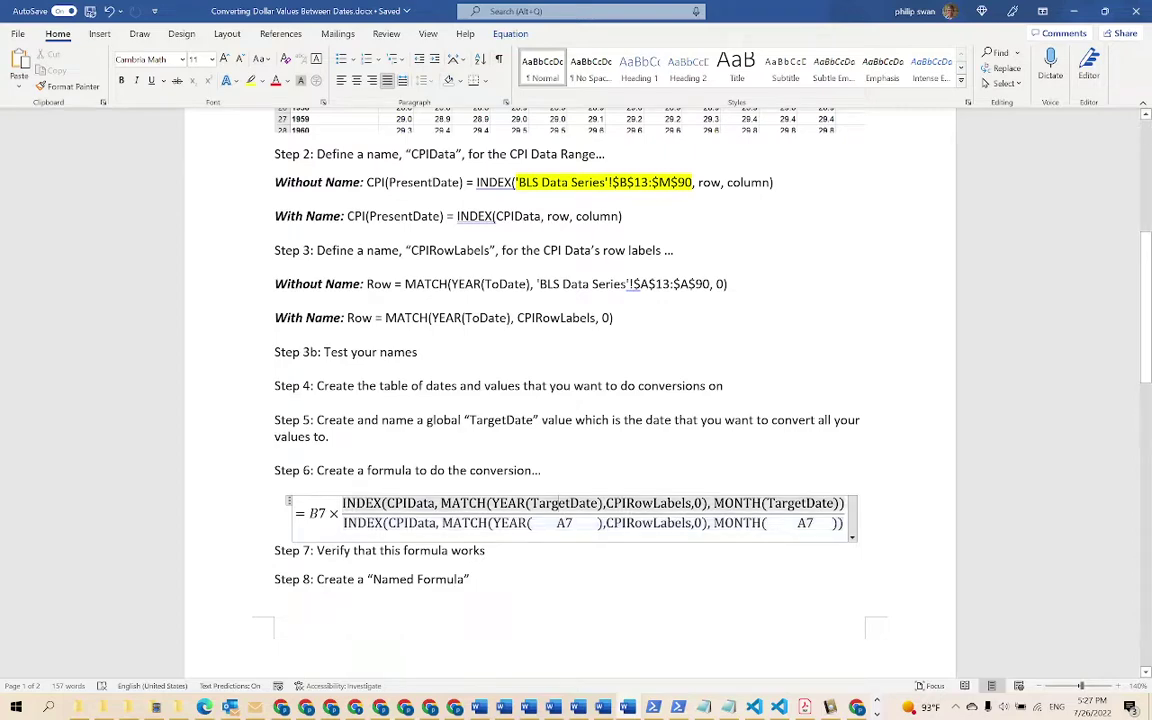
pyautogui.press('Down')
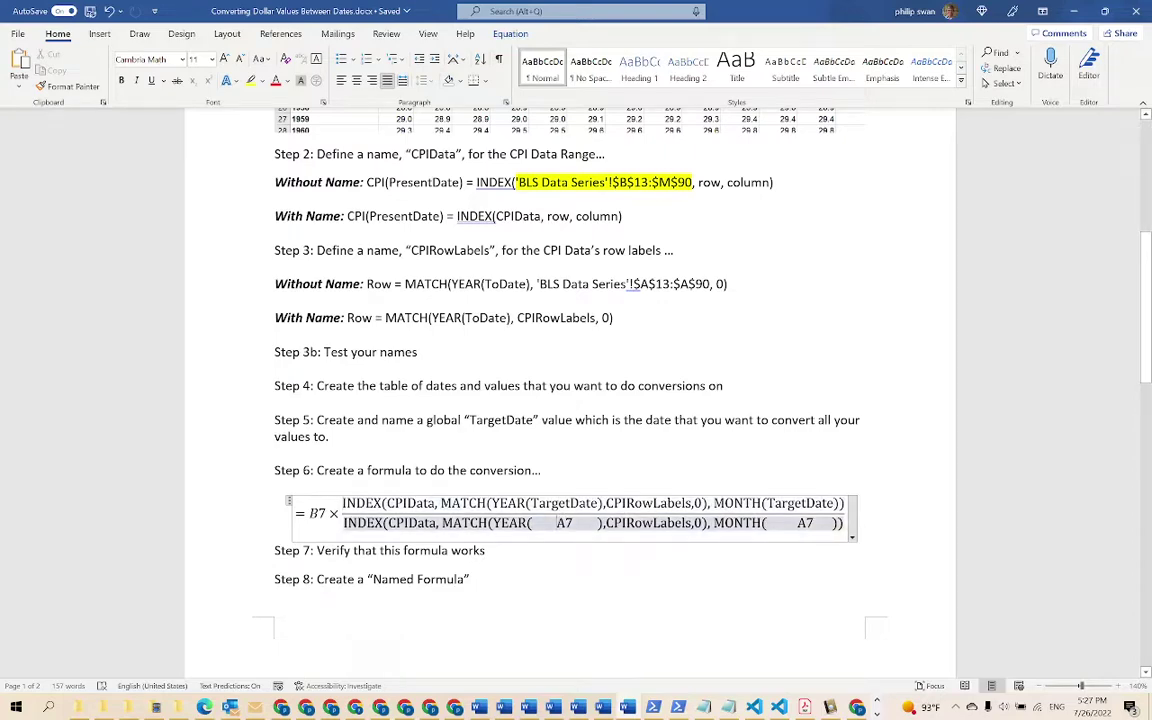
# - Copy the plain-text =B7*INDEX(CPIData, ...) conversion formula from the Word document and paste it into Sheet1 cell C6 of the ISS Resupply Launch Costs workbook
pyautogui.scroll(-5, 570, 400)
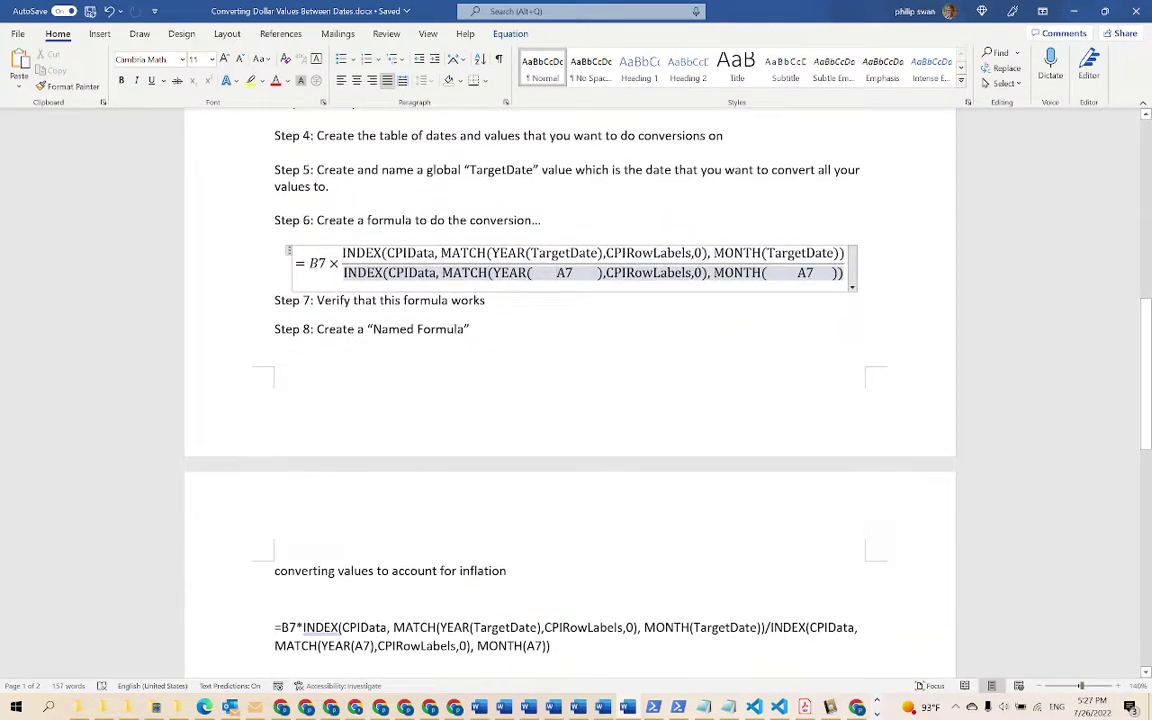
pyautogui.tripleClick(275, 630)
pyautogui.hotkey('ctrl', 'c')
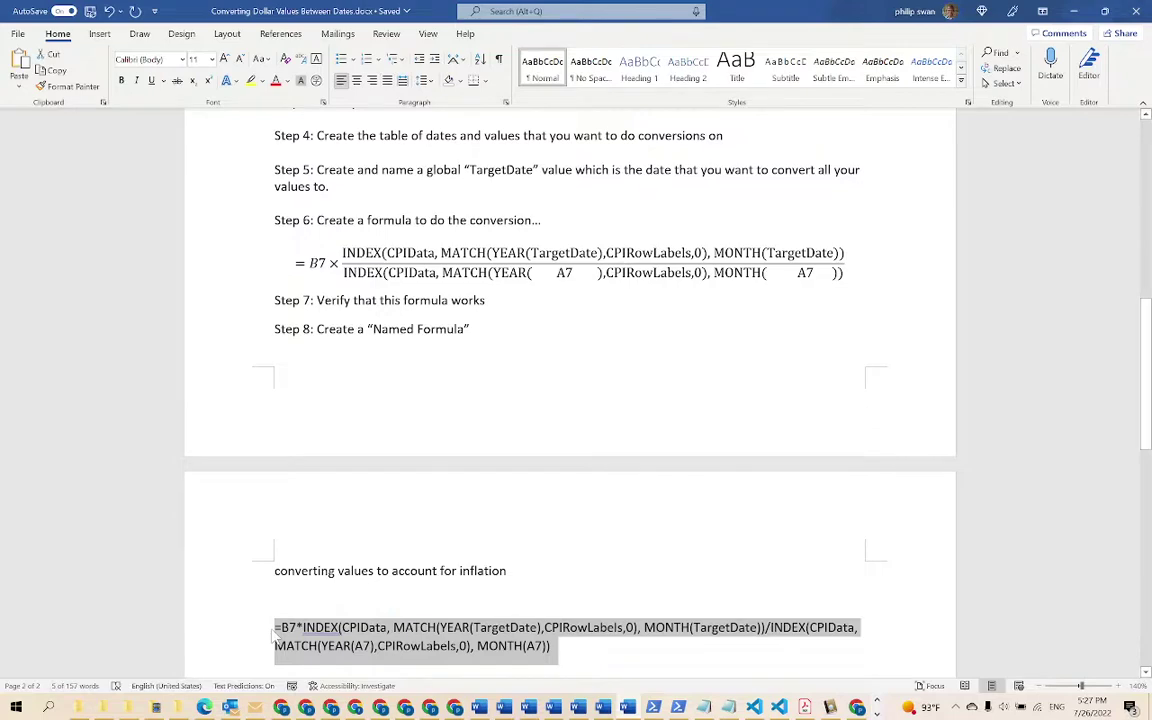
pyautogui.hotkey('alt', 'Tab')
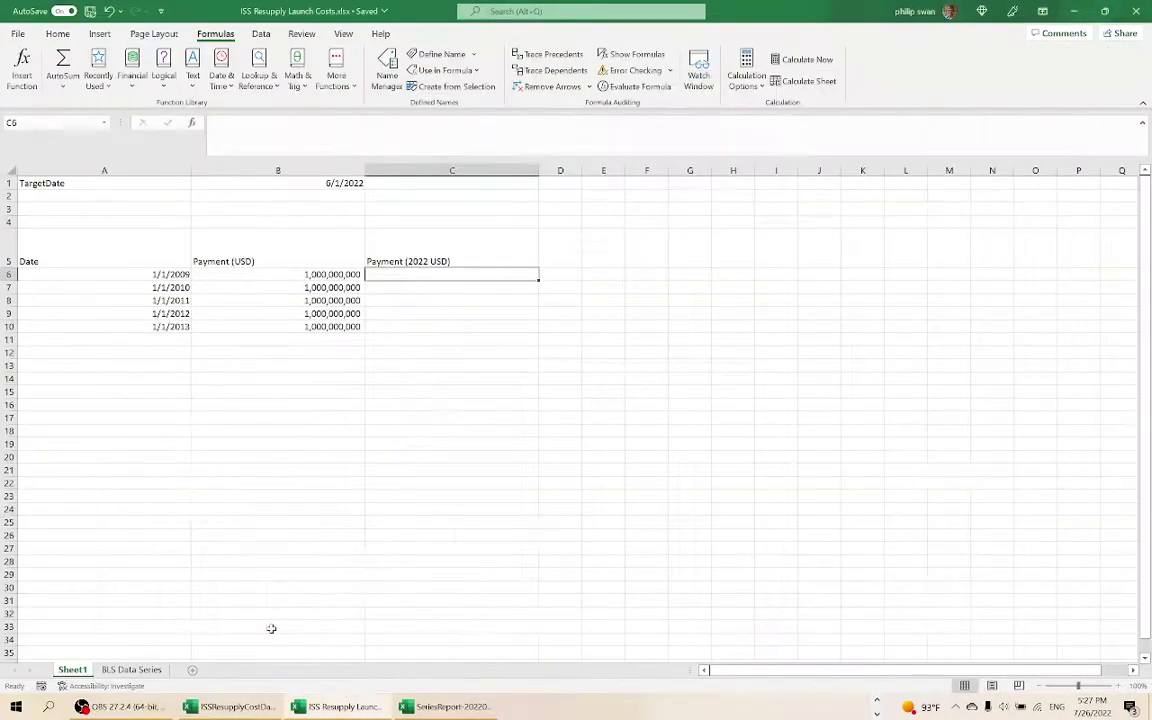
pyautogui.doubleClick(476, 282)
pyautogui.hotkey('ctrl', 'v')
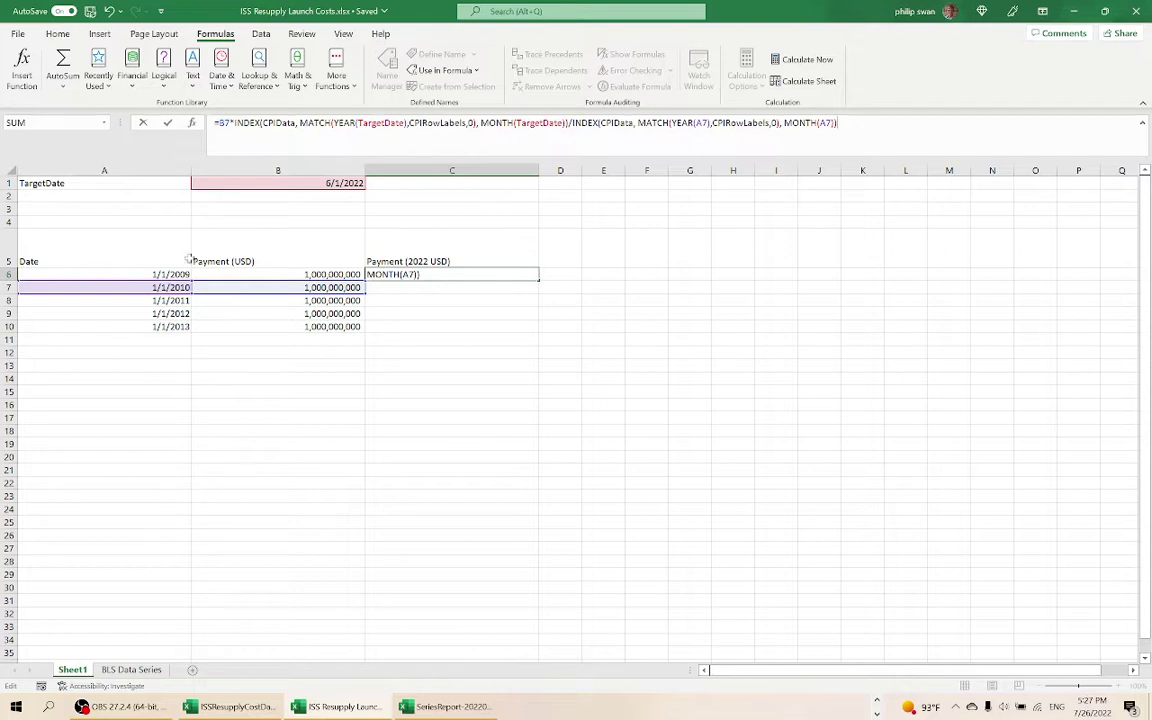
# - Change the payment reference at the start of the C6 formula to B6
pyautogui.press('Home')
pyautogui.press('Right')
pyautogui.press('Right')
pyautogui.press('Right')
pyautogui.press('BackSpace')
pyautogui.write('6')
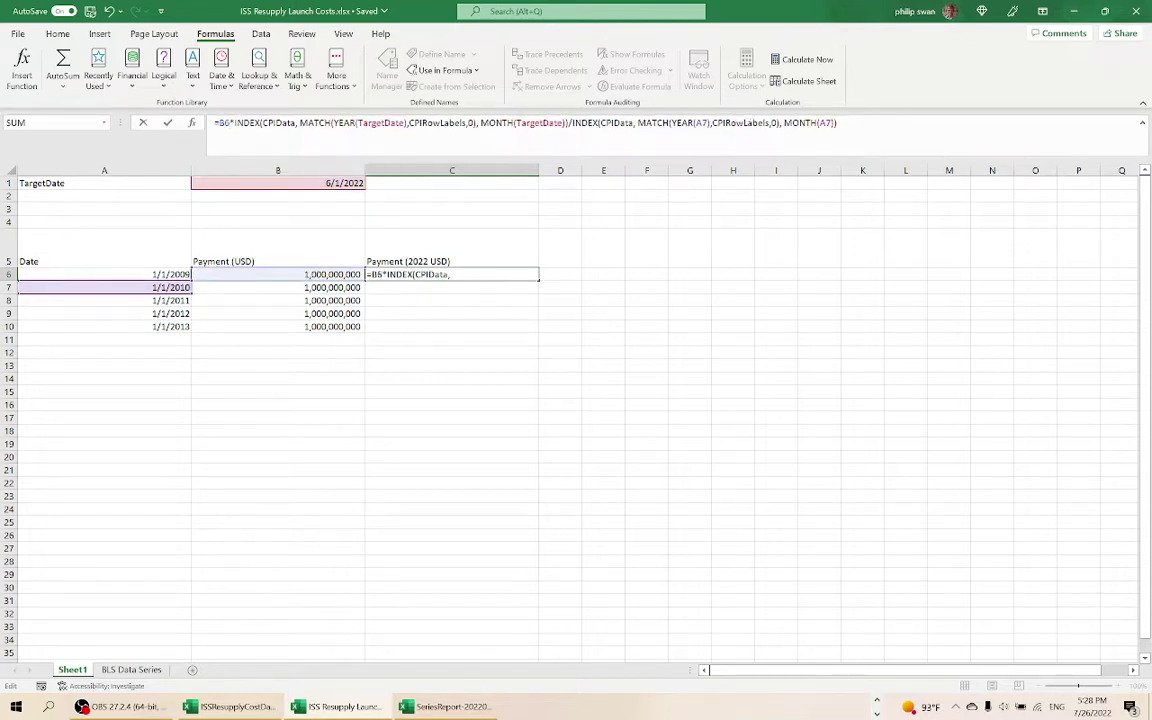
# - Change the date references in the denominator's YEAR and MONTH functions to A6 and enter the formula in C6
pyautogui.press('End')
pyautogui.press('Left')
pyautogui.press('Left')
pyautogui.press('Left')
pyautogui.press('Left')
pyautogui.press('Left')
pyautogui.press('Left')
pyautogui.press('Left')
pyautogui.press('Left')
pyautogui.press('Left')
pyautogui.press('Left')
pyautogui.press('Left')
pyautogui.press('Left')
pyautogui.press('Left')
pyautogui.press('Left')
pyautogui.press('Left')
pyautogui.press('Left')
pyautogui.press('Left')
pyautogui.press('Left')
pyautogui.press('Left')
pyautogui.press('Left')
pyautogui.press('BackSpace')
pyautogui.write('6')
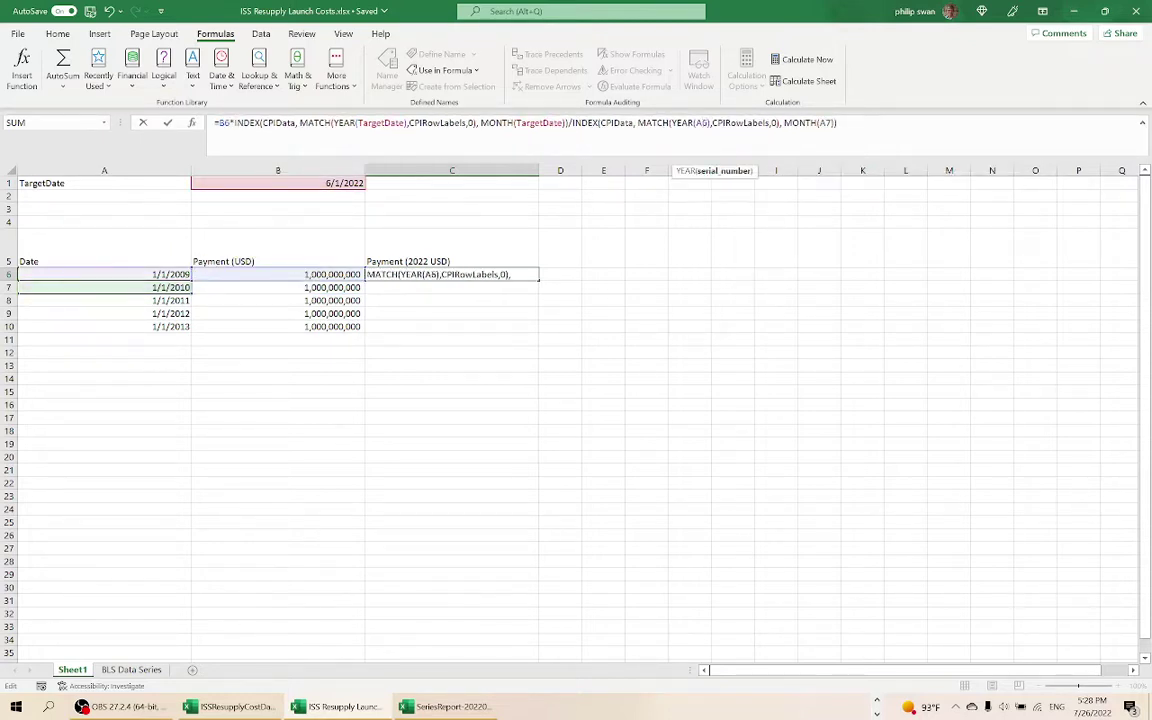
pyautogui.press('End')
pyautogui.press('Left')
pyautogui.press('Left')
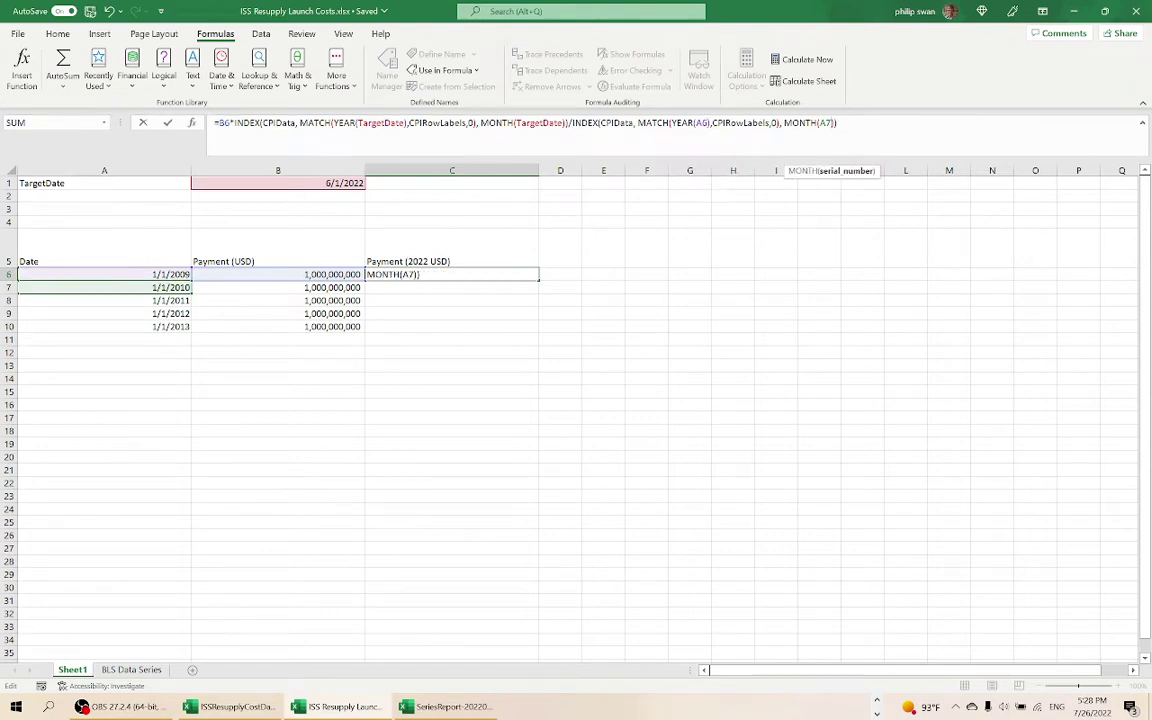
pyautogui.press('BackSpace')
pyautogui.write('6')
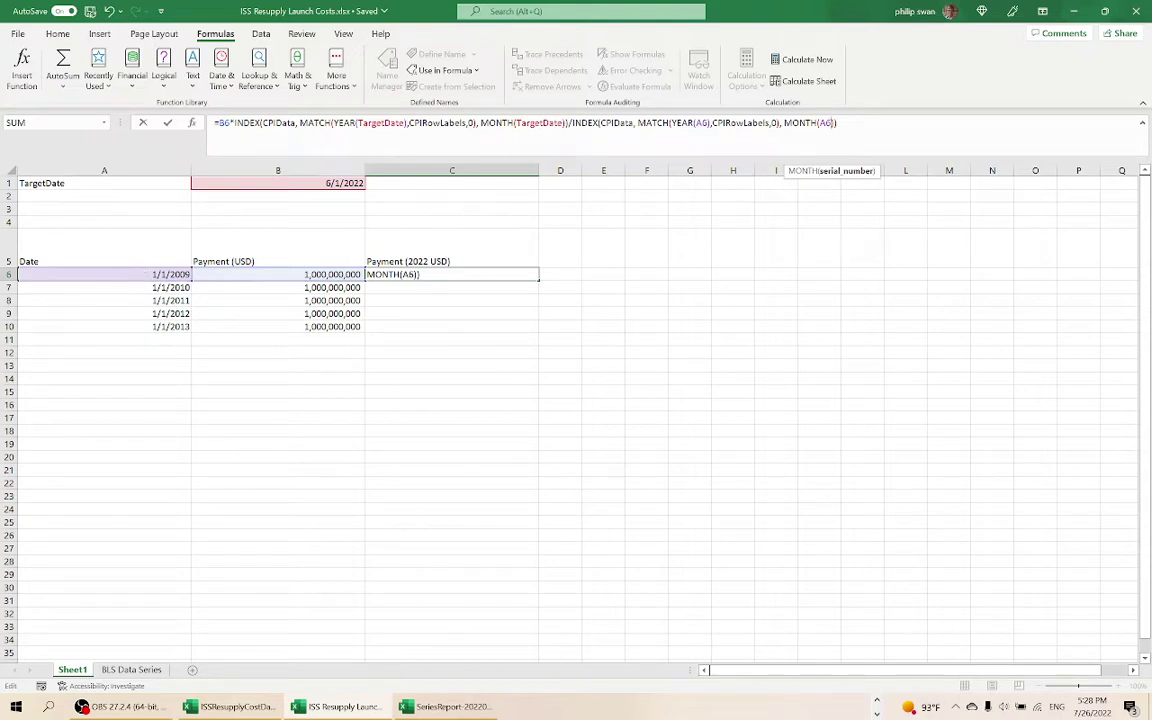
pyautogui.press('Return')
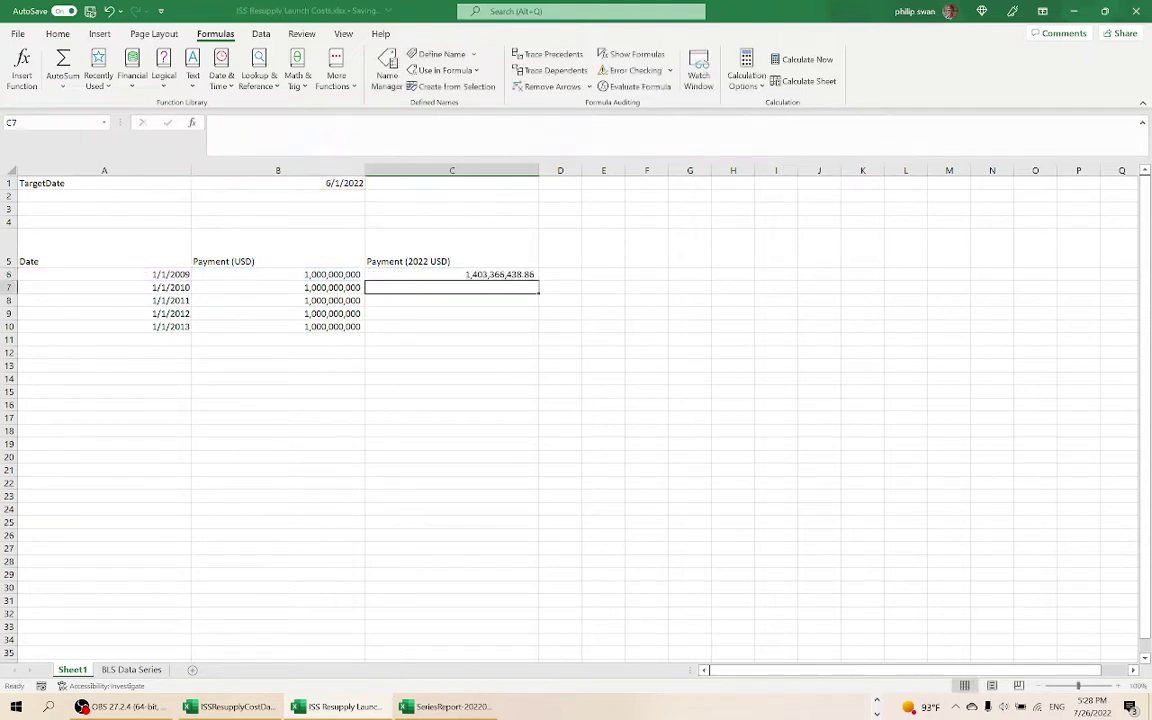
# - Copy the complete formula text from cell C6 without changing the cell
pyautogui.click(452, 274)
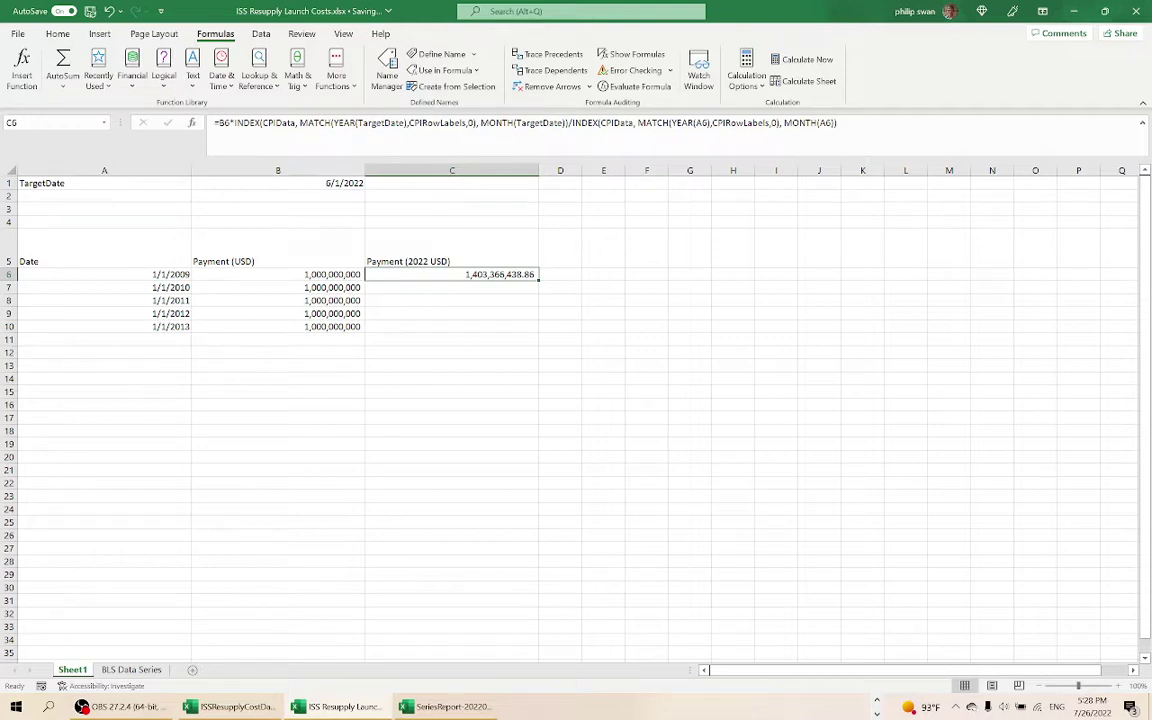
pyautogui.click(452, 287)
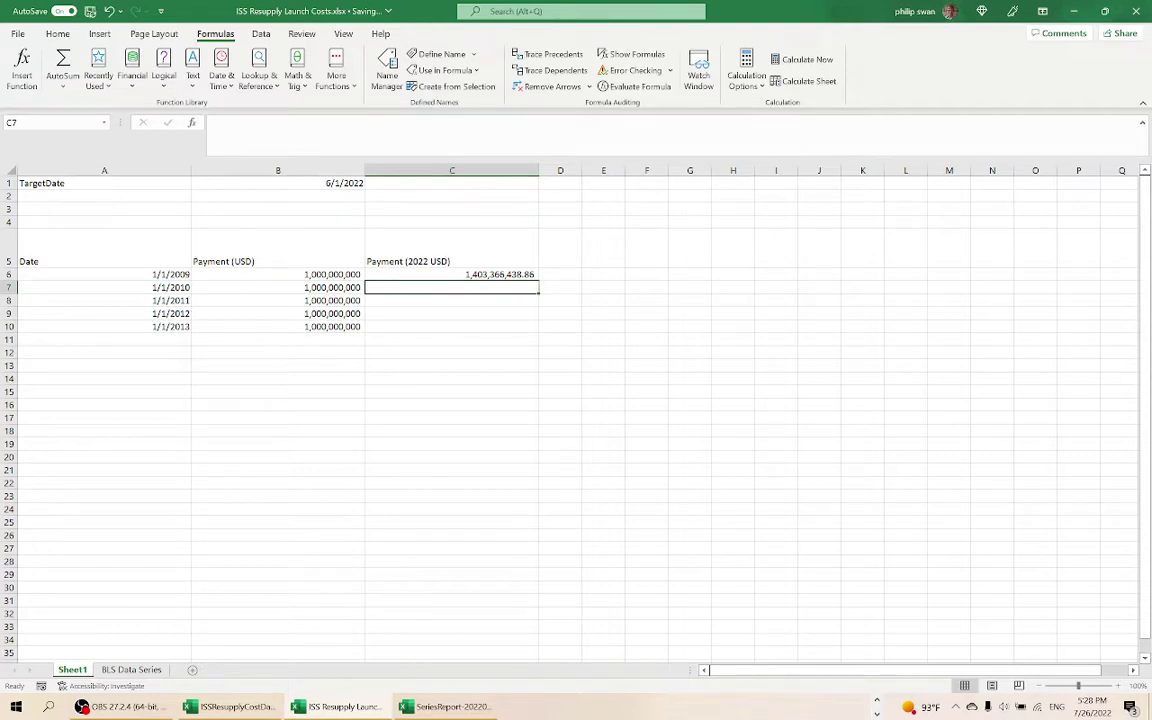
pyautogui.click(452, 274)
pyautogui.press('F2')
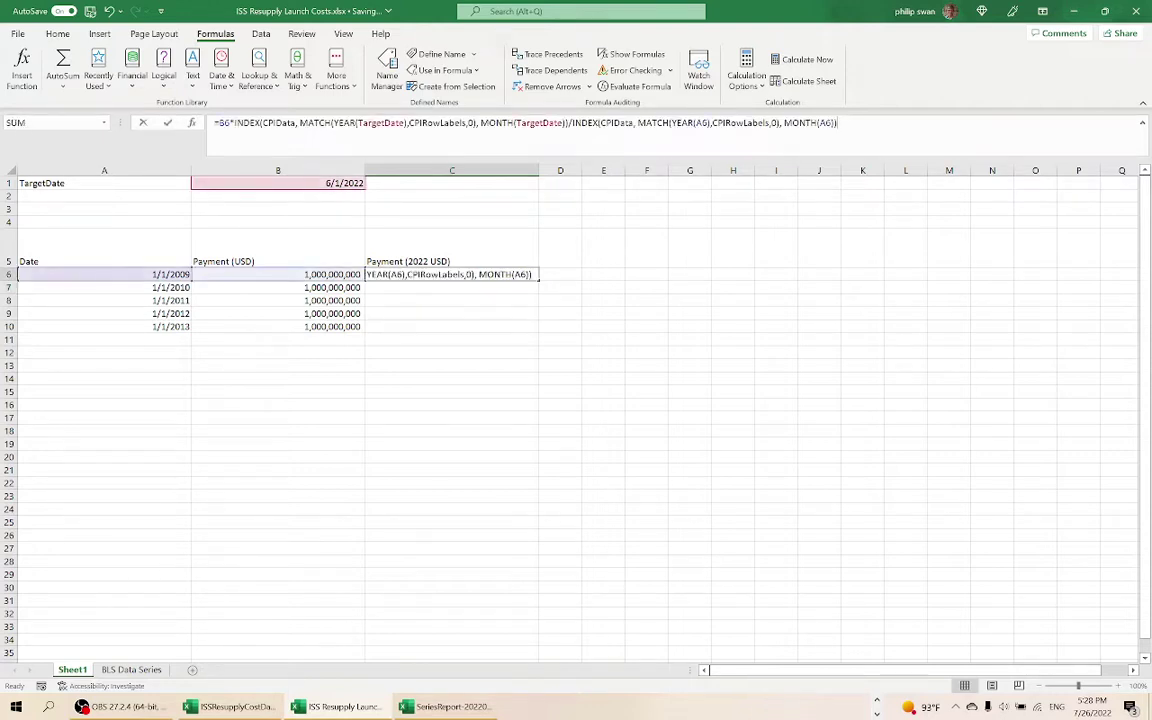
pyautogui.hotkey('ctrl', 'a')
pyautogui.hotkey('ctrl', 'c')
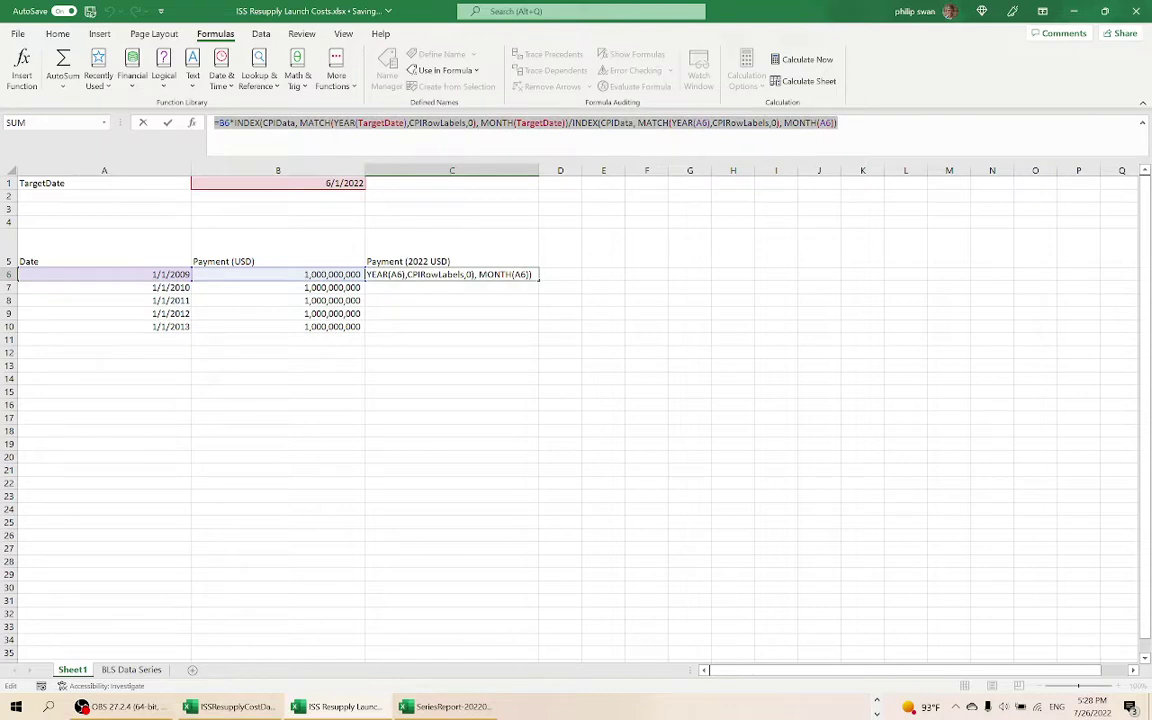
pyautogui.press('Escape')
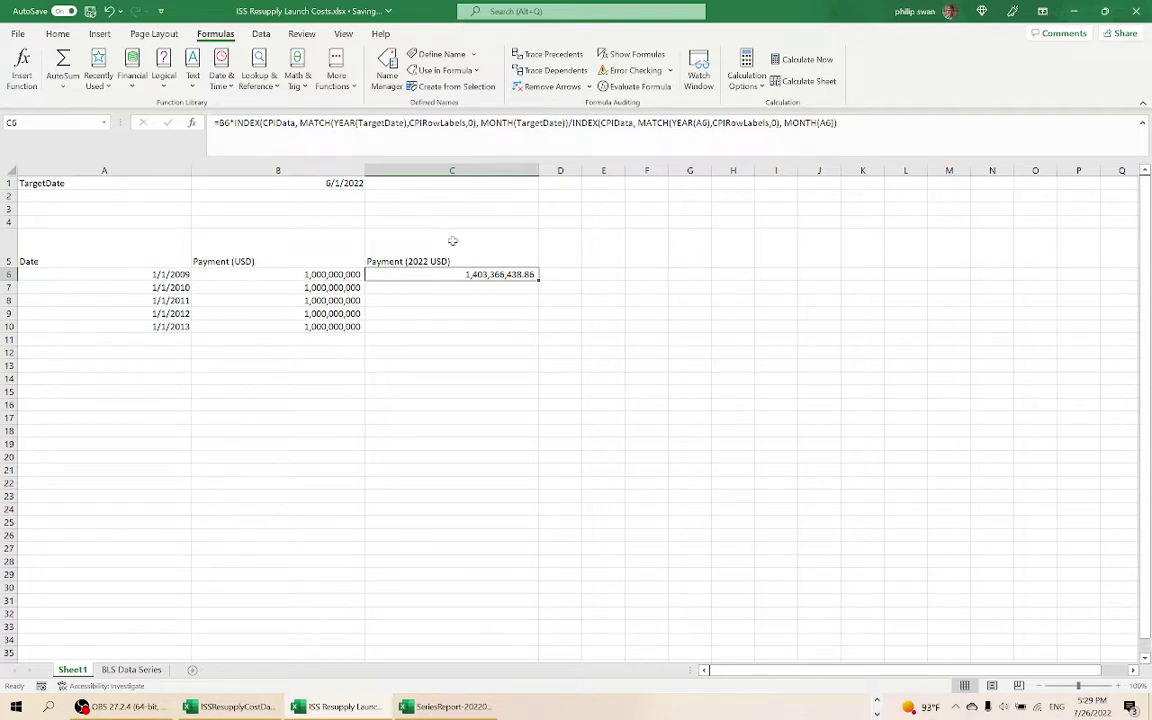
# - Define a workbook-scoped name ConvertCurrencyDate that refers to the copied conversion formula, with C6 as the active cell
pyautogui.click(452, 62)
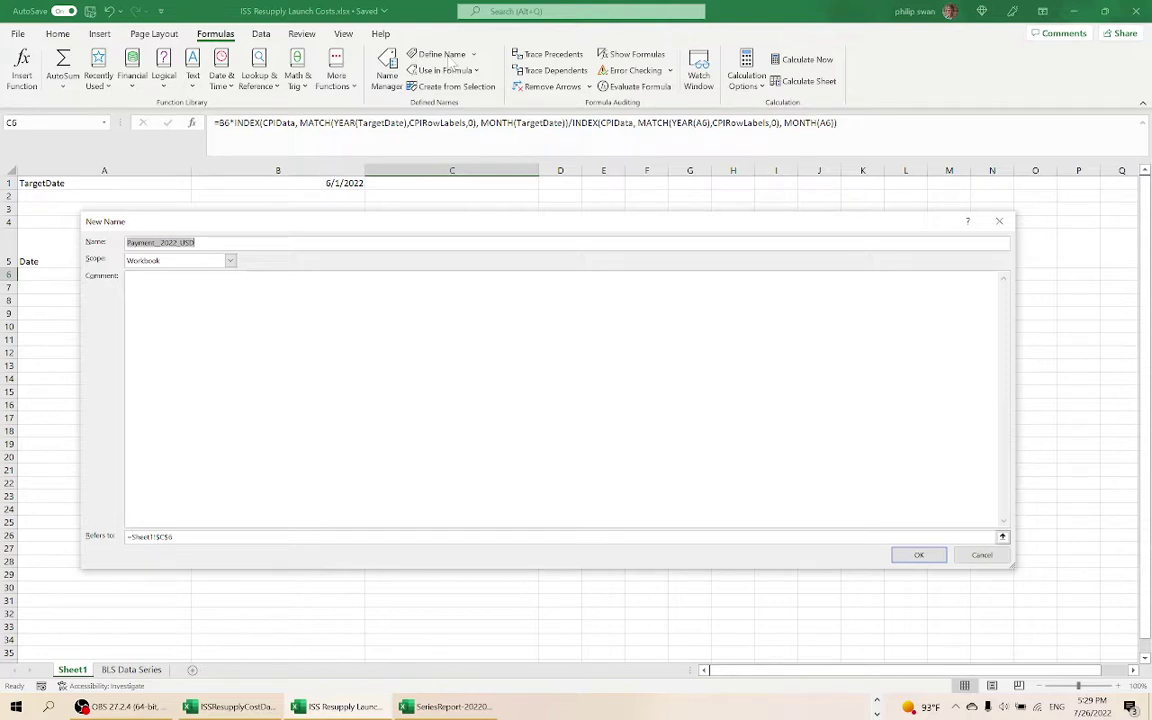
pyautogui.write('Conver')
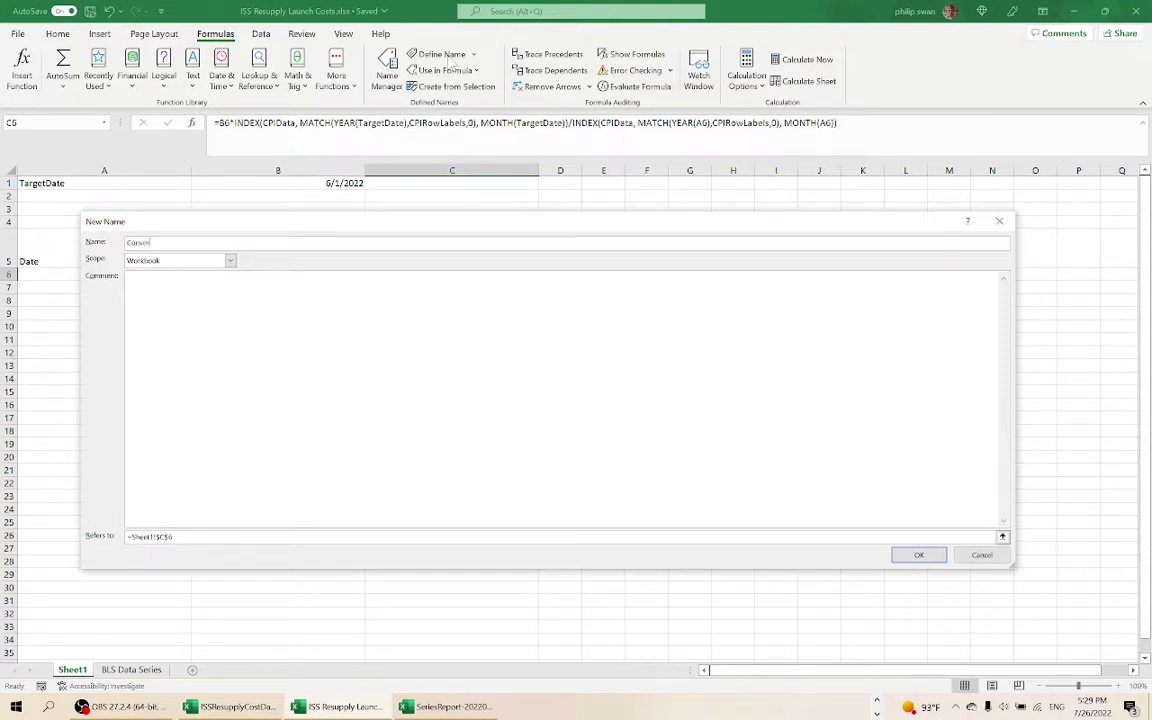
pyautogui.write('tCurrencyYe')
pyautogui.press('BackSpace')
pyautogui.press('BackSpace')
pyautogui.write('Date')
pyautogui.press('Tab')
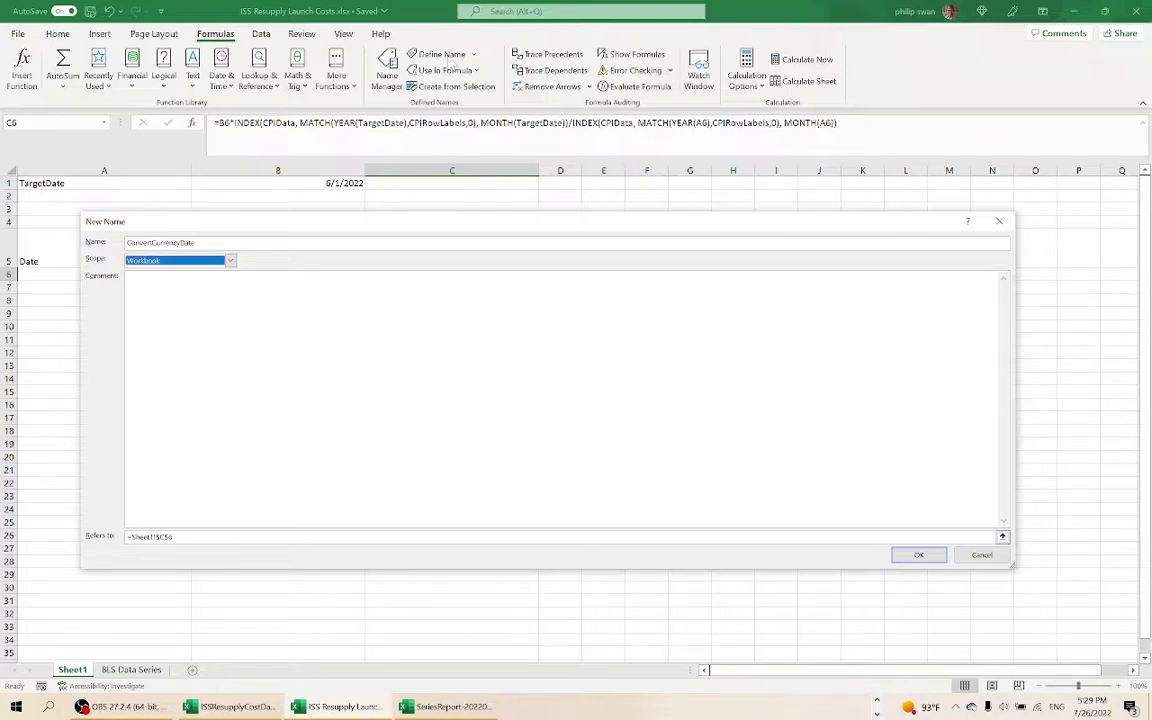
pyautogui.press('Tab')
pyautogui.press('Tab')
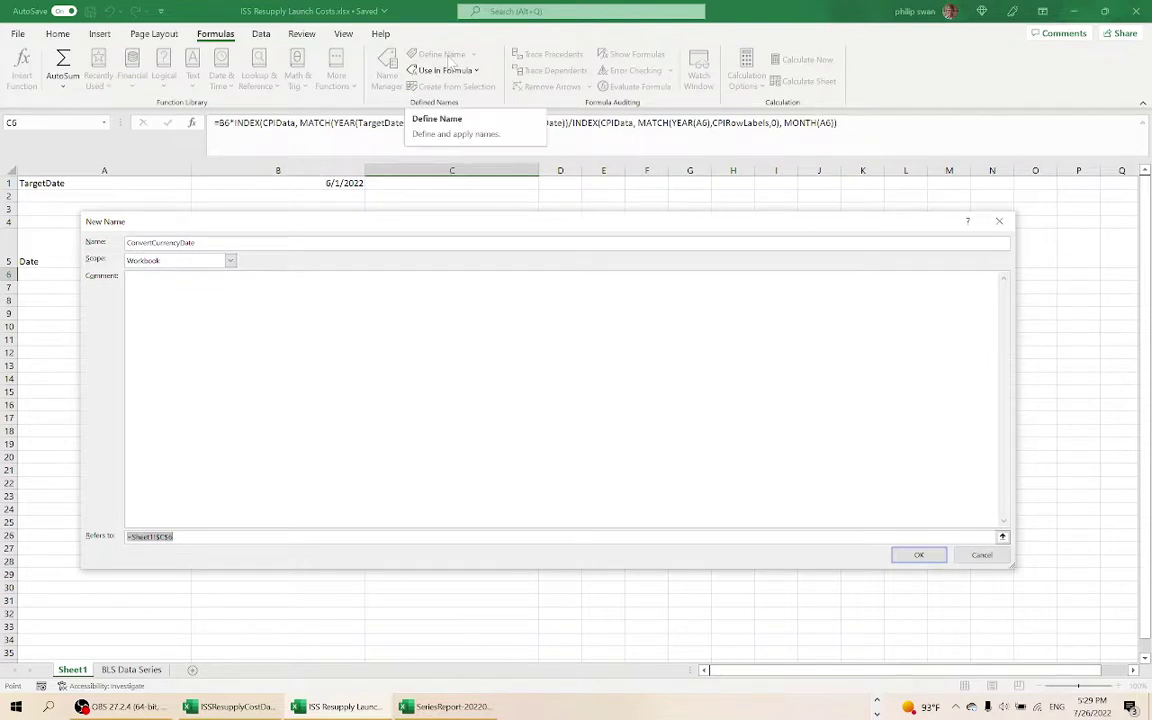
pyautogui.hotkey('ctrl', 'v')
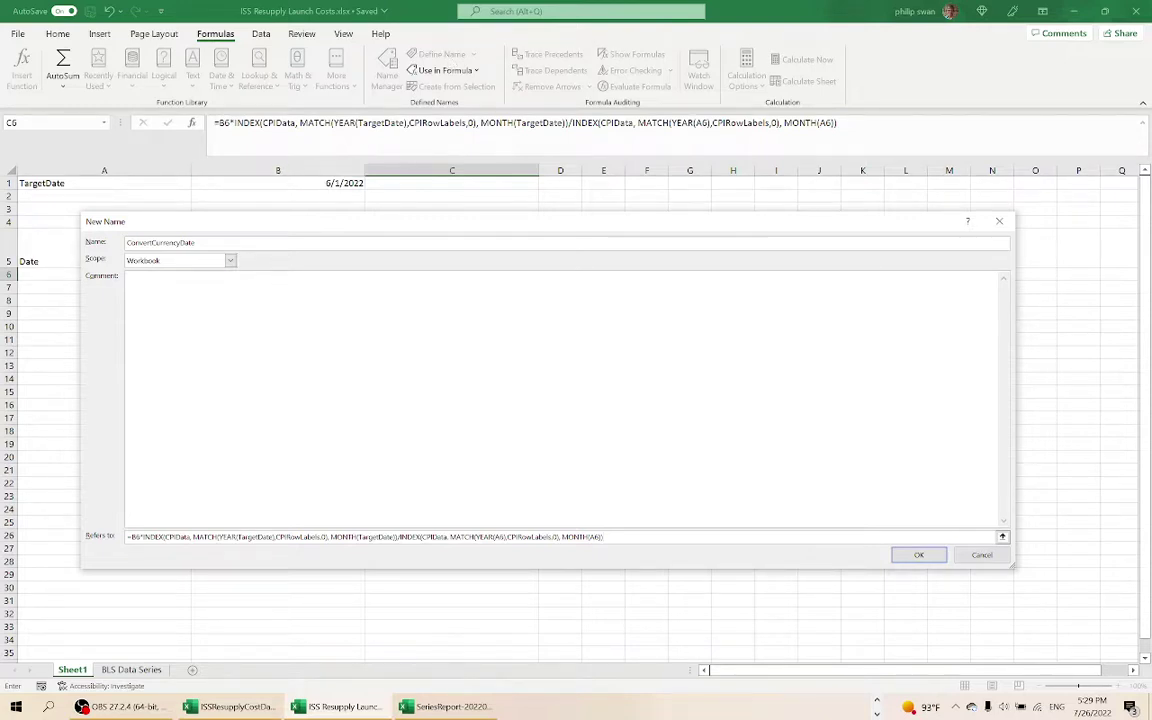
pyautogui.click(910, 557)
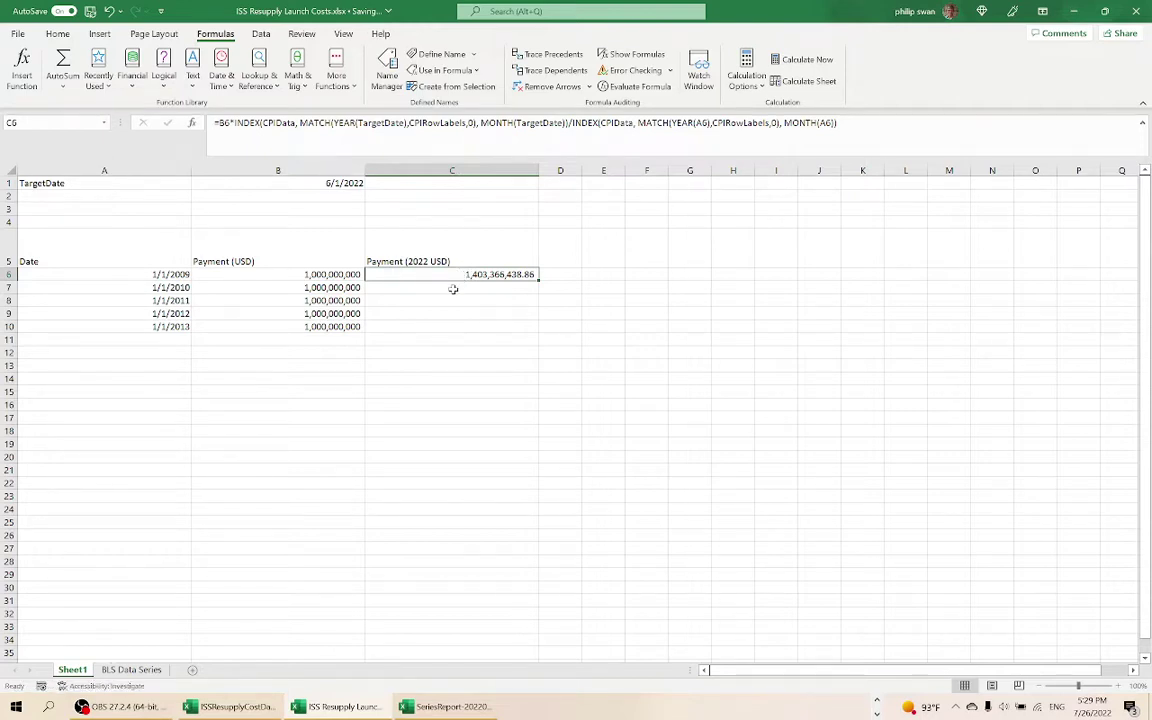
# - Enter =ConvertCurrencyDate in cell C7 to convert the 1/1/2010 payment with the named formula
pyautogui.click(453, 288)
pyautogui.click(453, 275)
pyautogui.click(451, 290)
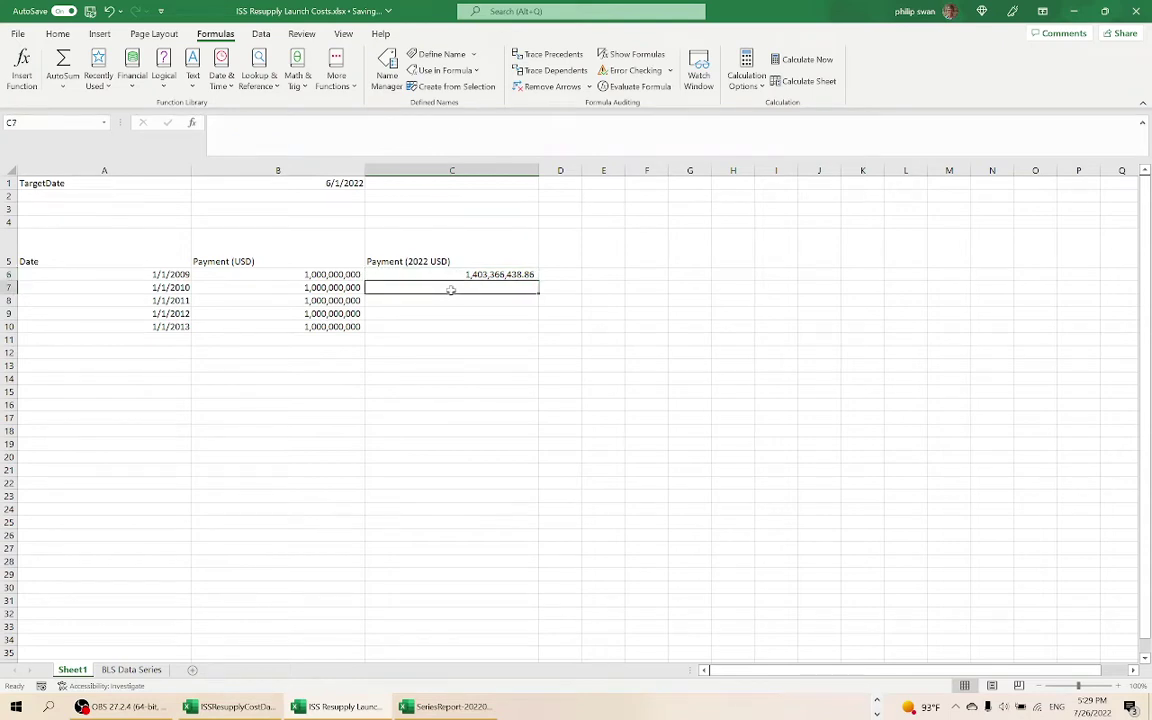
pyautogui.click(450, 273)
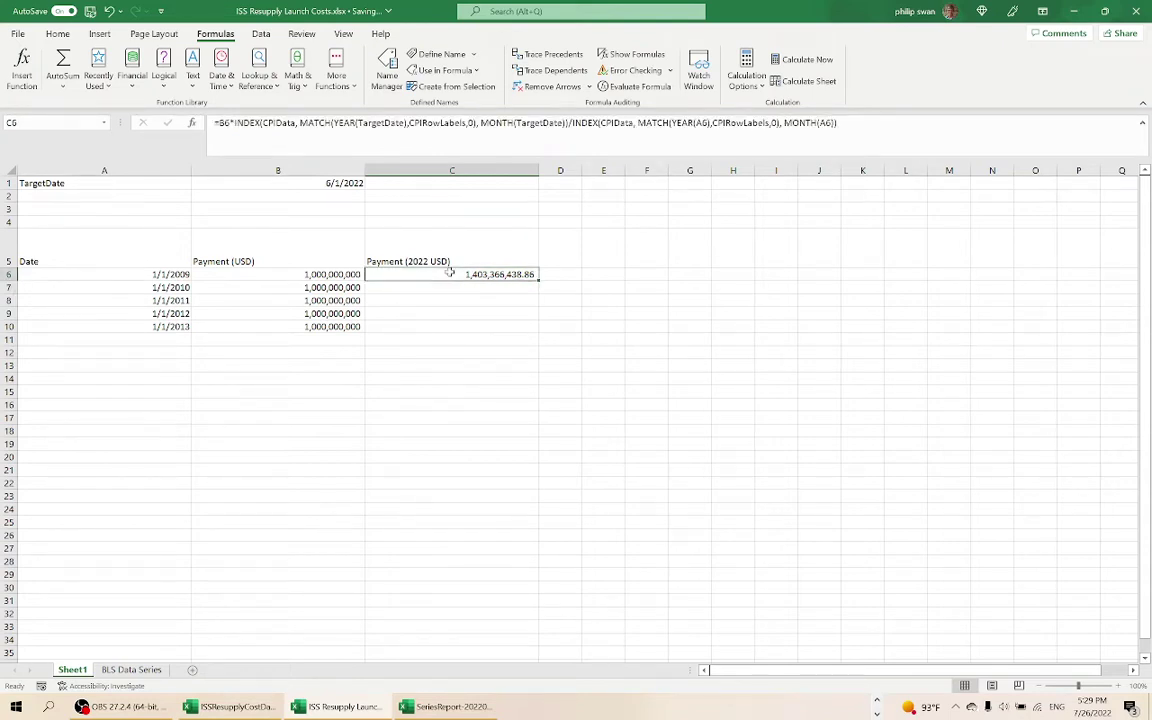
pyautogui.click(452, 288)
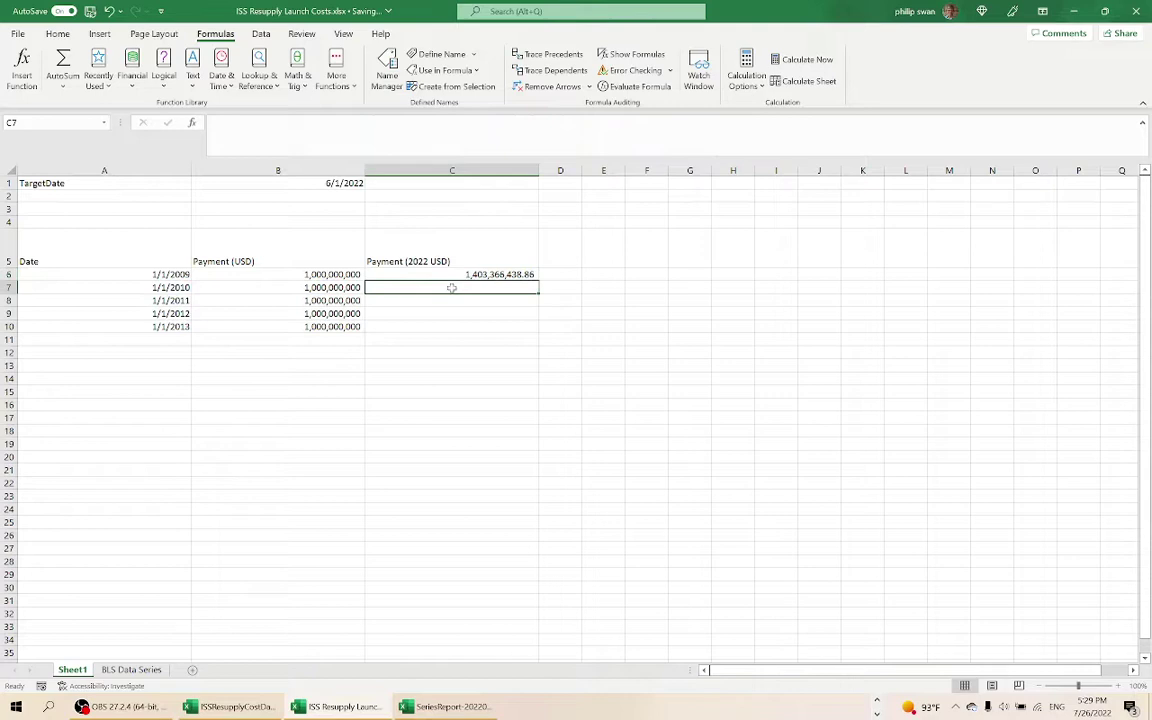
pyautogui.write('=convert')
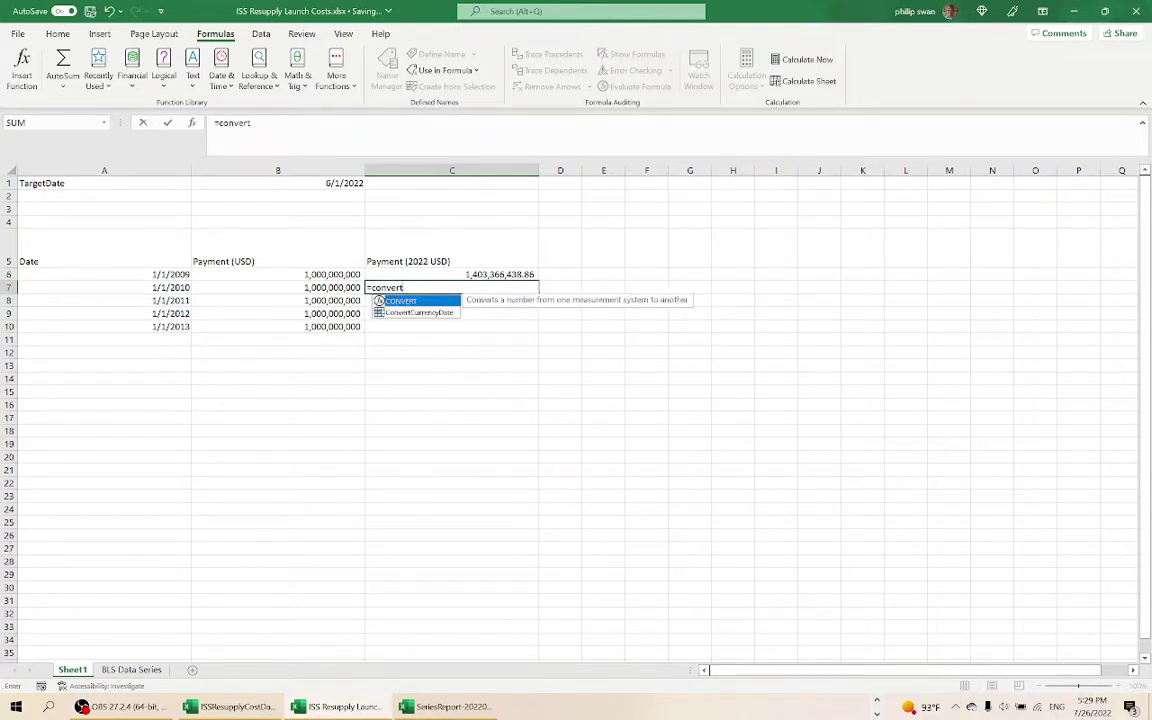
pyautogui.press('Down')
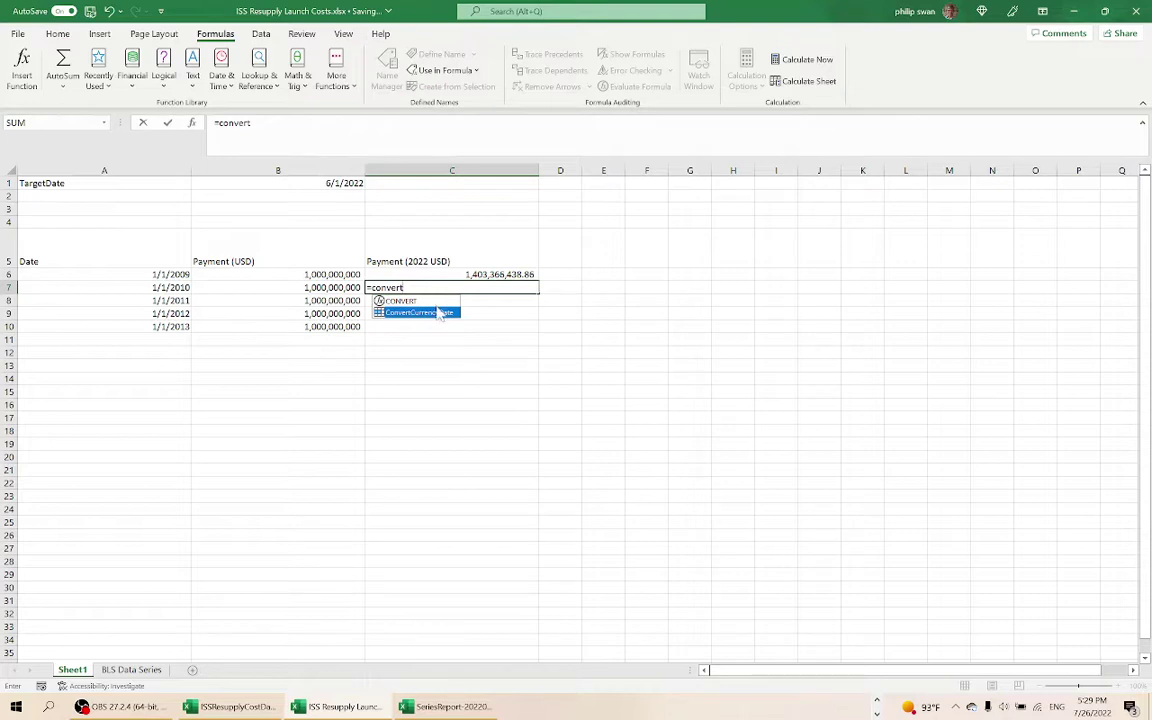
pyautogui.doubleClick(438, 313)
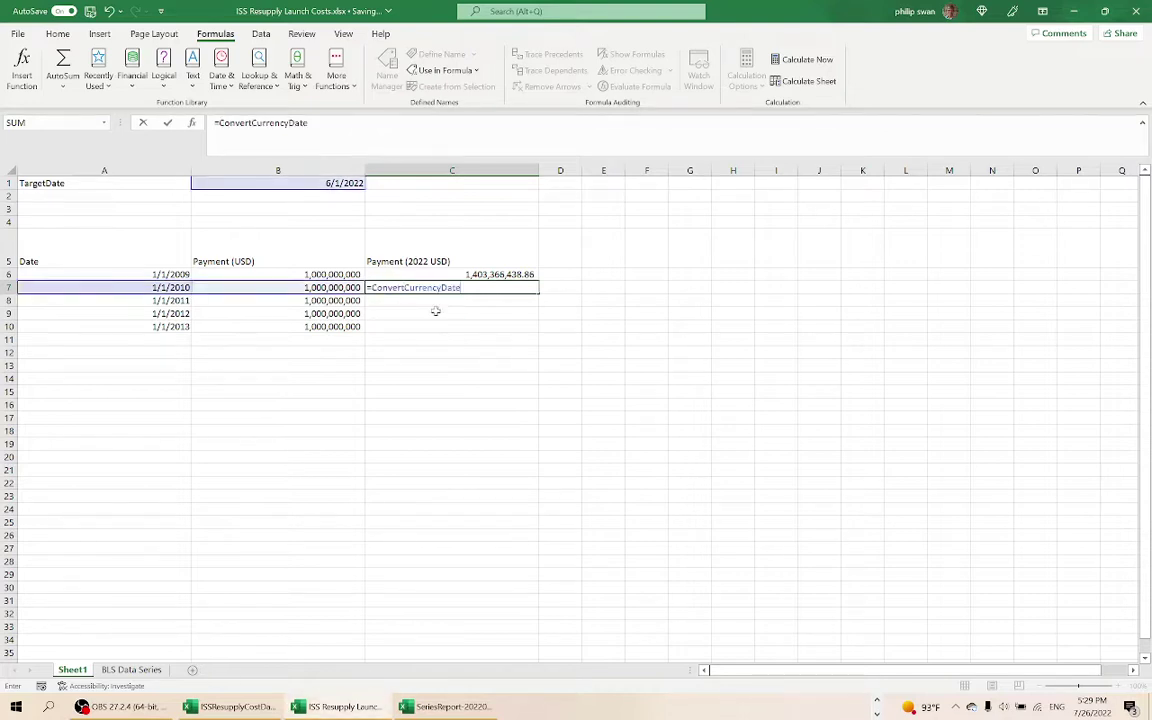
pyautogui.click(435, 313)
# - Apply the Comma number style to the converted payment in C7
pyautogui.click(442, 284)
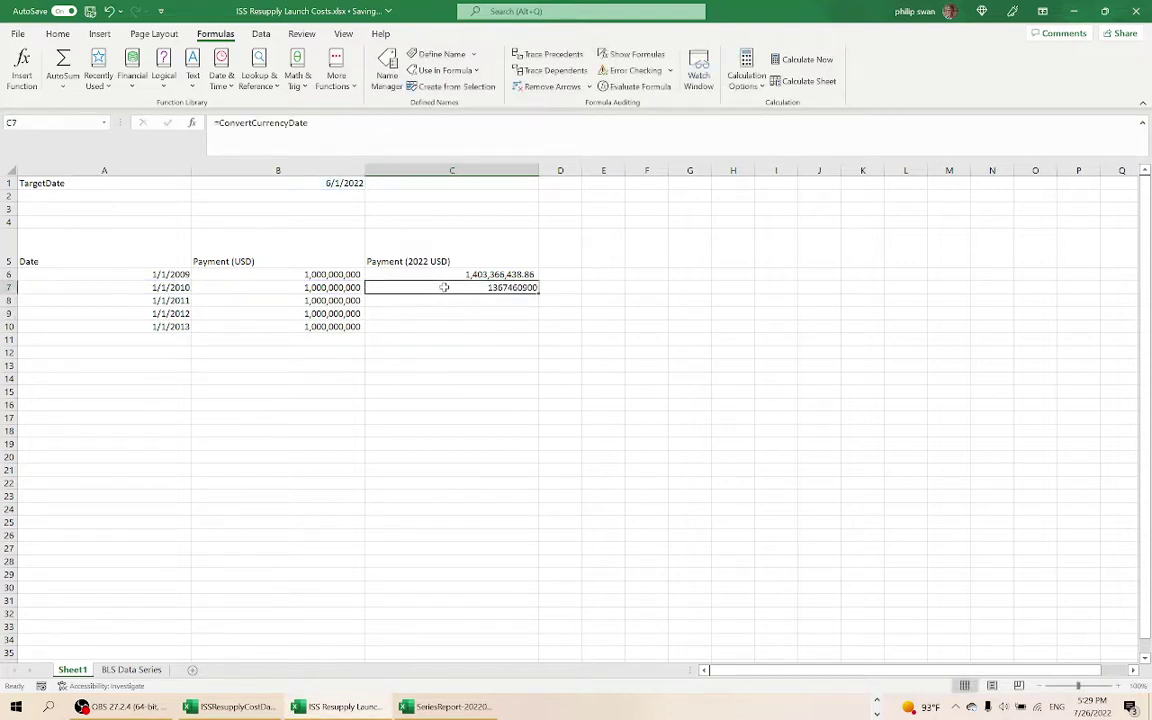
pyautogui.click(57, 33)
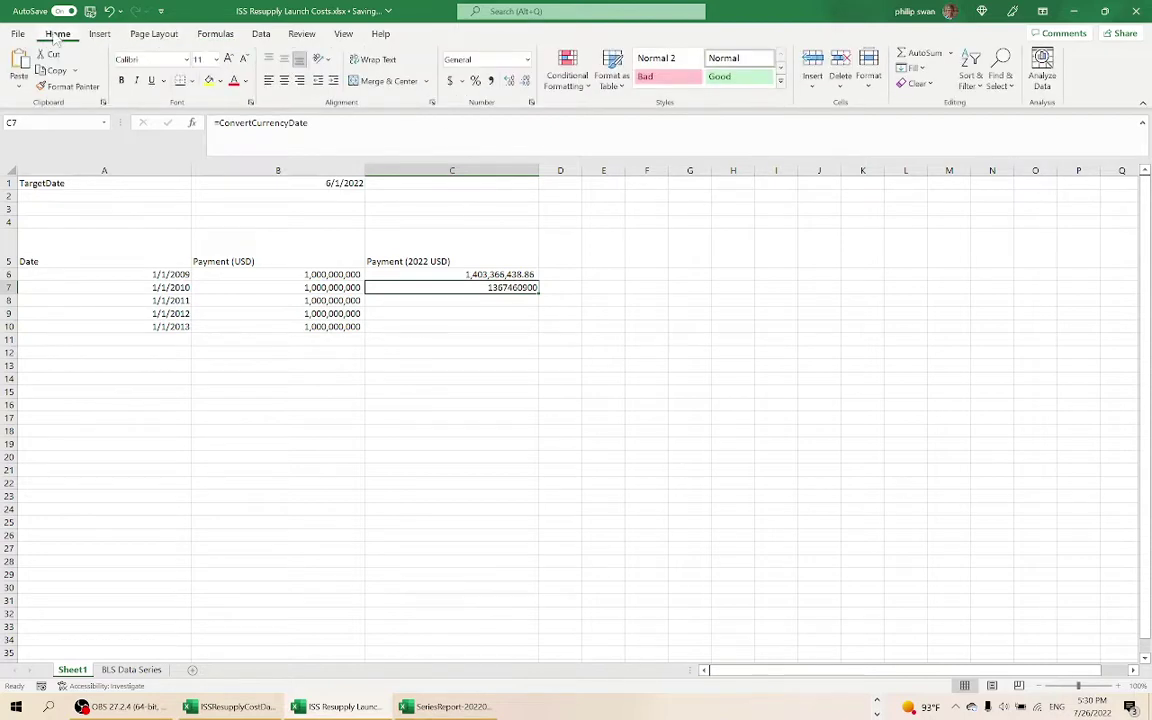
pyautogui.click(491, 80)
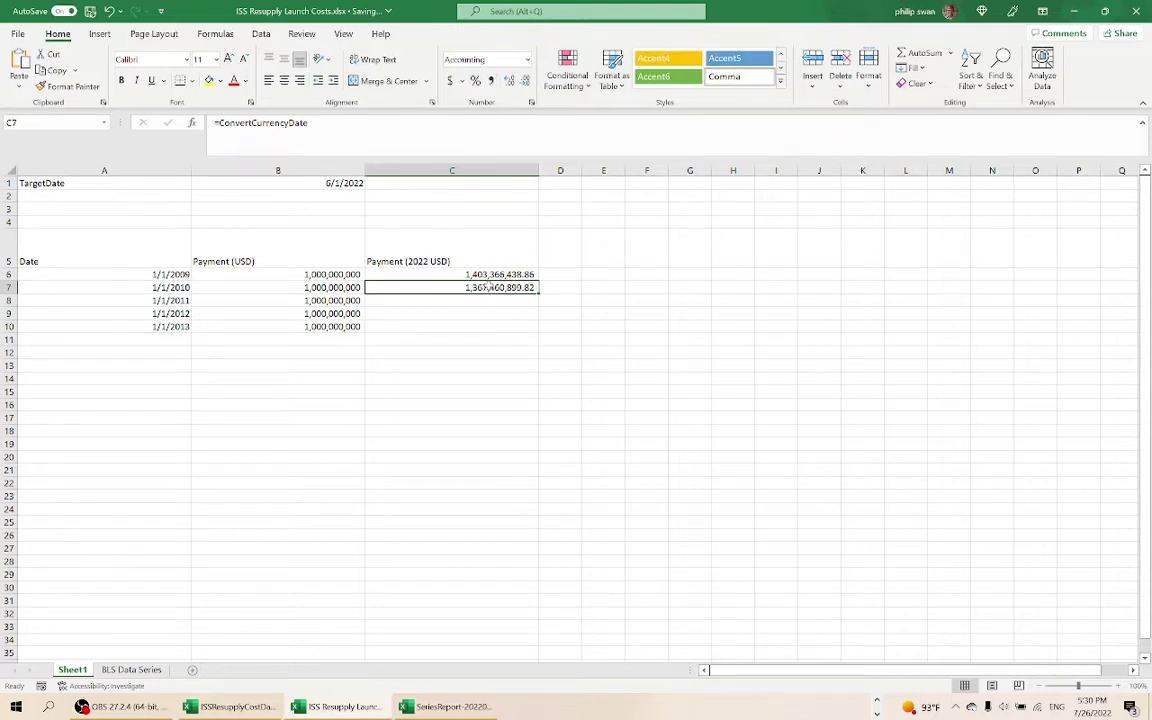
# - Try adding the parenthesised arguments B7, A7 and TargetDate to the ConvertCurrencyDate formula in C7
pyautogui.doubleClick(488, 287)
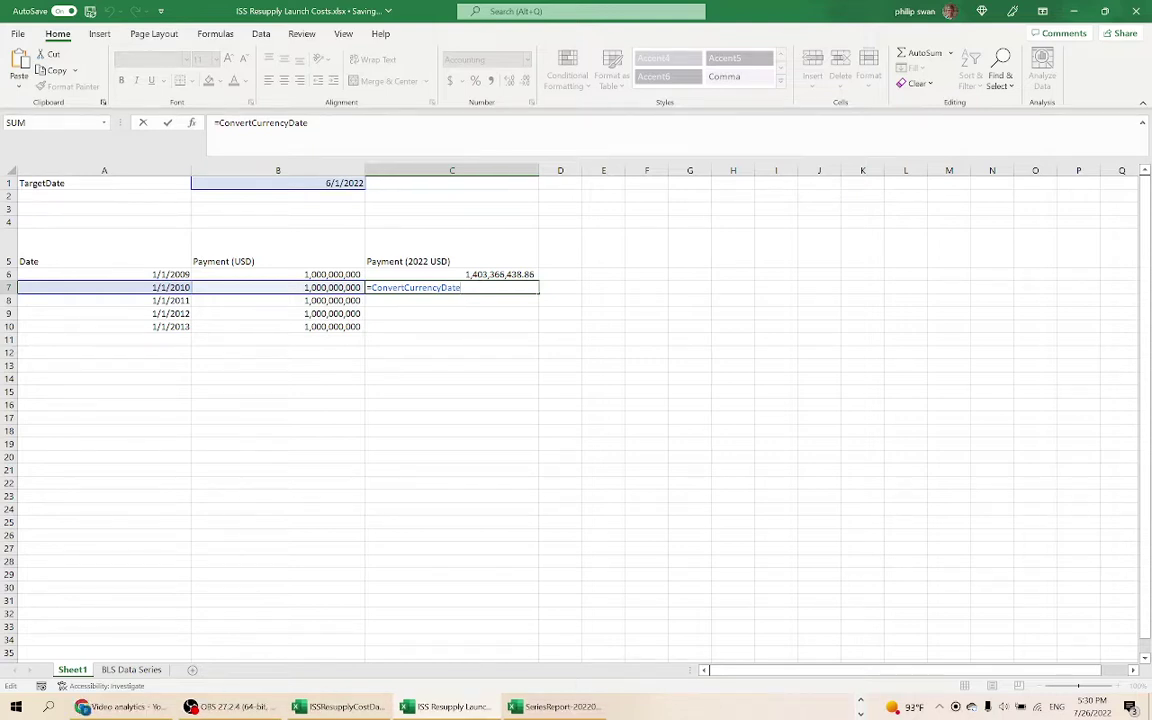
pyautogui.write('(')
pyautogui.click(226, 288)
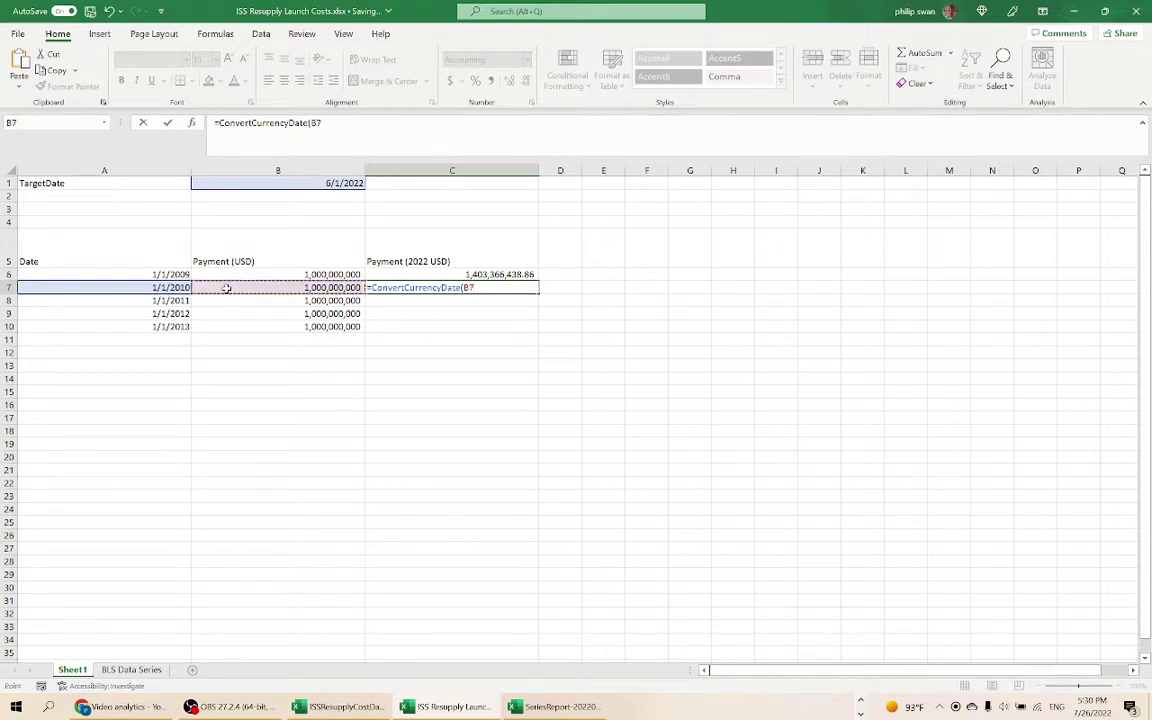
pyautogui.write(',')
pyautogui.click(172, 287)
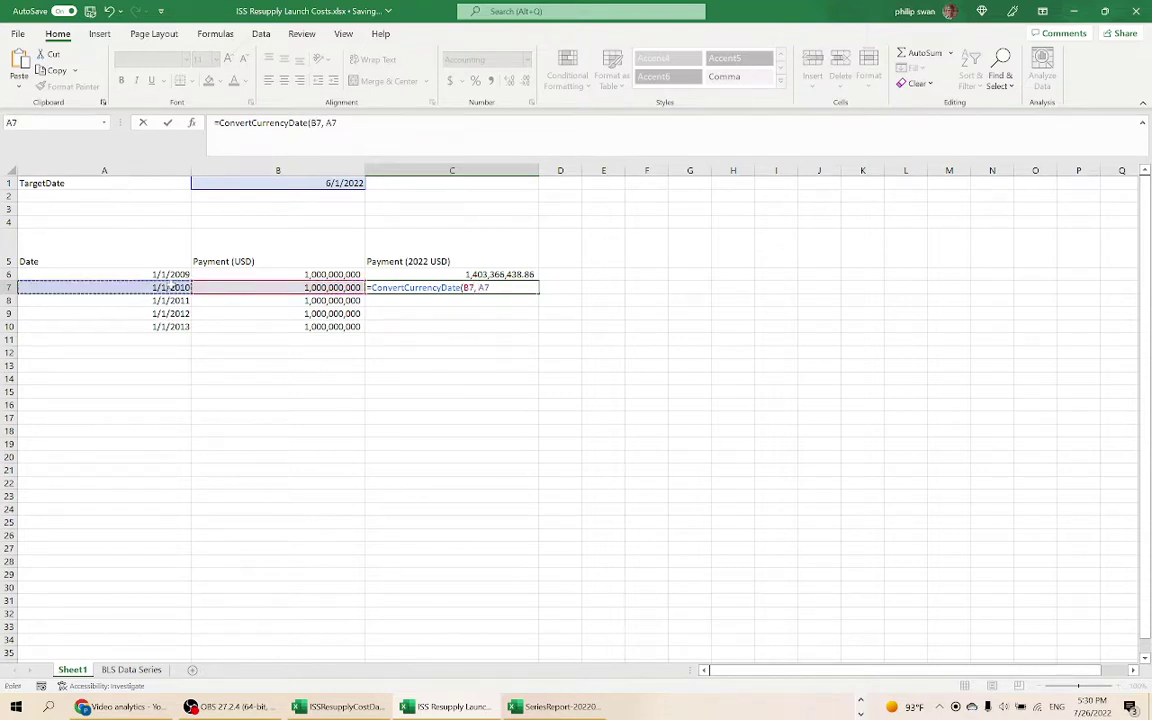
pyautogui.write(',')
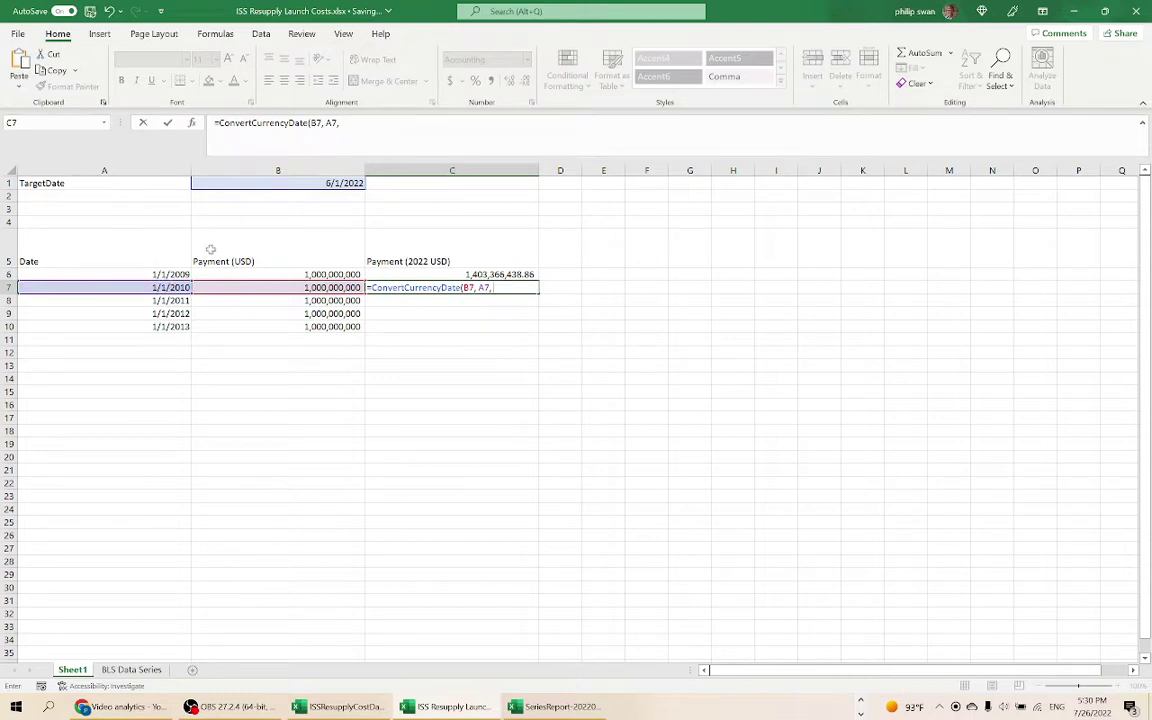
pyautogui.click(265, 183)
pyautogui.write(')')
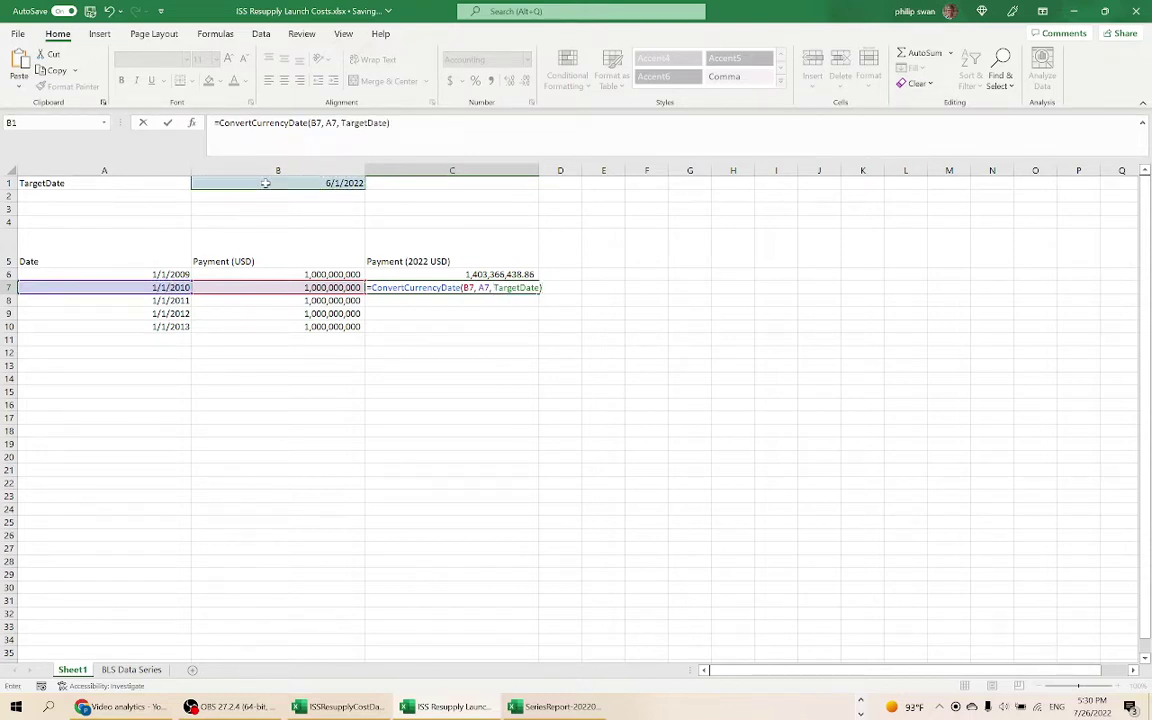
# - Remove the parenthesised arguments from the formula in C7, leaving only =ConvertCurrencyDate
pyautogui.press('BackSpace')
pyautogui.press('BackSpace')
pyautogui.press('BackSpace')
pyautogui.press('BackSpace')
pyautogui.press('BackSpace')
pyautogui.press('BackSpace')
pyautogui.press('BackSpace')
pyautogui.press('BackSpace')
pyautogui.press('BackSpace')
pyautogui.press('BackSpace')
pyautogui.press('BackSpace')
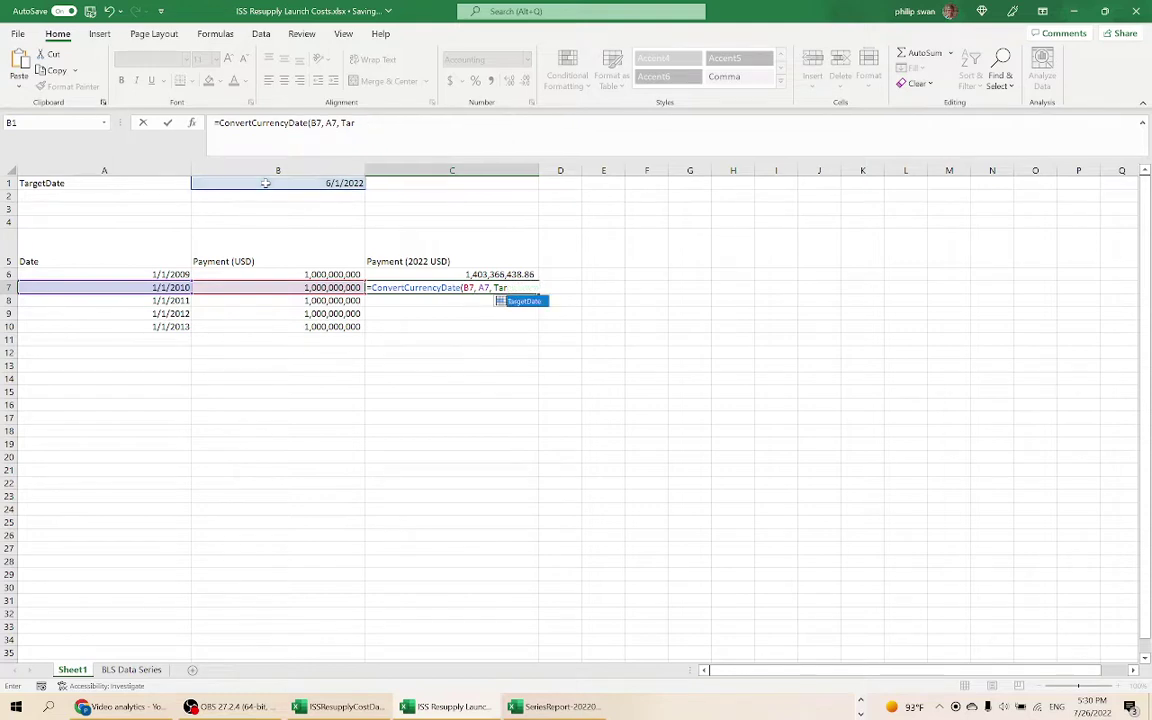
pyautogui.press('BackSpace')
pyautogui.press('BackSpace')
pyautogui.press('BackSpace')
pyautogui.press('BackSpace')
pyautogui.press('BackSpace')
pyautogui.press('BackSpace')
pyautogui.press('BackSpace')
pyautogui.press('BackSpace')
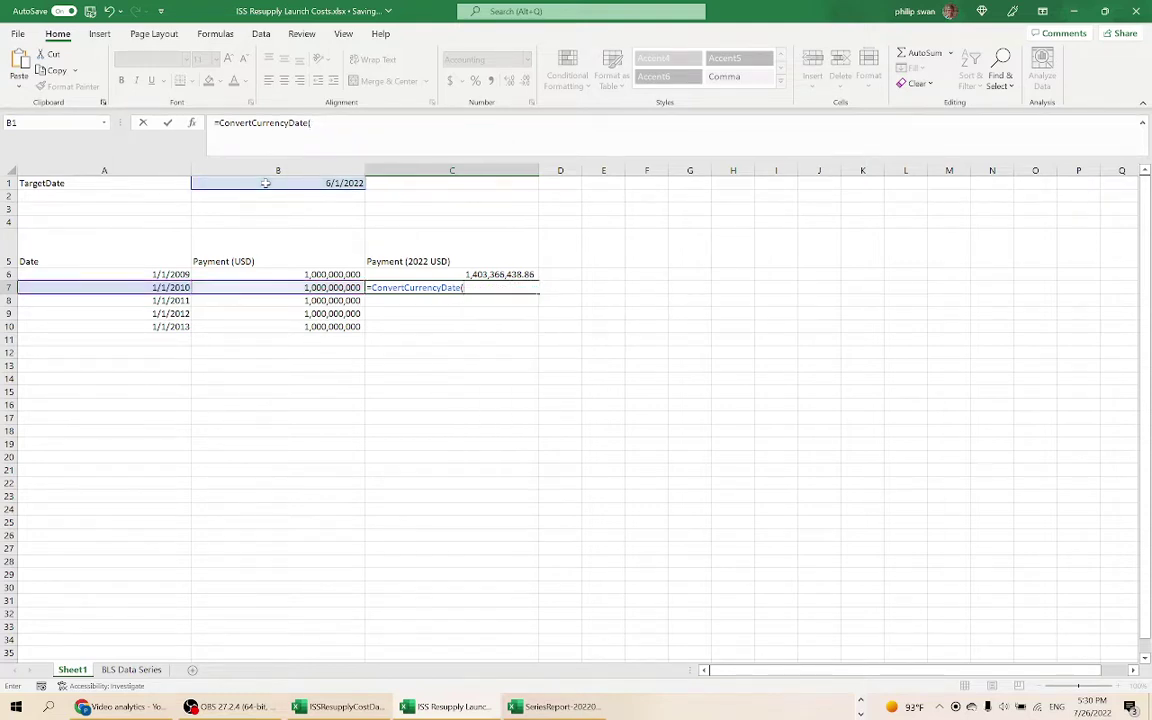
pyautogui.press('Return')
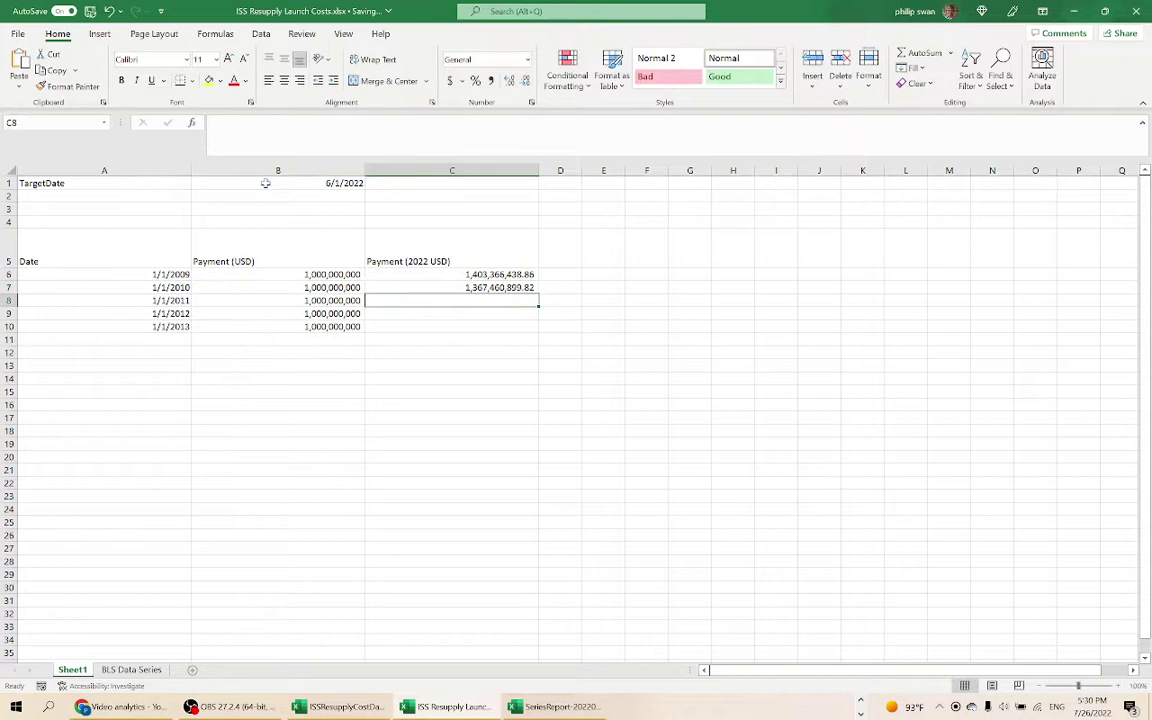
pyautogui.press('Up')
pyautogui.press('Up')
pyautogui.press('Down')
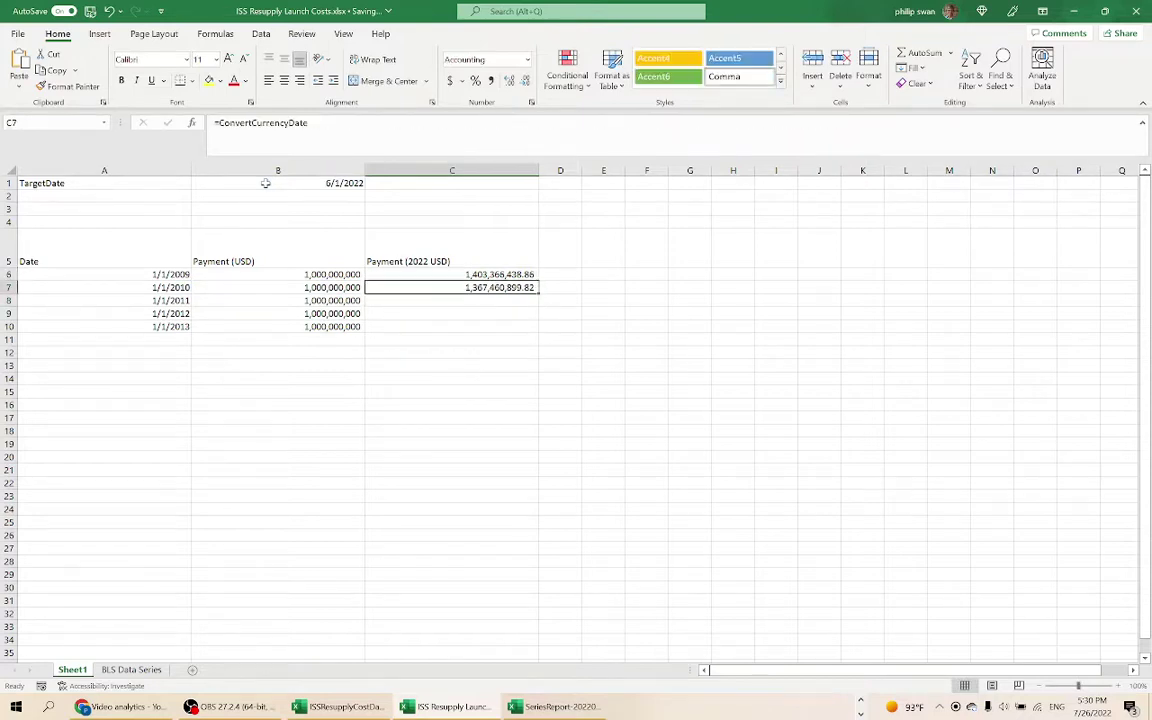
pyautogui.press('Up')
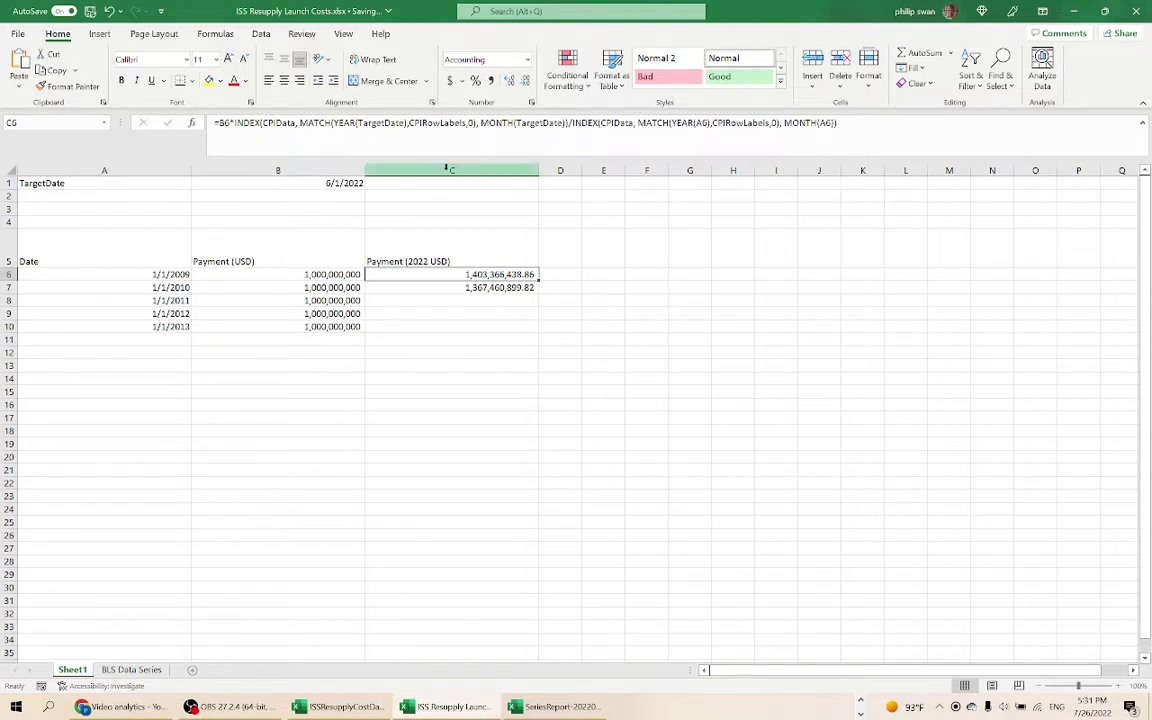
pyautogui.write('=Co')
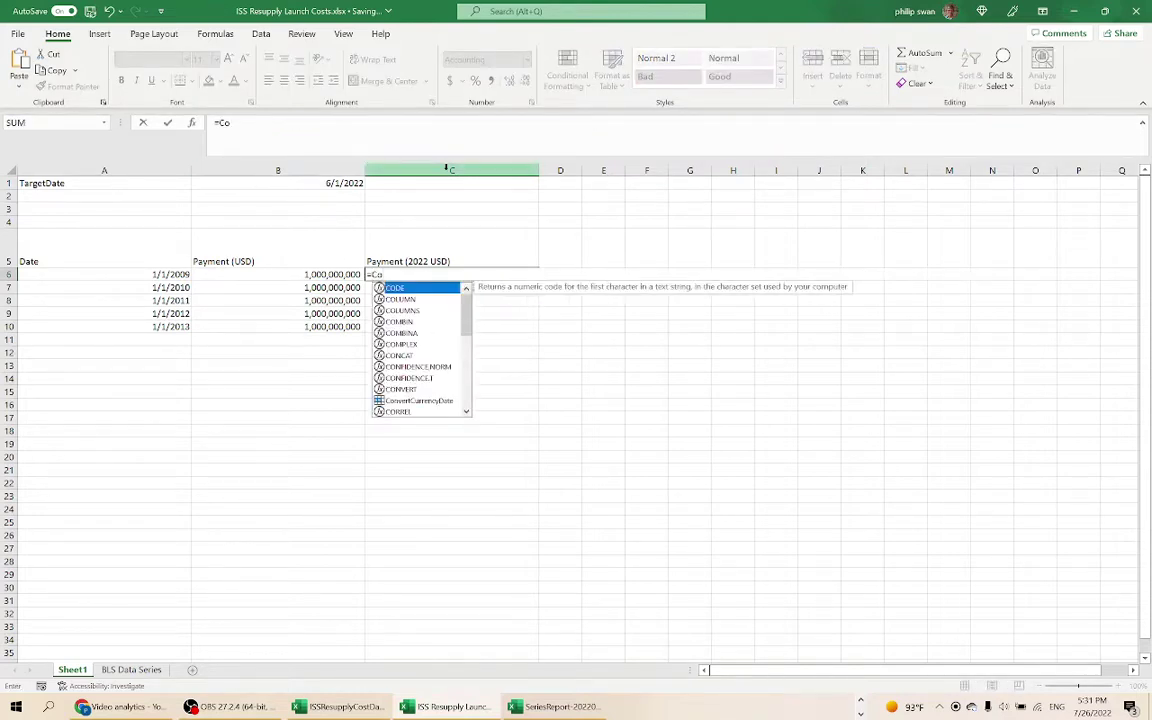
pyautogui.write('n')
pyautogui.press('Down')
pyautogui.press('Down')
pyautogui.press('Down')
pyautogui.press('Down')
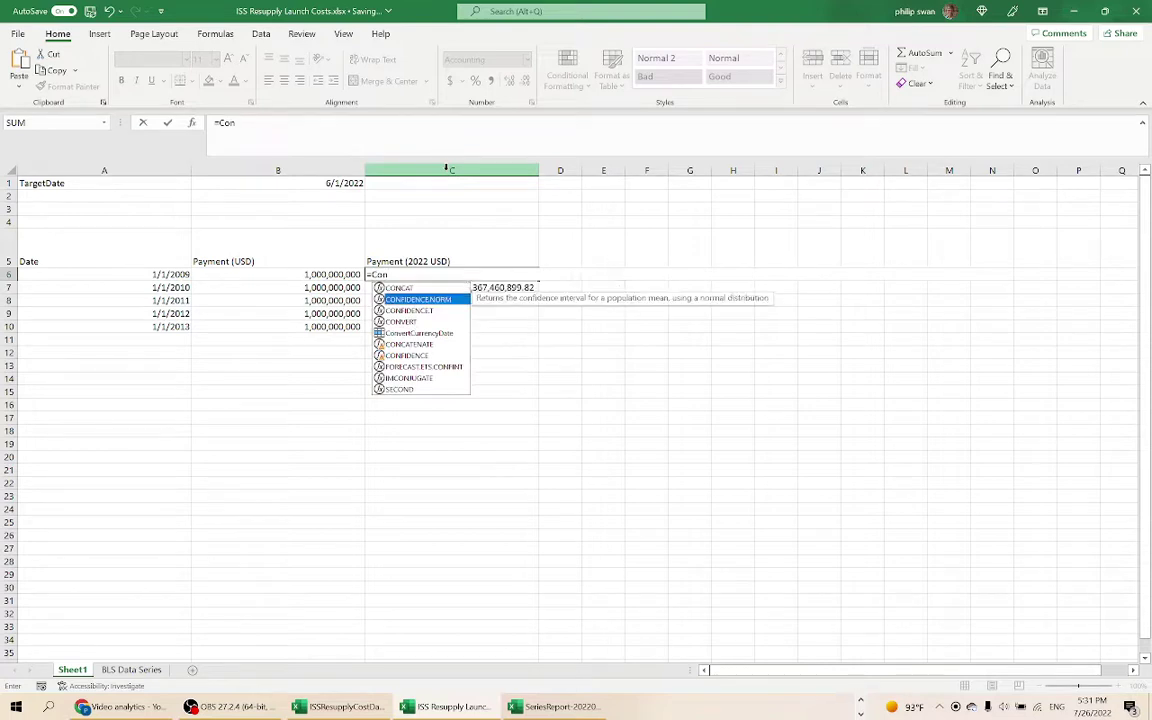
pyautogui.press('Return')
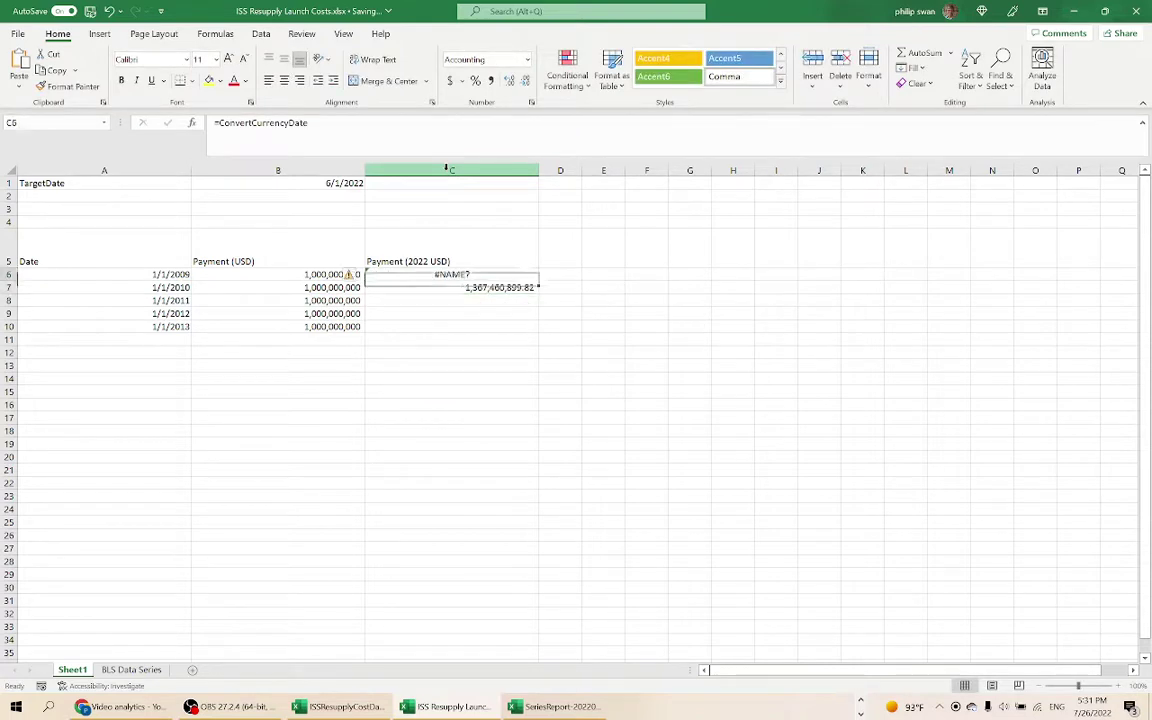
# - Replace the content of cell C6 with the named formula =ConvertCurrencyDate
pyautogui.press('Up')
pyautogui.write('=conver')
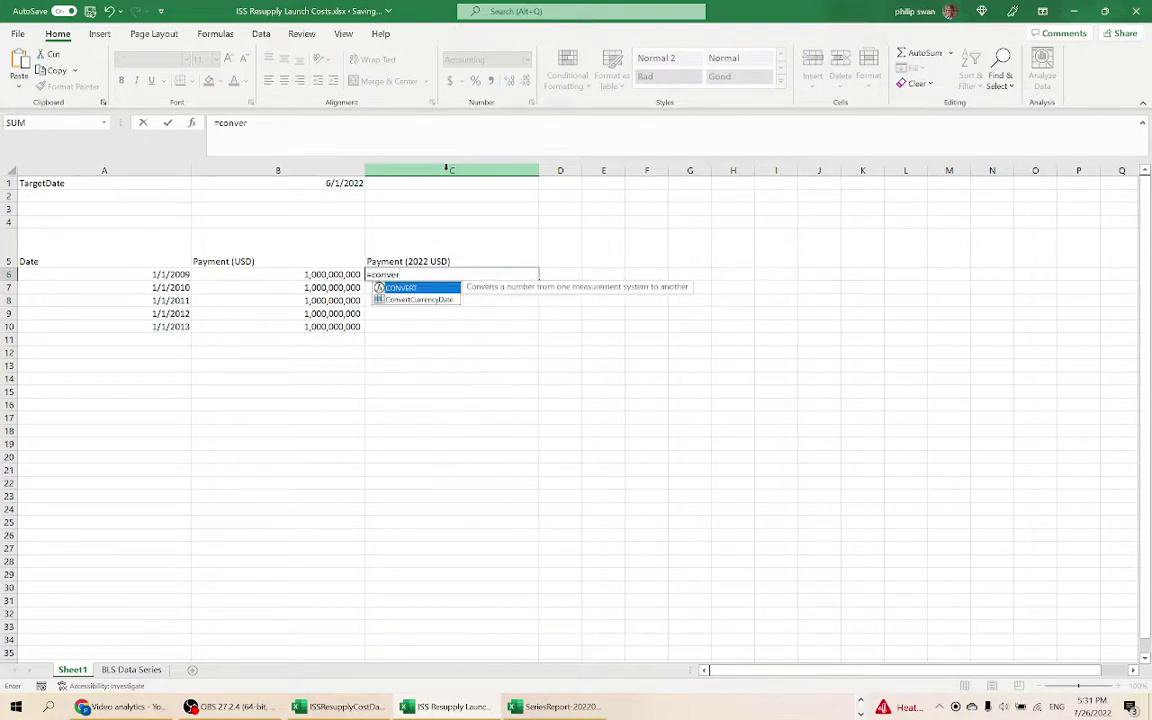
pyautogui.doubleClick(404, 300)
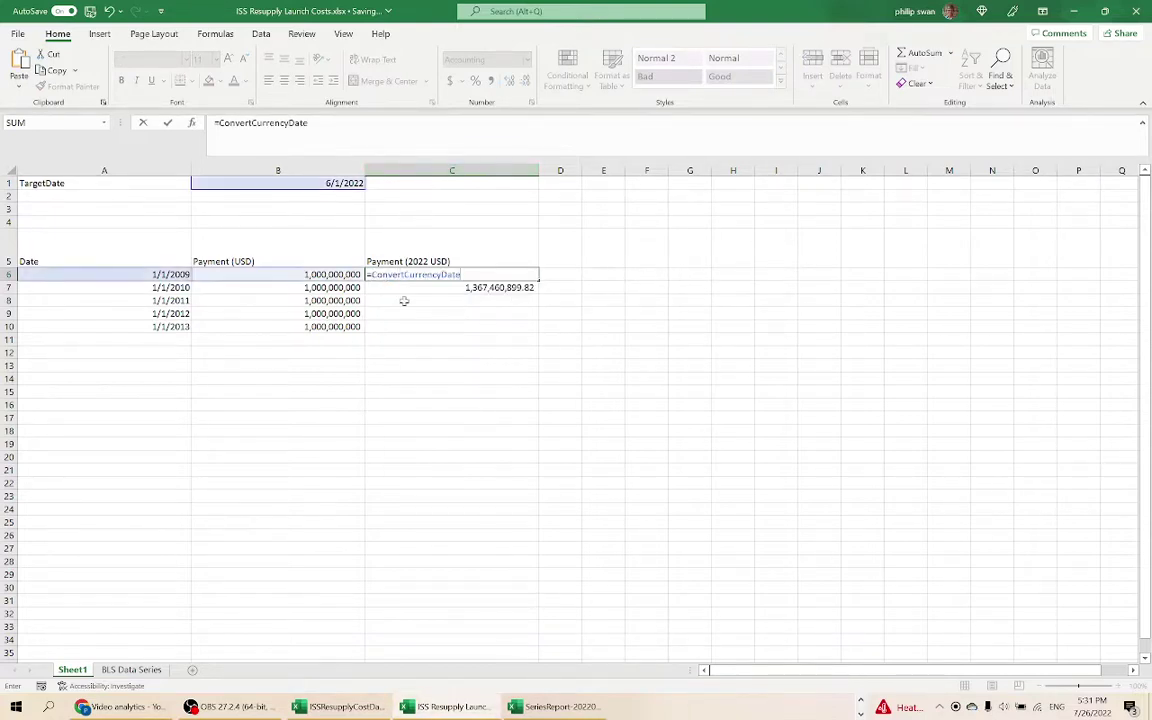
pyautogui.press('Return')
# - Fill the ConvertCurrencyDate formula from C7 down through C10 and check the formulas in C6 to C8
pyautogui.press('Down')
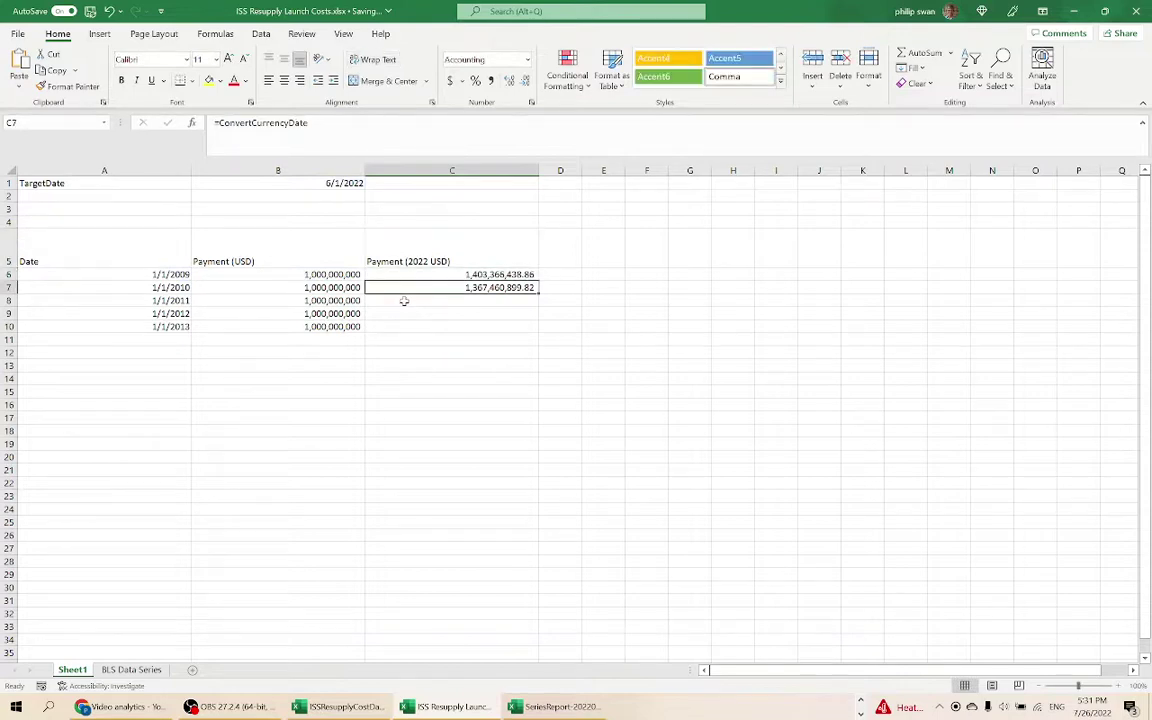
pyautogui.moveTo(539, 293); pyautogui.dragTo(534, 338)
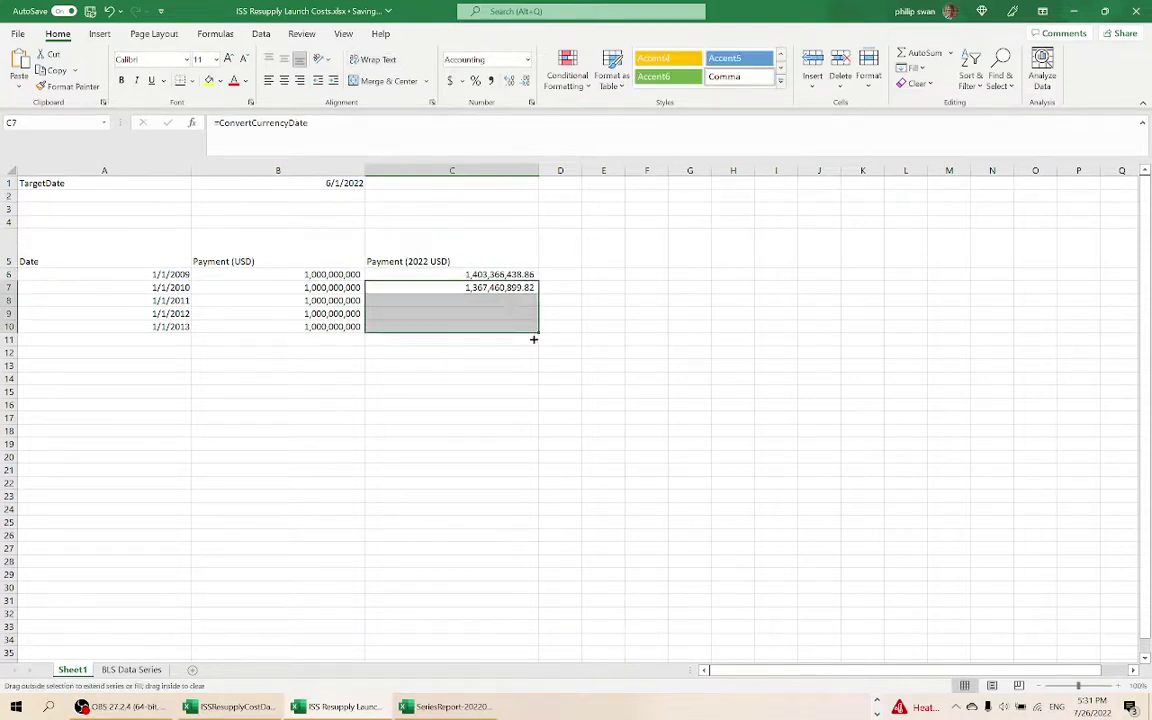
pyautogui.click(485, 274)
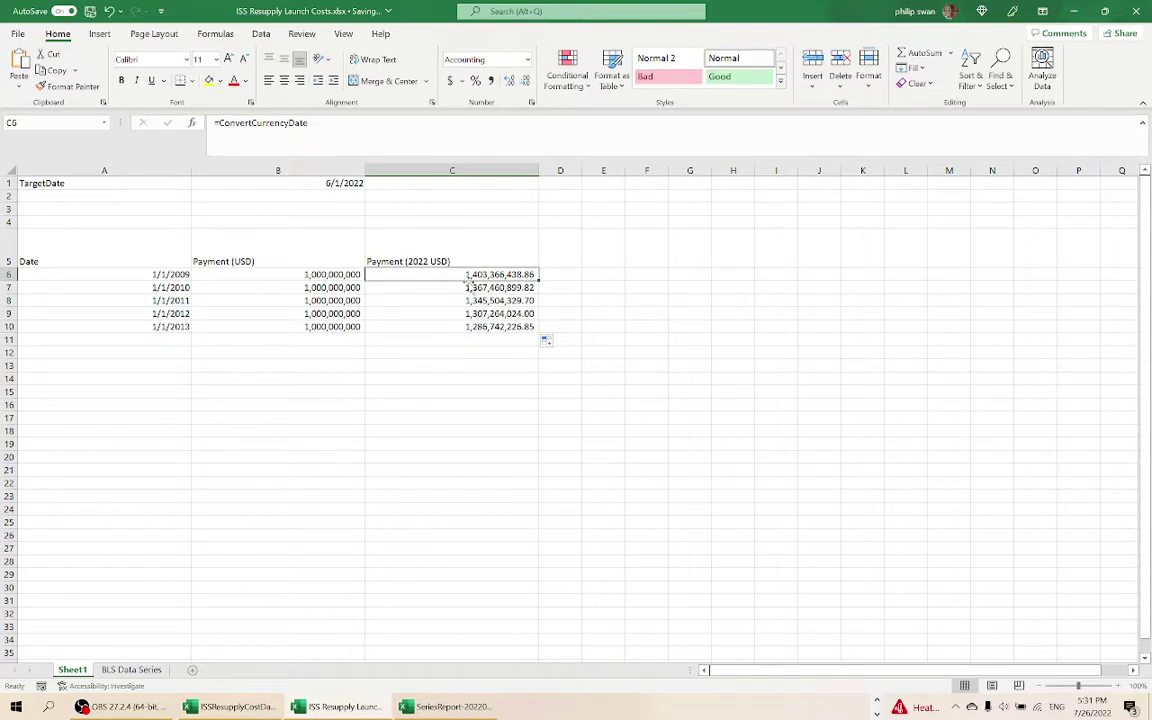
pyautogui.click(465, 287)
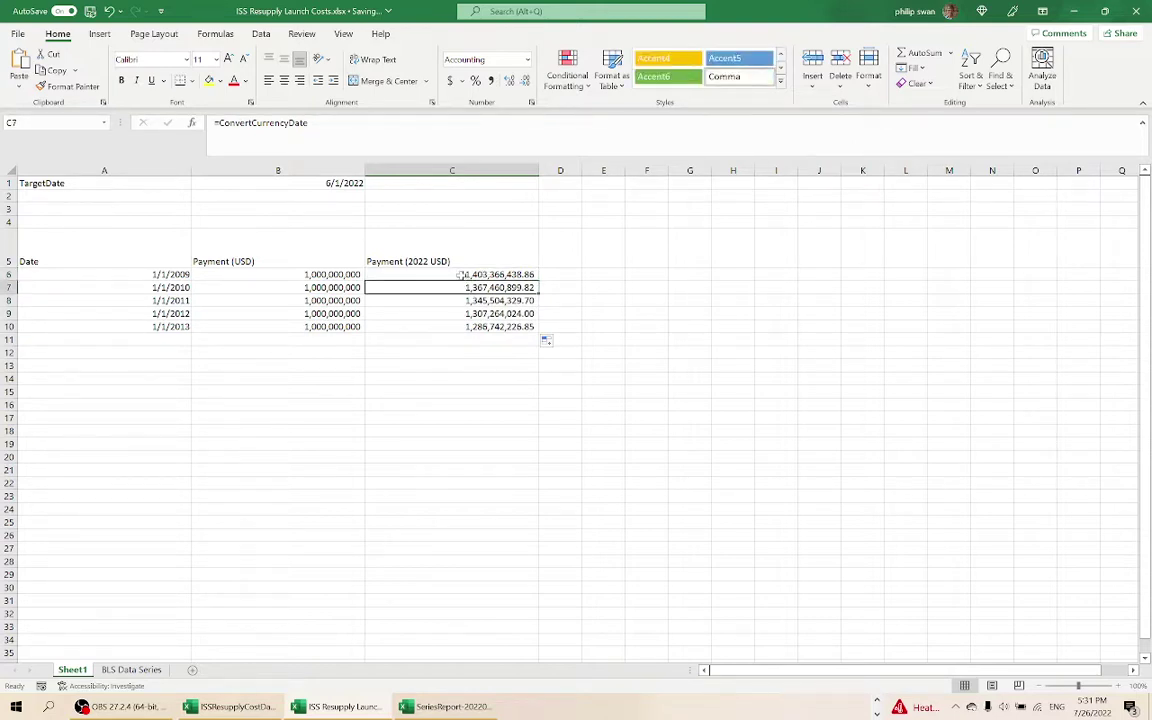
pyautogui.click(461, 274)
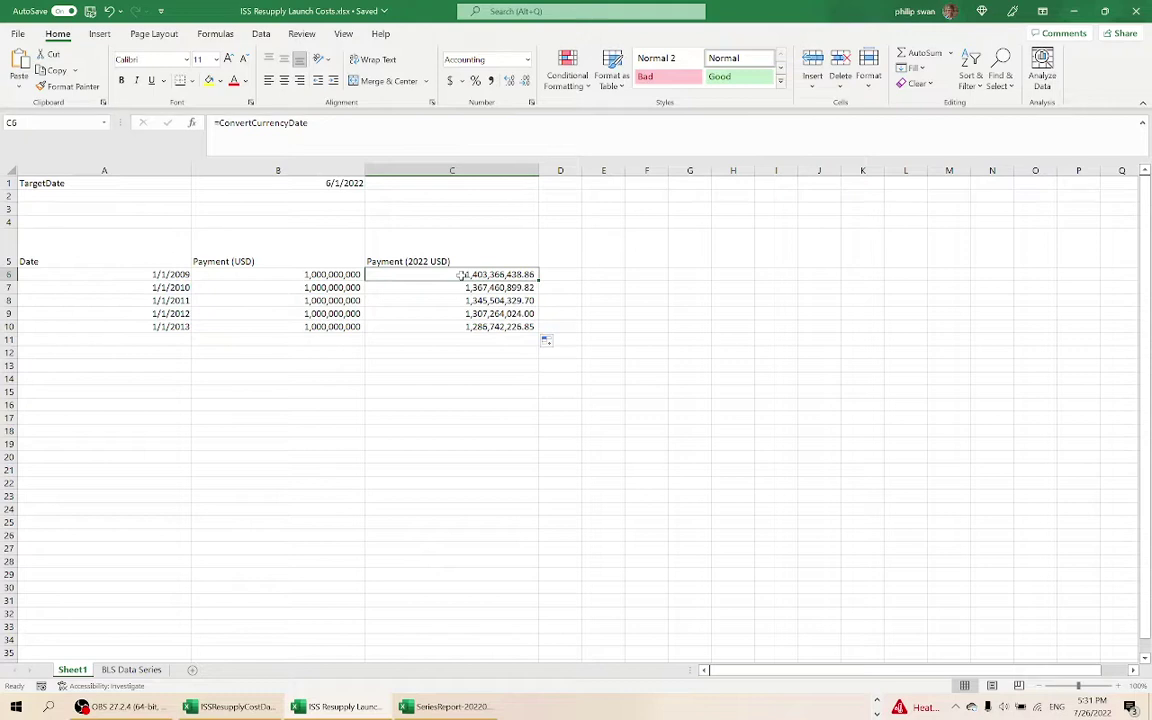
pyautogui.click(446, 299)
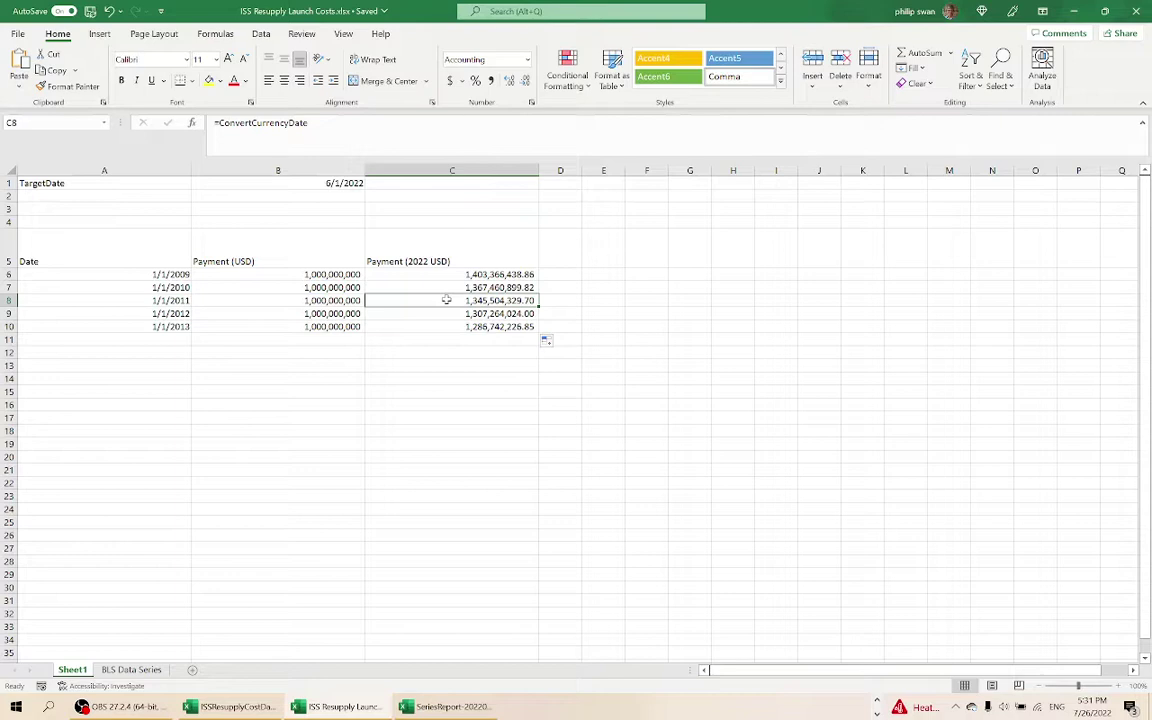
pyautogui.press('Left')
pyautogui.press('Left')
pyautogui.press('Right')
pyautogui.press('Right')
pyautogui.press('Right')
pyautogui.press('Up')
pyautogui.press('Left')
pyautogui.press('Up')
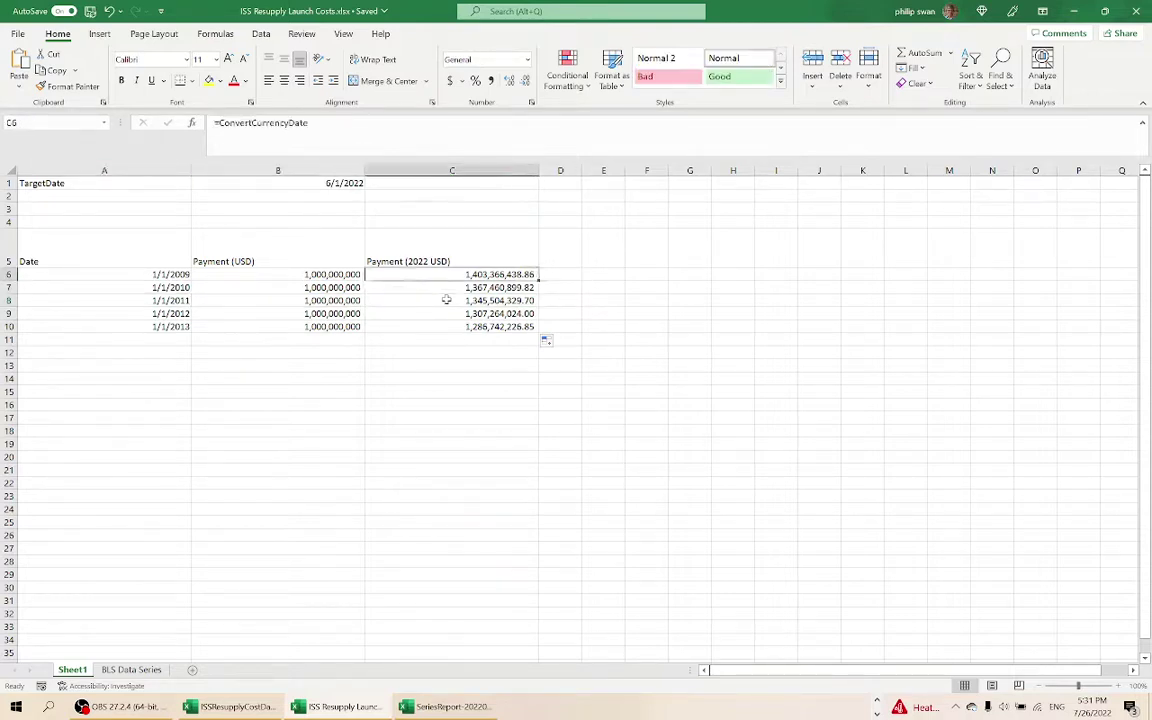
pyautogui.press('Left')
pyautogui.press('Left')
pyautogui.press('Right')
pyautogui.press('Right')
pyautogui.press('Right')
pyautogui.press('Down')
pyautogui.press('Left')
pyautogui.press('Left')
pyautogui.press('Left')
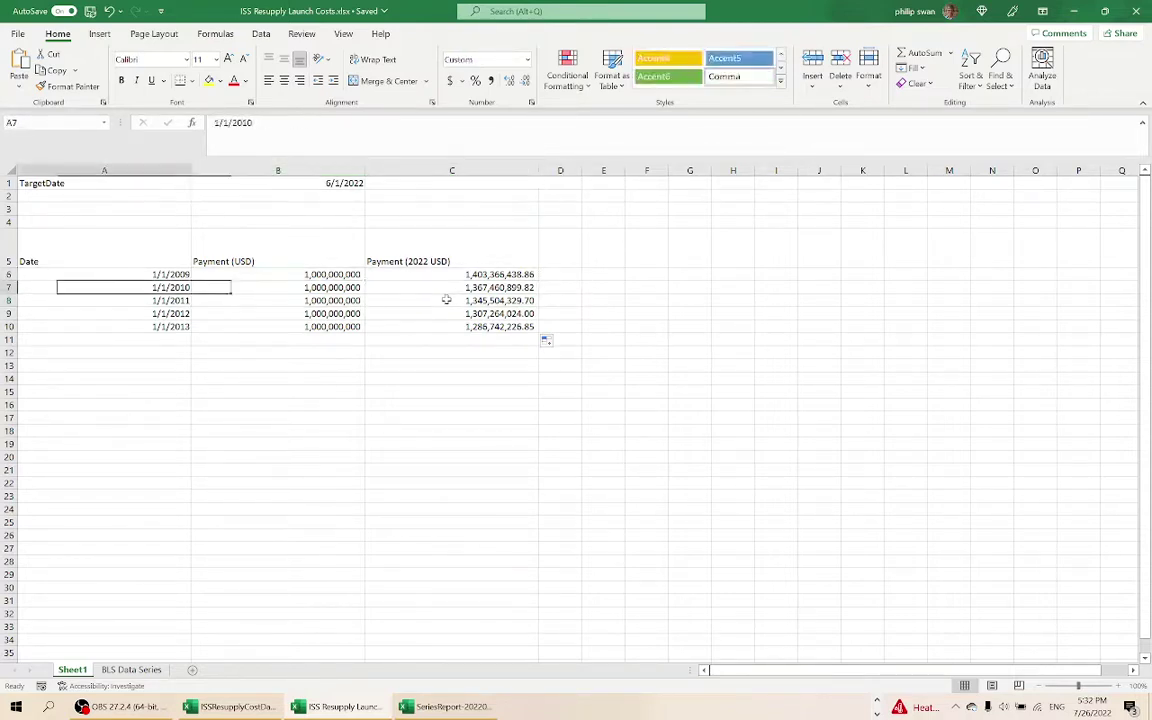
pyautogui.press('Up')
pyautogui.press('Right')
pyautogui.press('Right')
pyautogui.press('Right')
pyautogui.press('Left')
pyautogui.press('Left')
pyautogui.press('Left')
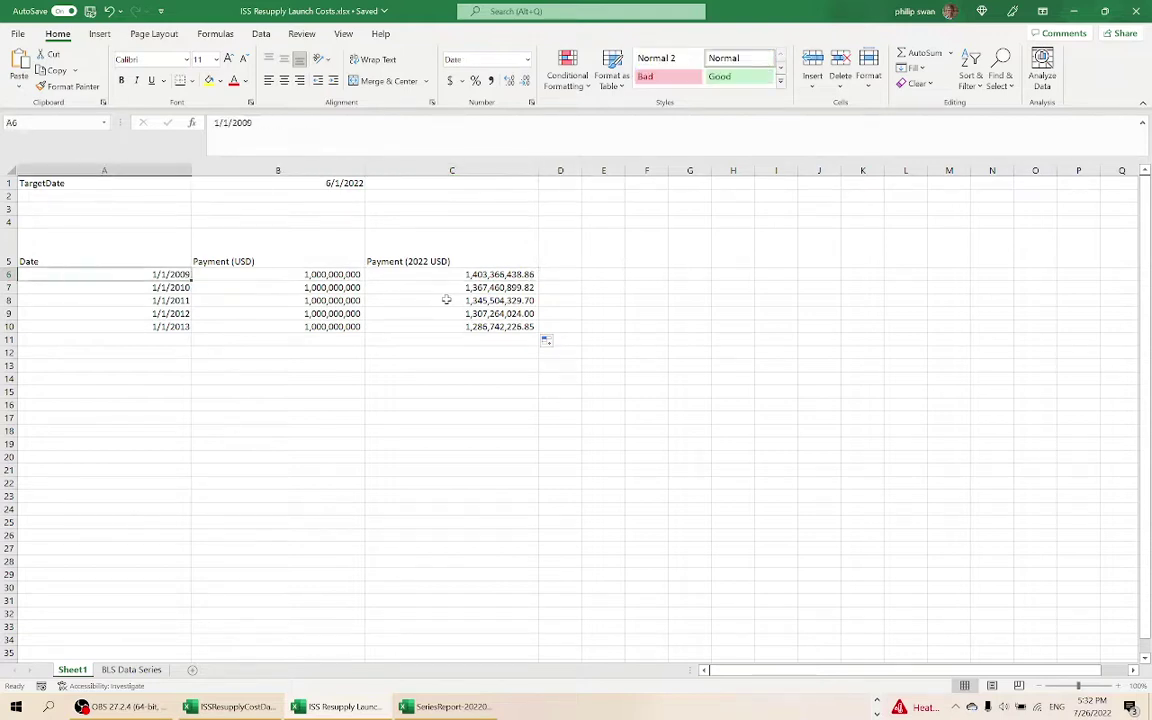
pyautogui.press('Right')
pyautogui.press('Right')
pyautogui.press('Down')
pyautogui.press('Left')
pyautogui.press('Left')
pyautogui.press('Down')
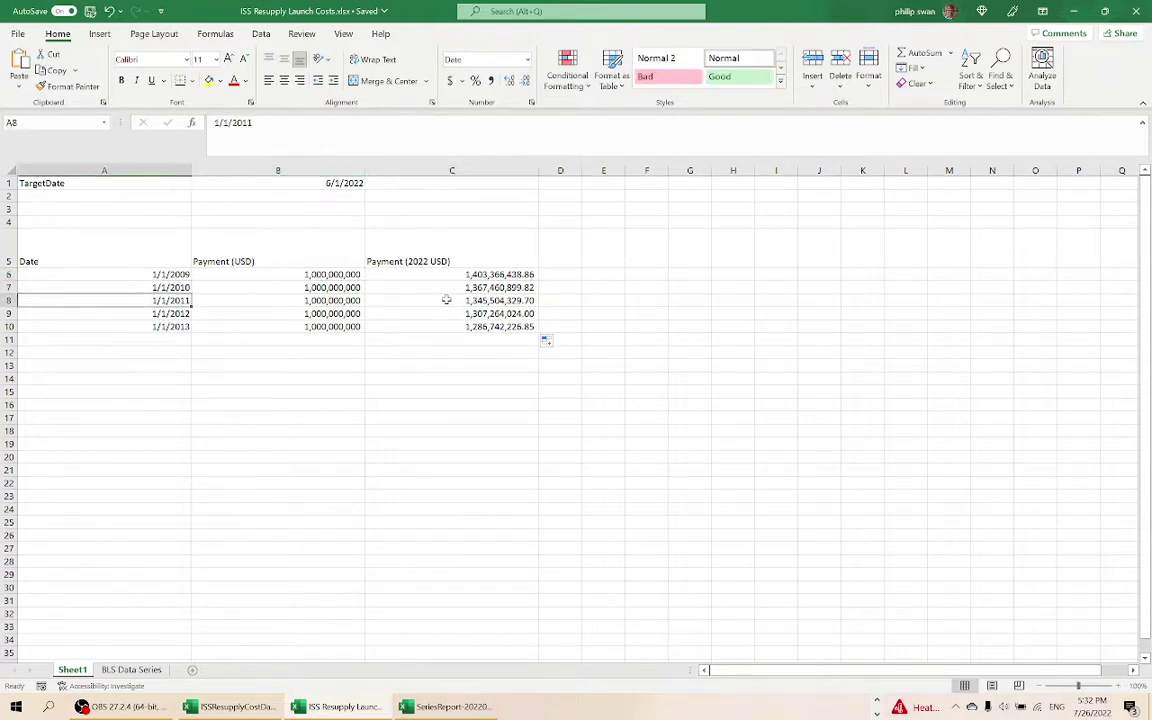
pyautogui.press('Right')
pyautogui.press('Right')
pyautogui.press('Right')
pyautogui.press('Down')
pyautogui.press('Down')
pyautogui.press('Up')
pyautogui.press('Up')
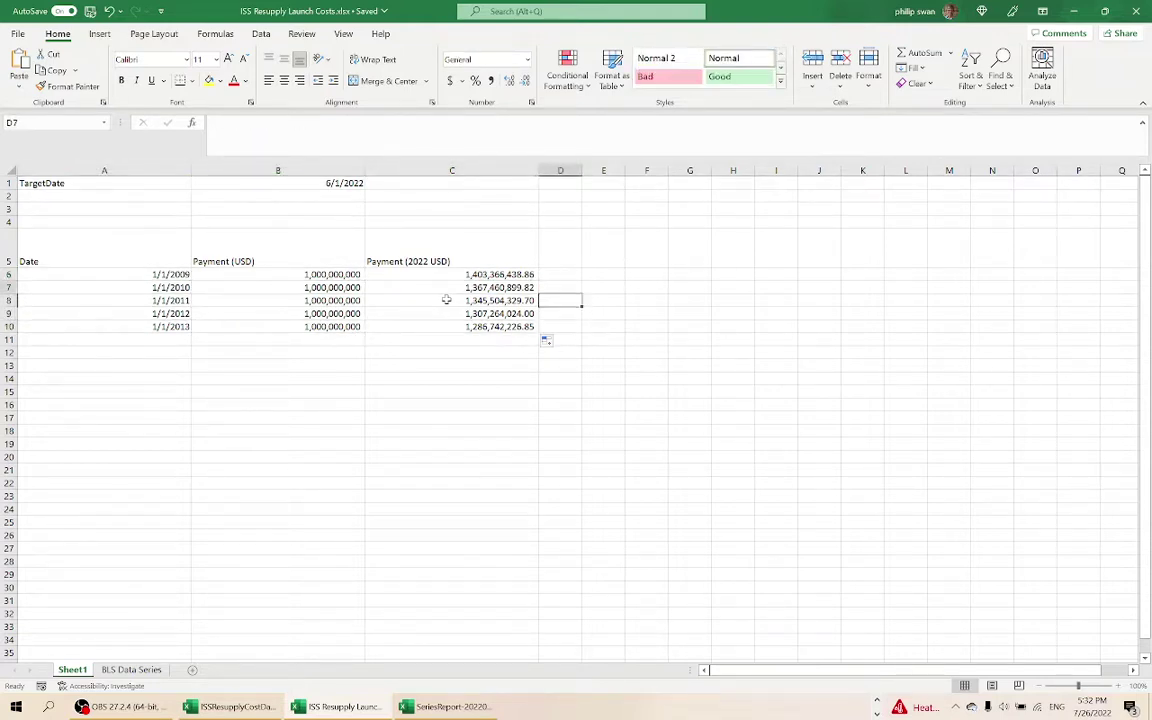